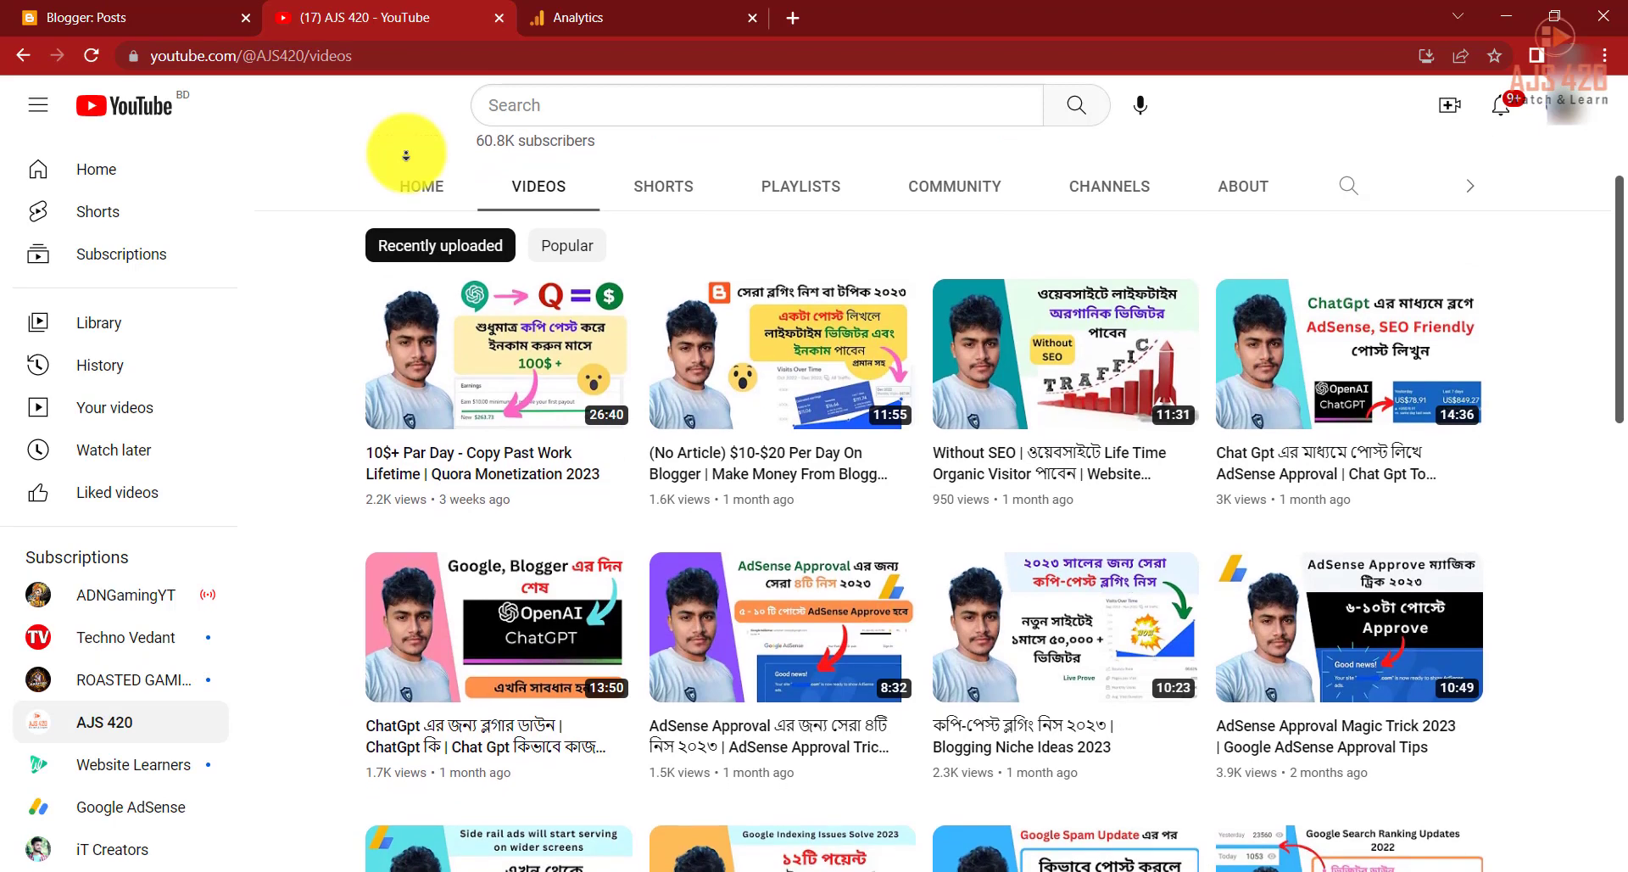
{"action": "scroll", "coordinate": [405, 155], "scroll_direction": "down", "scroll_amount": 1}
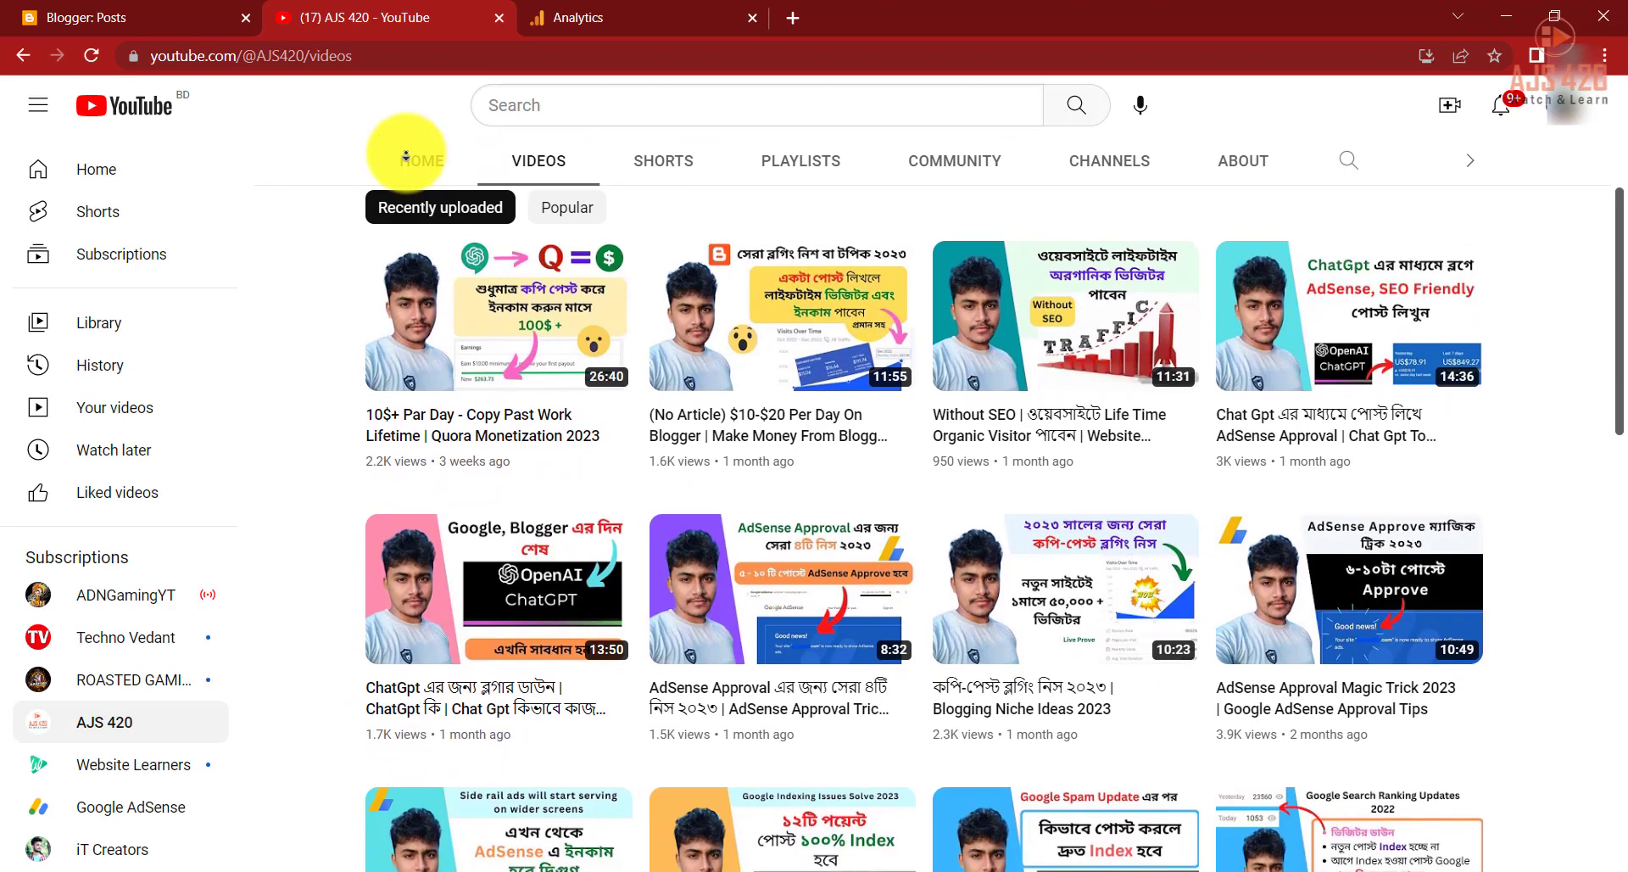
{"action": "scroll", "coordinate": [405, 155], "scroll_direction": "down", "scroll_amount": 1}
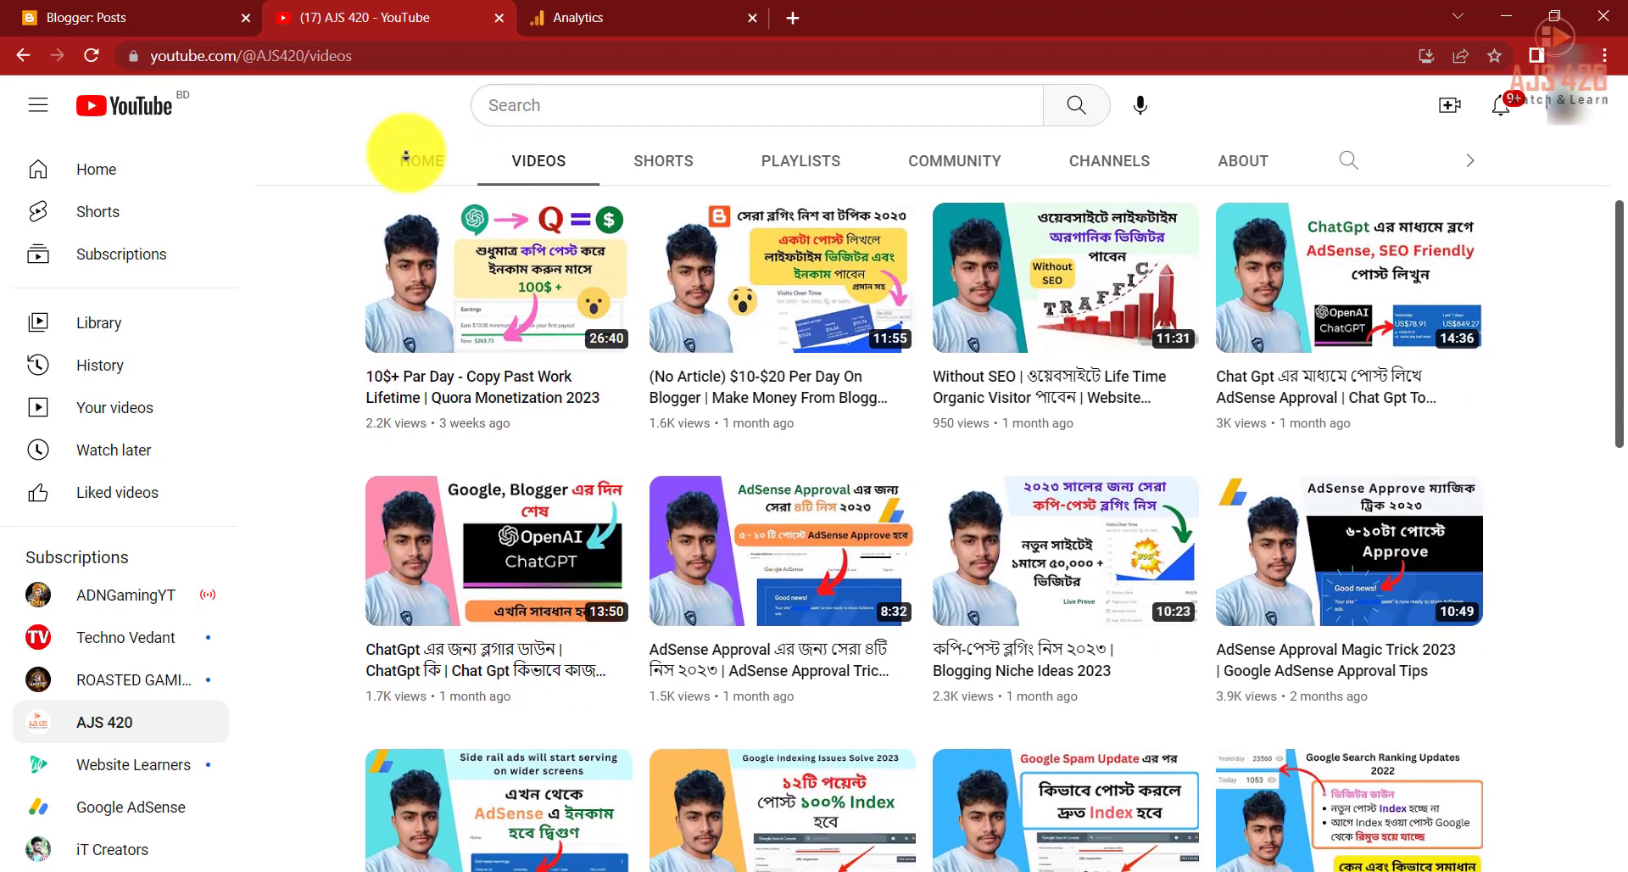
{"action": "scroll", "coordinate": [405, 155], "scroll_direction": "down", "scroll_amount": 1}
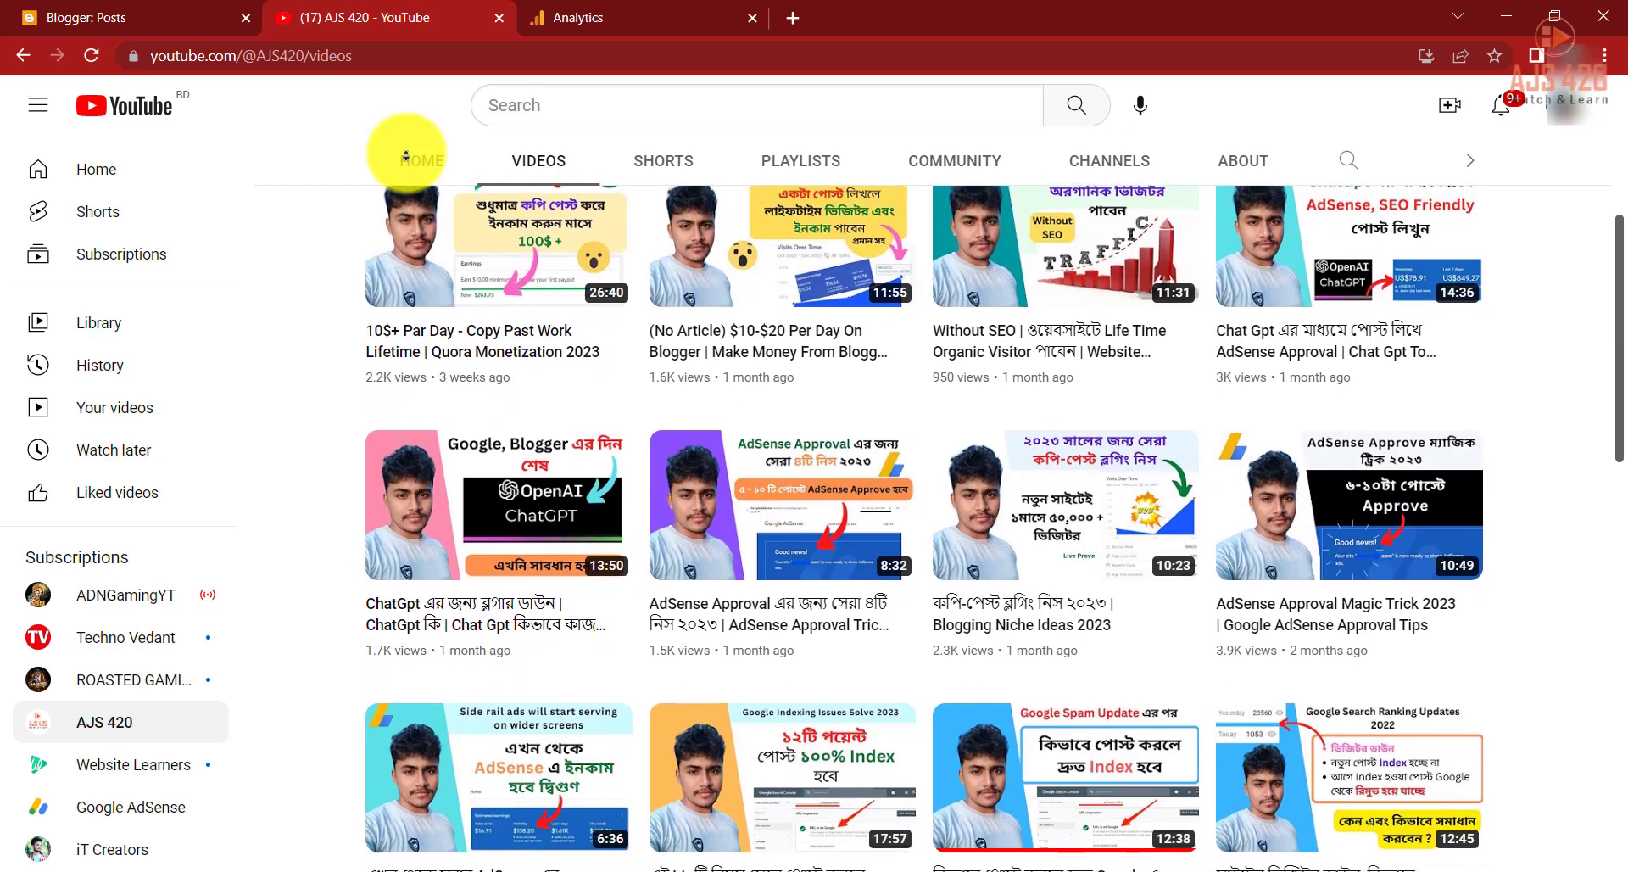
Read the Universal Analytics shutdown notices in Google Analytics and on the Blogger posts page.
{"action": "left_click", "coordinate": [636, 18]}
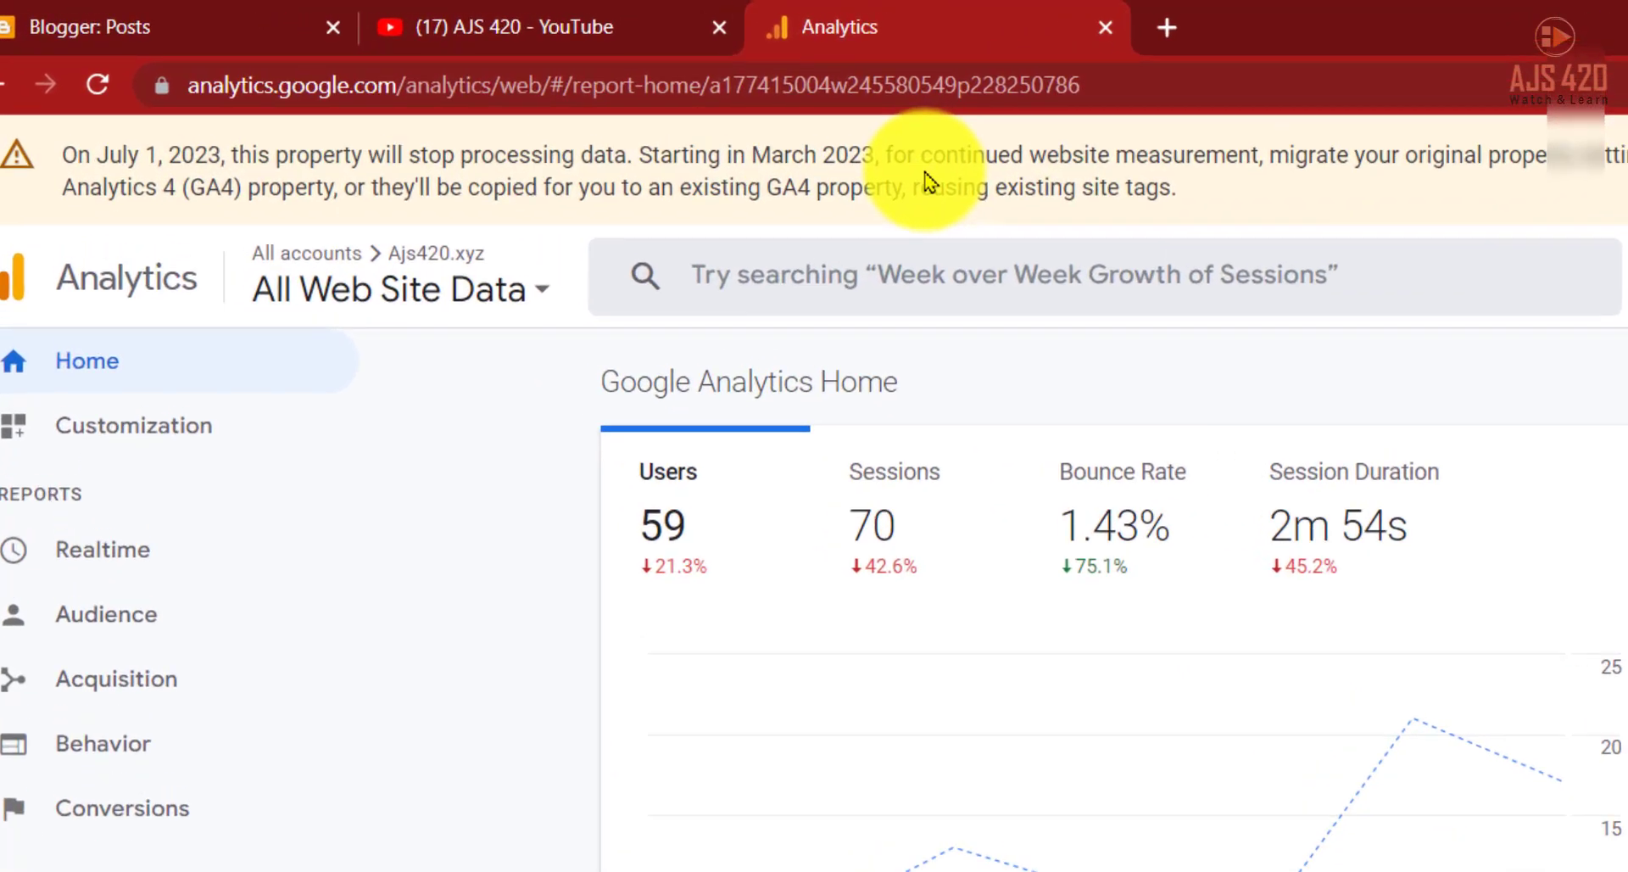
{"action": "triple_click", "coordinate": [925, 173]}
{"action": "left_click", "coordinate": [817, 167]}
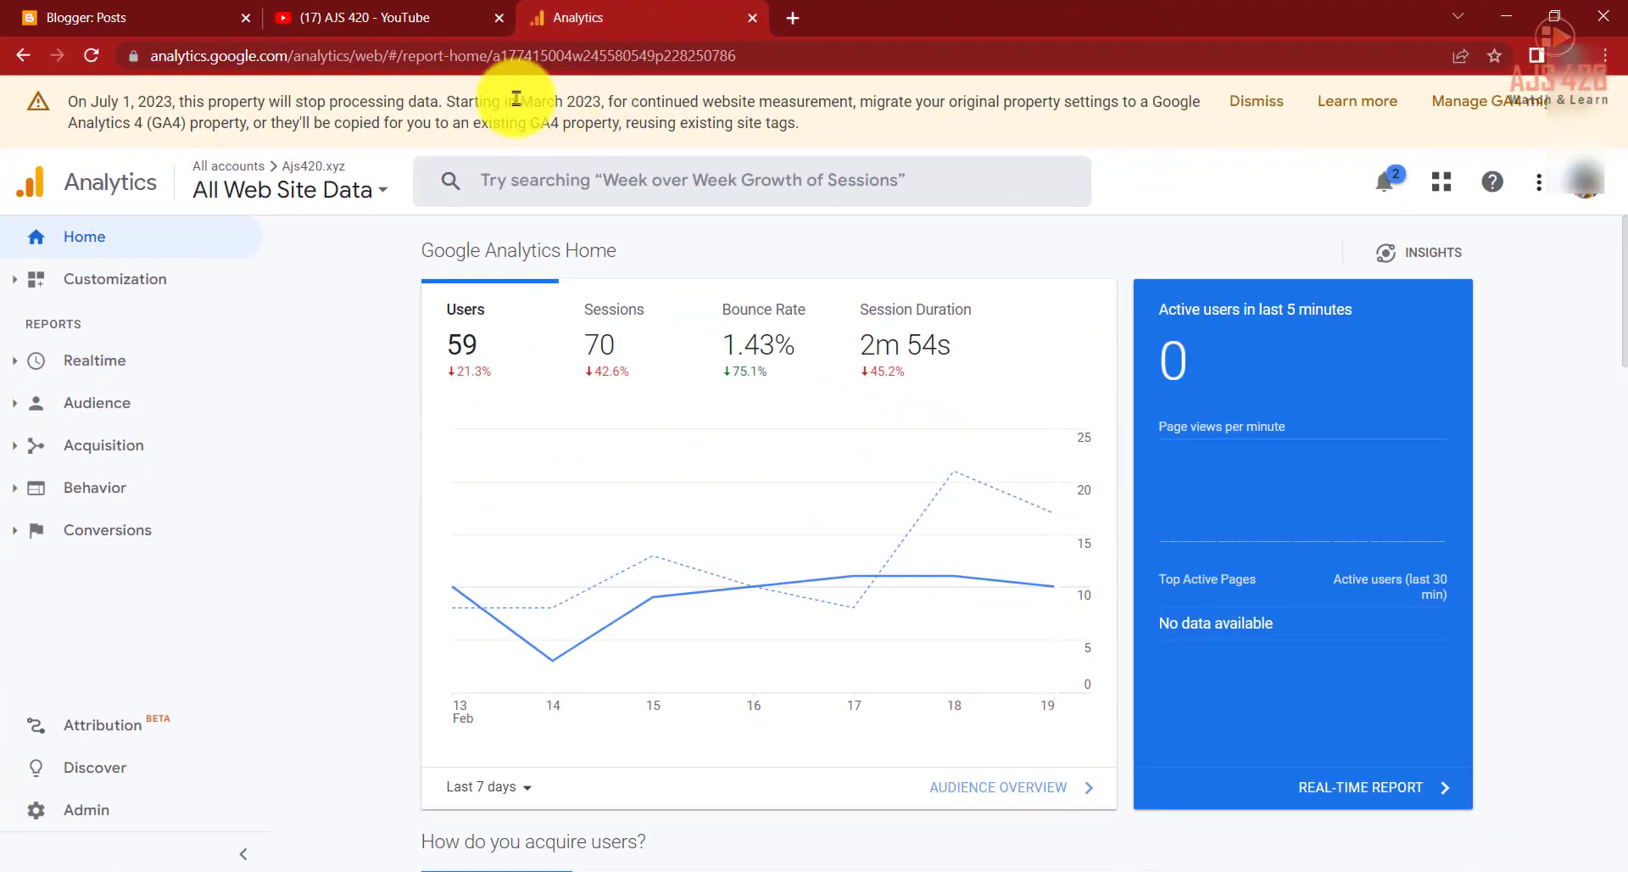
{"action": "left_click", "coordinate": [85, 17]}
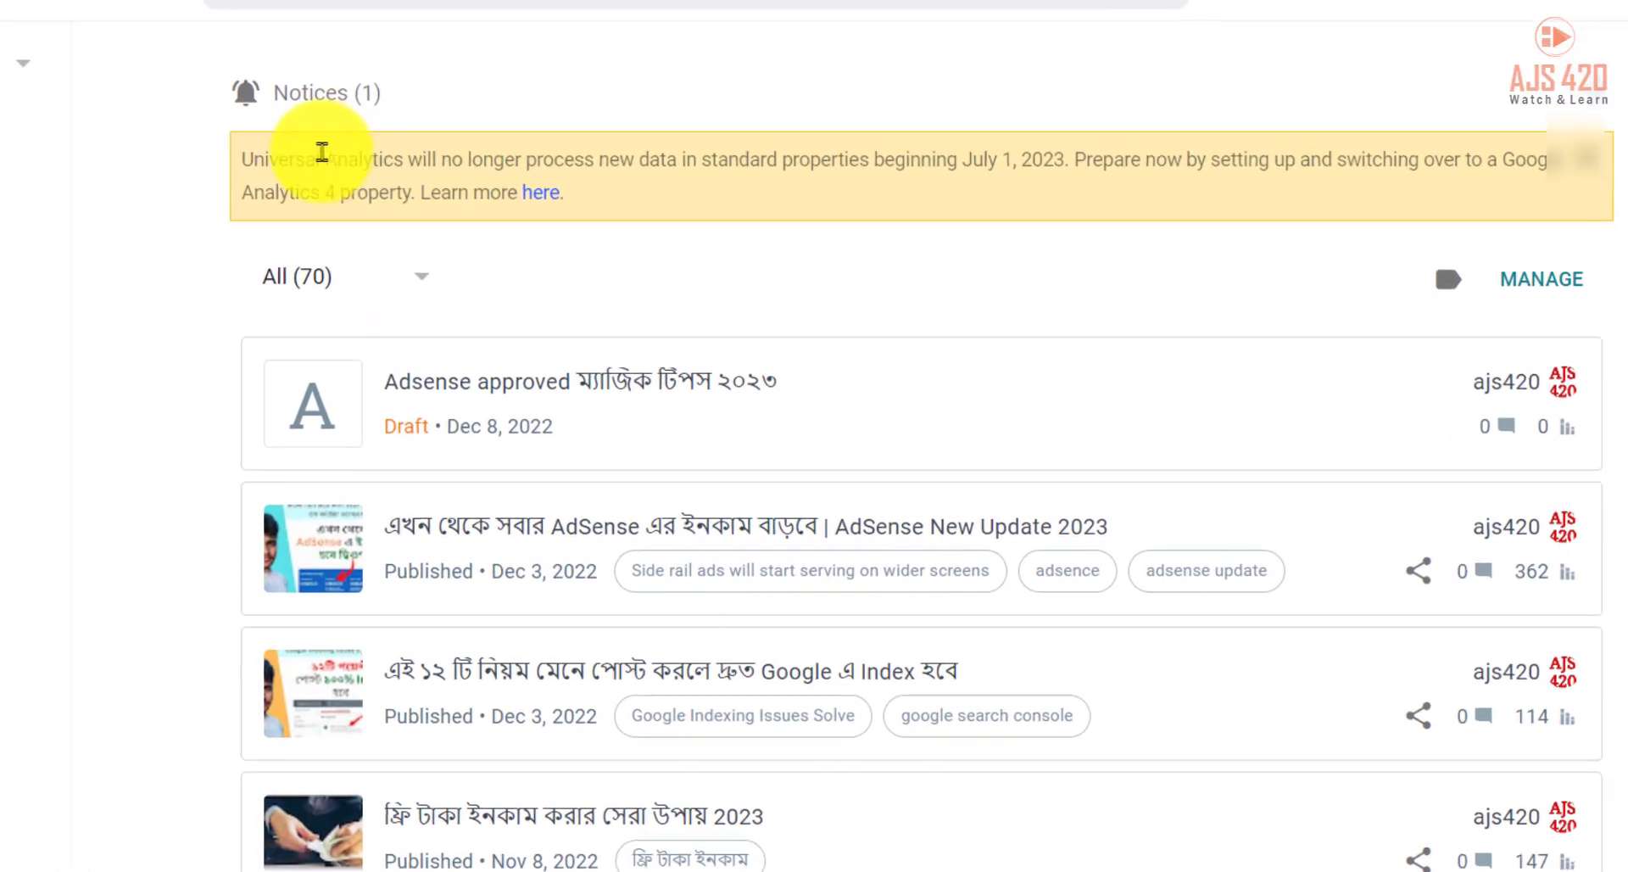
{"action": "left_click_drag", "start_coordinate": [264, 160], "coordinate": [588, 202]}
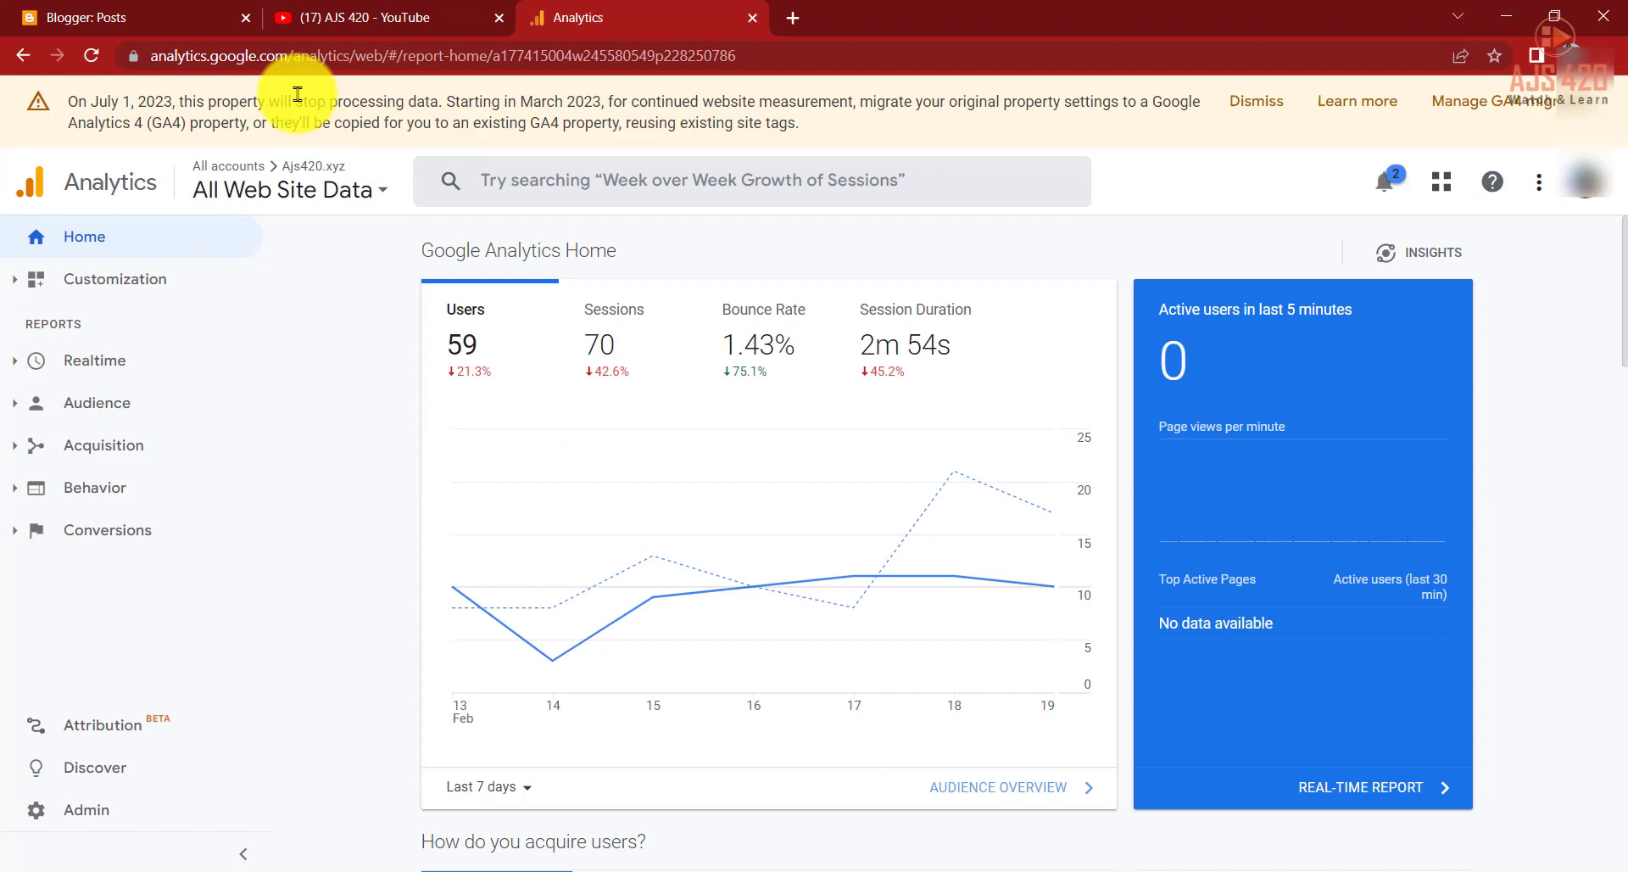
{"action": "left_click_drag", "start_coordinate": [292, 101], "coordinate": [543, 119]}
{"action": "left_click", "coordinate": [319, 114]}
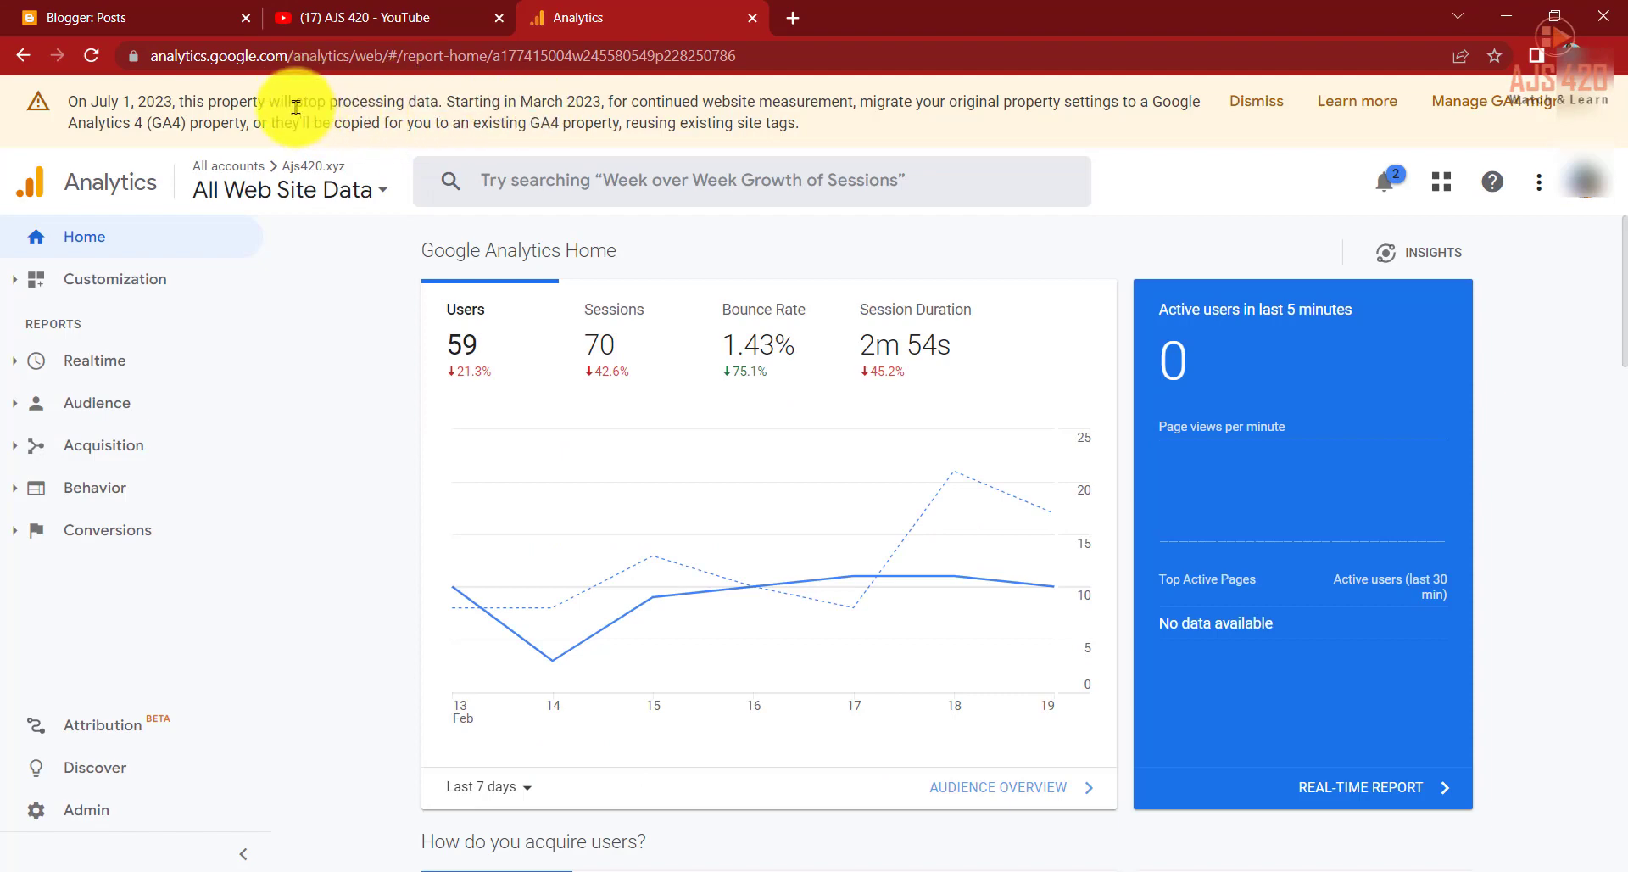
{"action": "left_click_drag", "start_coordinate": [322, 107], "coordinate": [507, 105]}
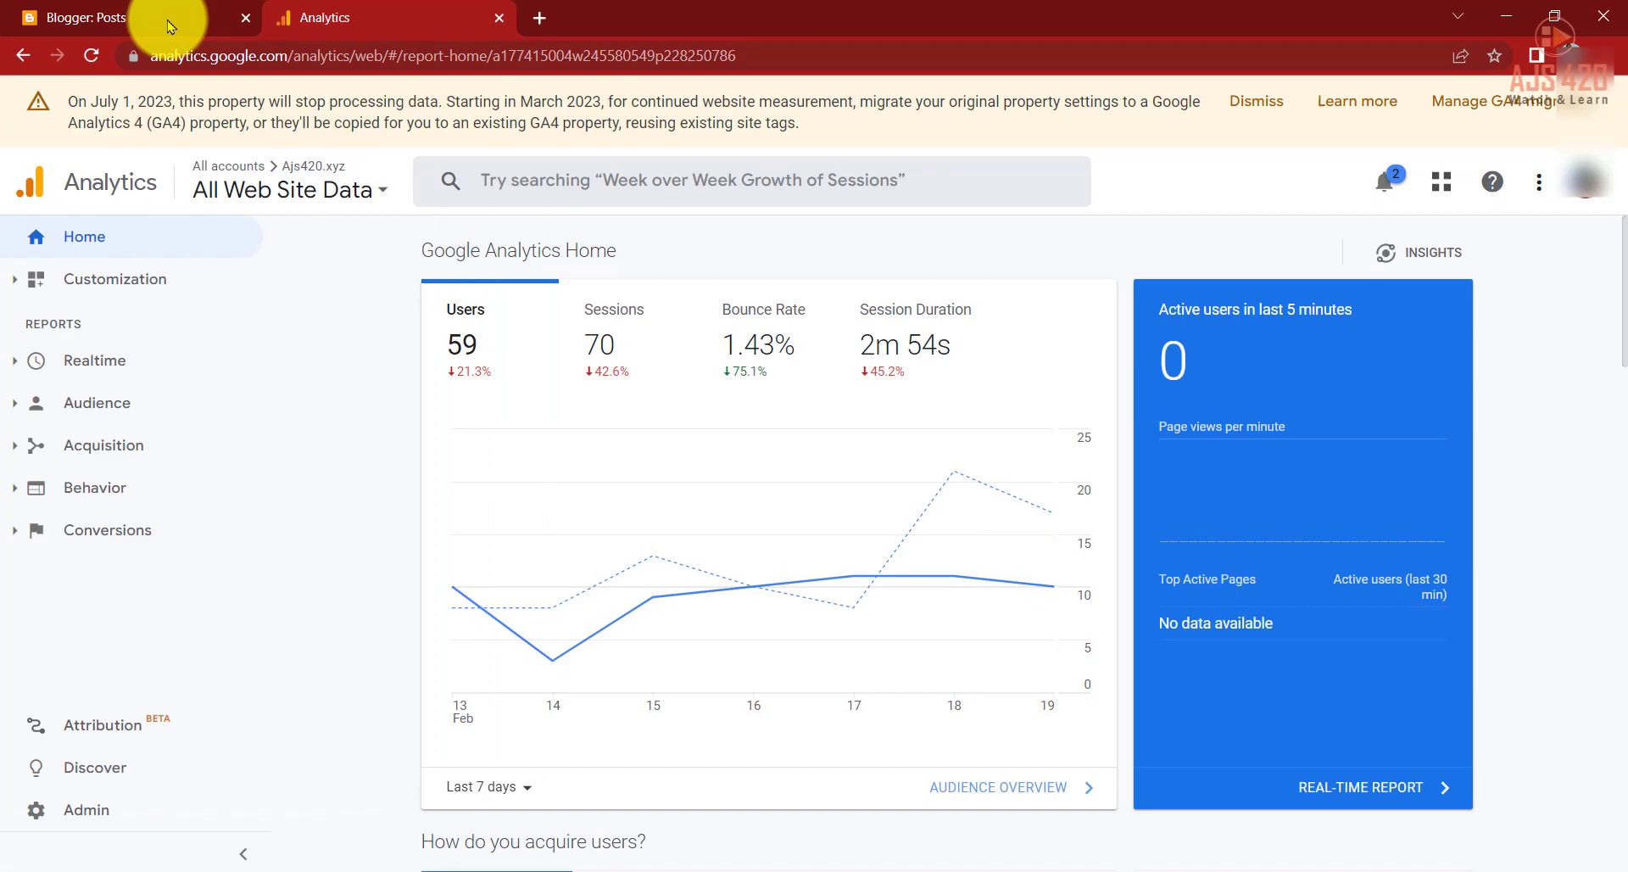
Switch to Blogger and reread the notice about Universal Analytics and moving to a Google Analytics 4 property.
{"action": "left_click", "coordinate": [188, 10]}
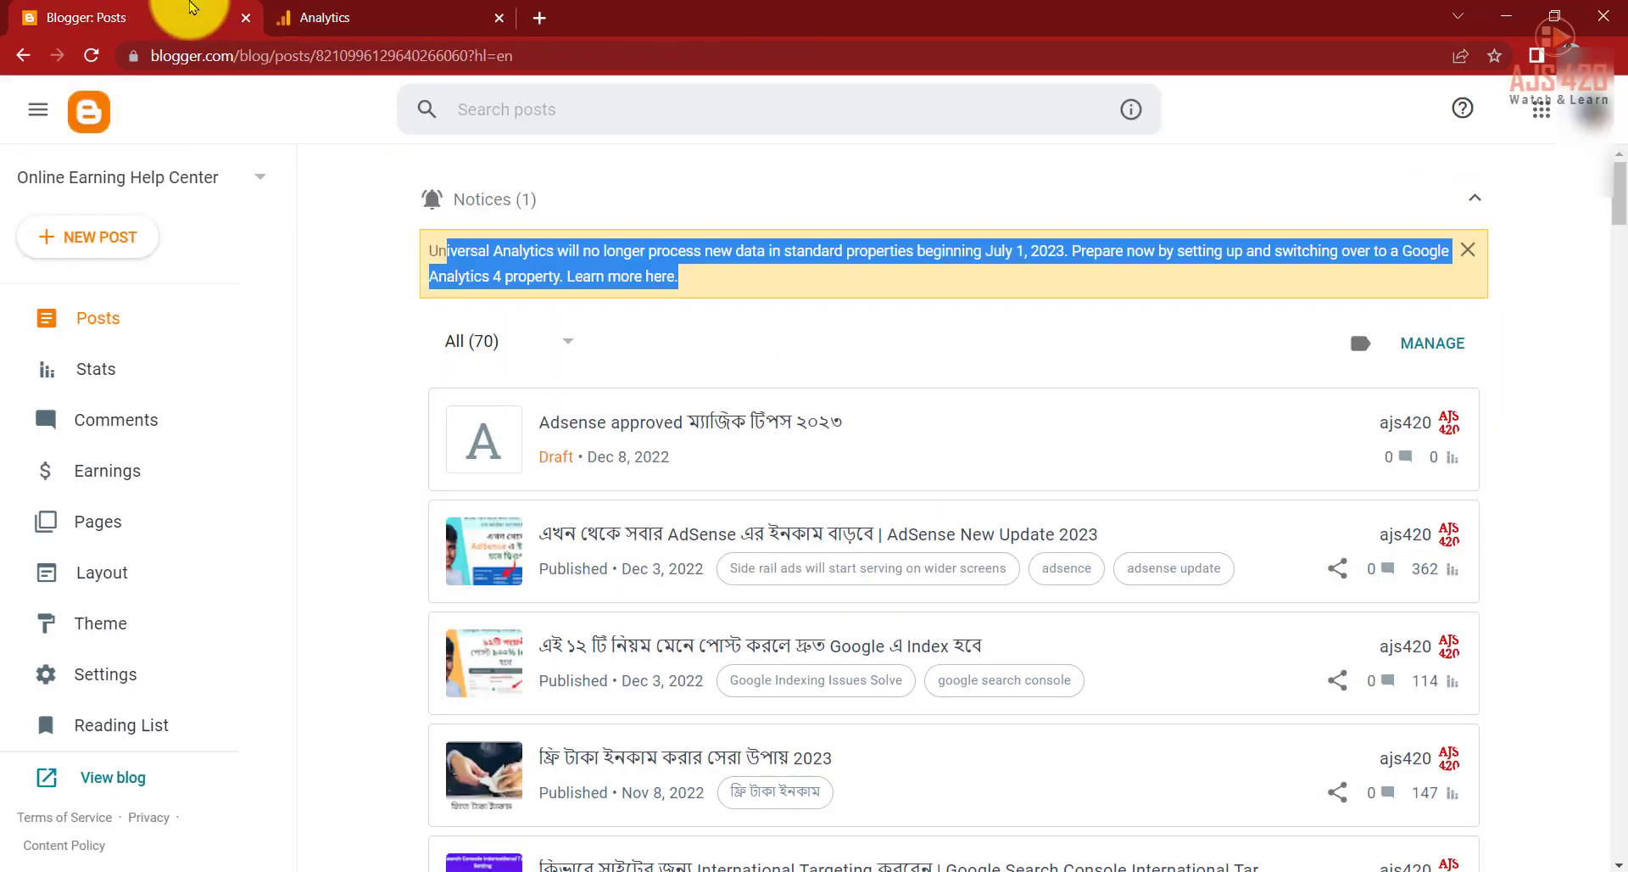
{"action": "left_click", "coordinate": [591, 244]}
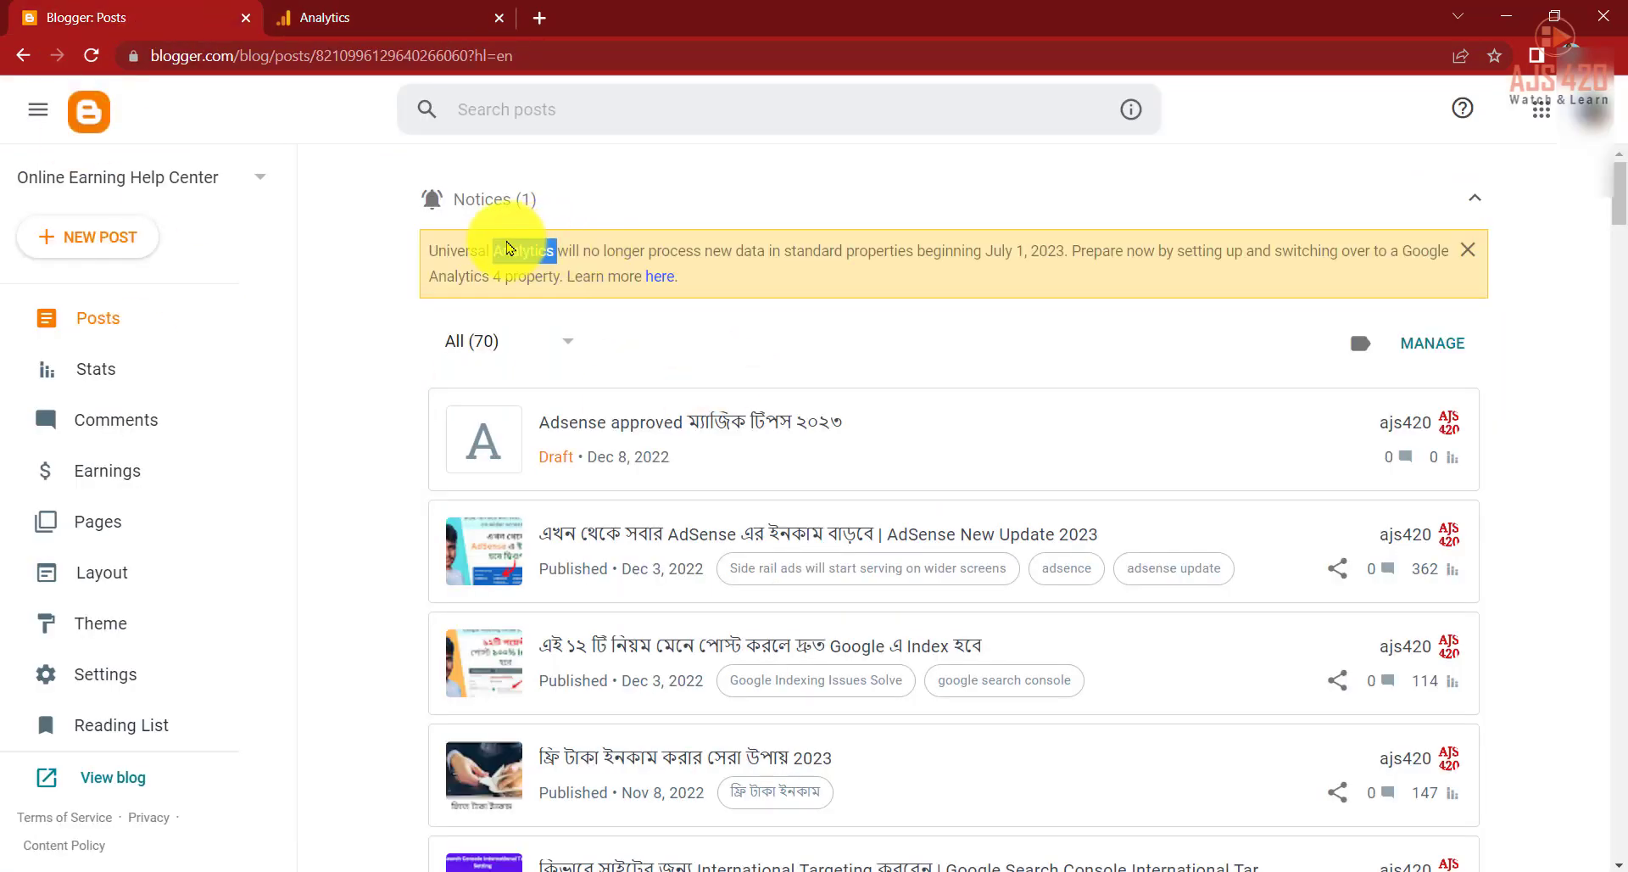
{"action": "triple_click", "coordinate": [573, 274]}
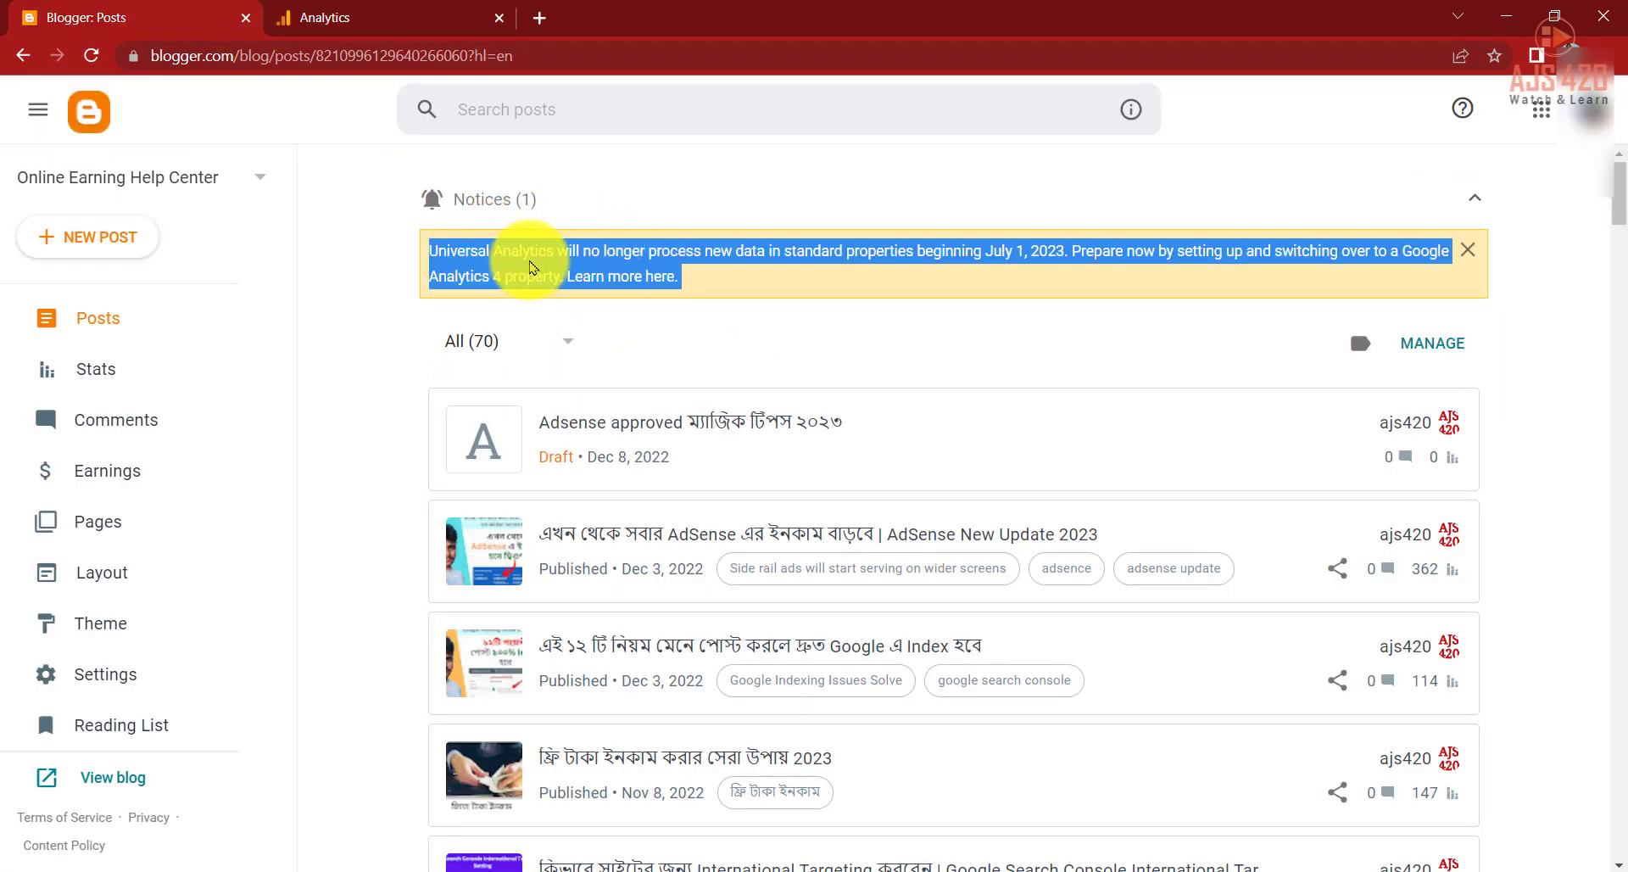
{"action": "left_click", "coordinate": [516, 253]}
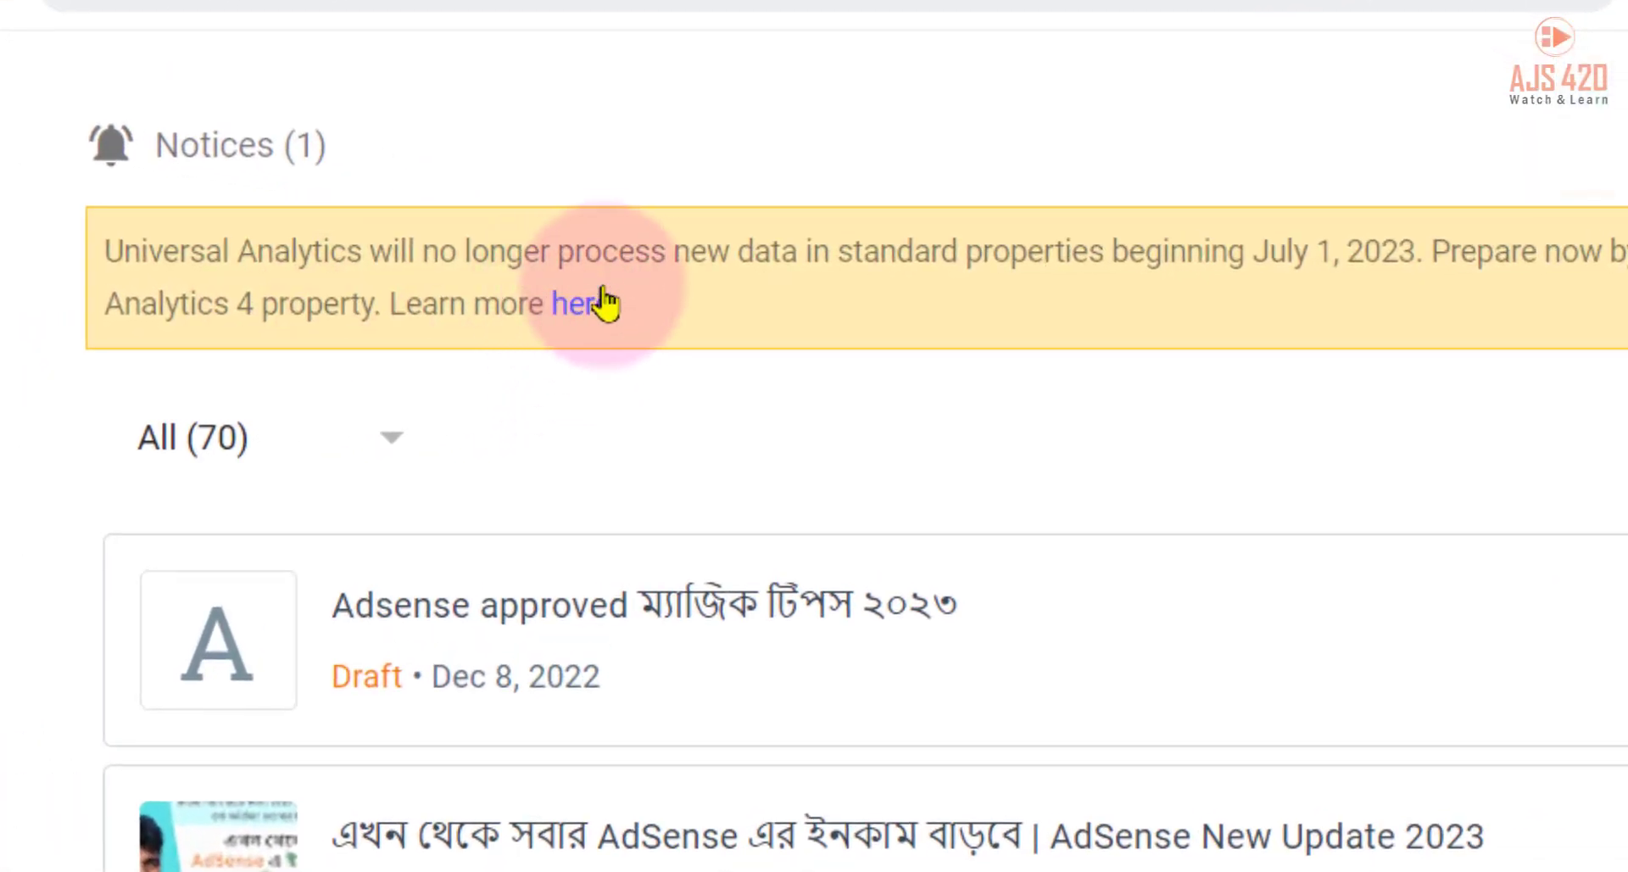
{"action": "left_click", "coordinate": [598, 302]}
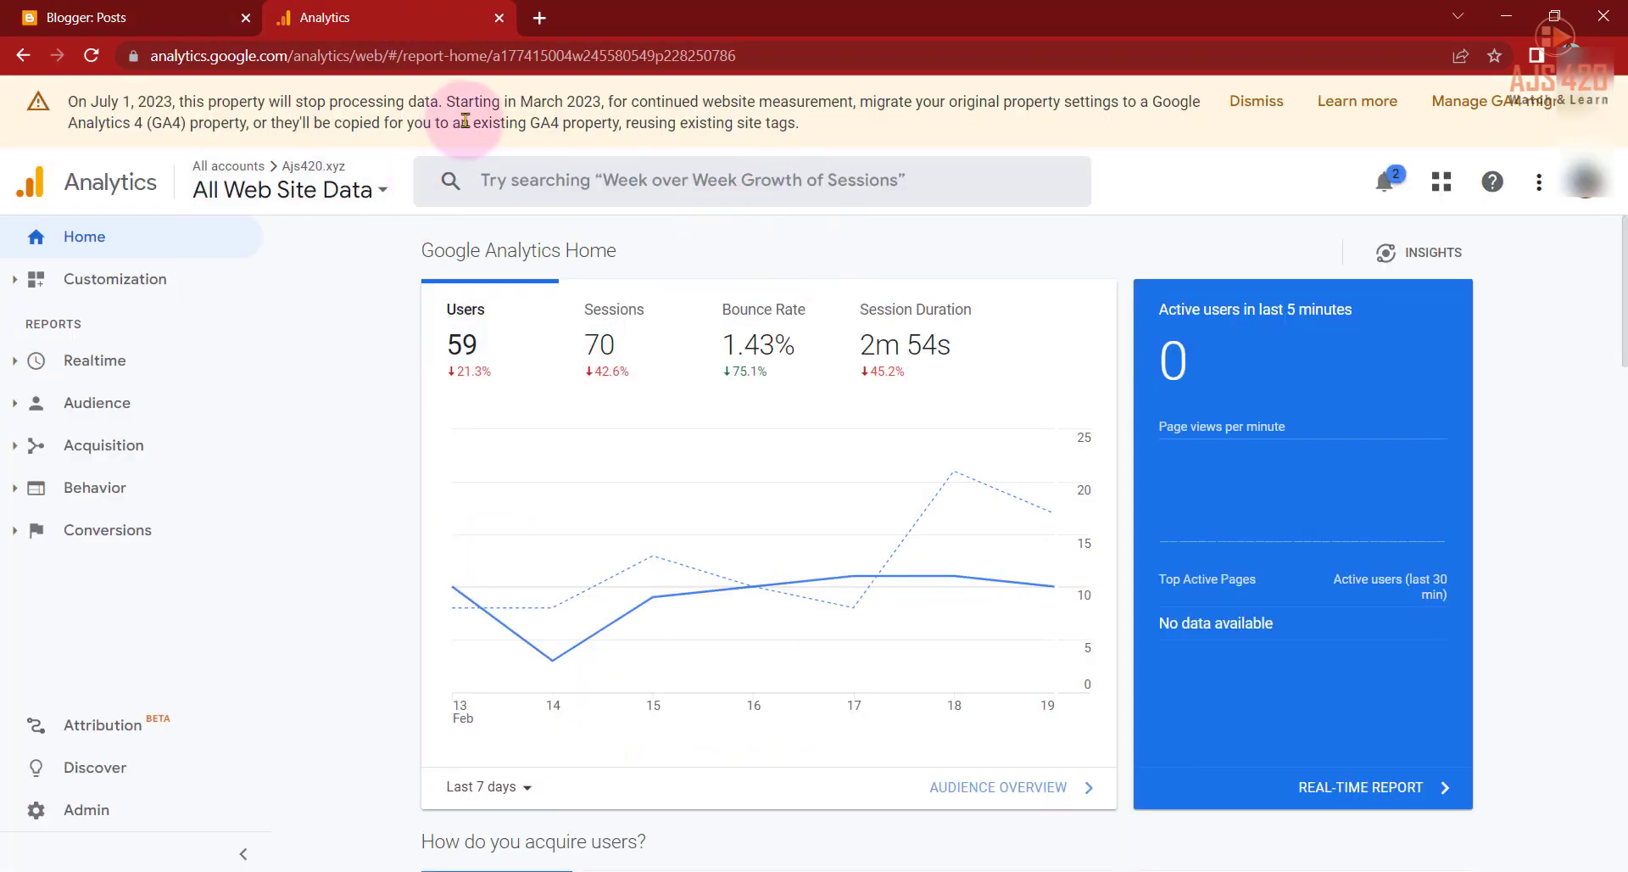
Switch to Google Analytics and examine the warning banner about the property's data processing and migration to GA4.
{"action": "left_click_drag", "start_coordinate": [771, 141], "coordinate": [75, 103]}
{"action": "left_click", "coordinate": [178, 107]}
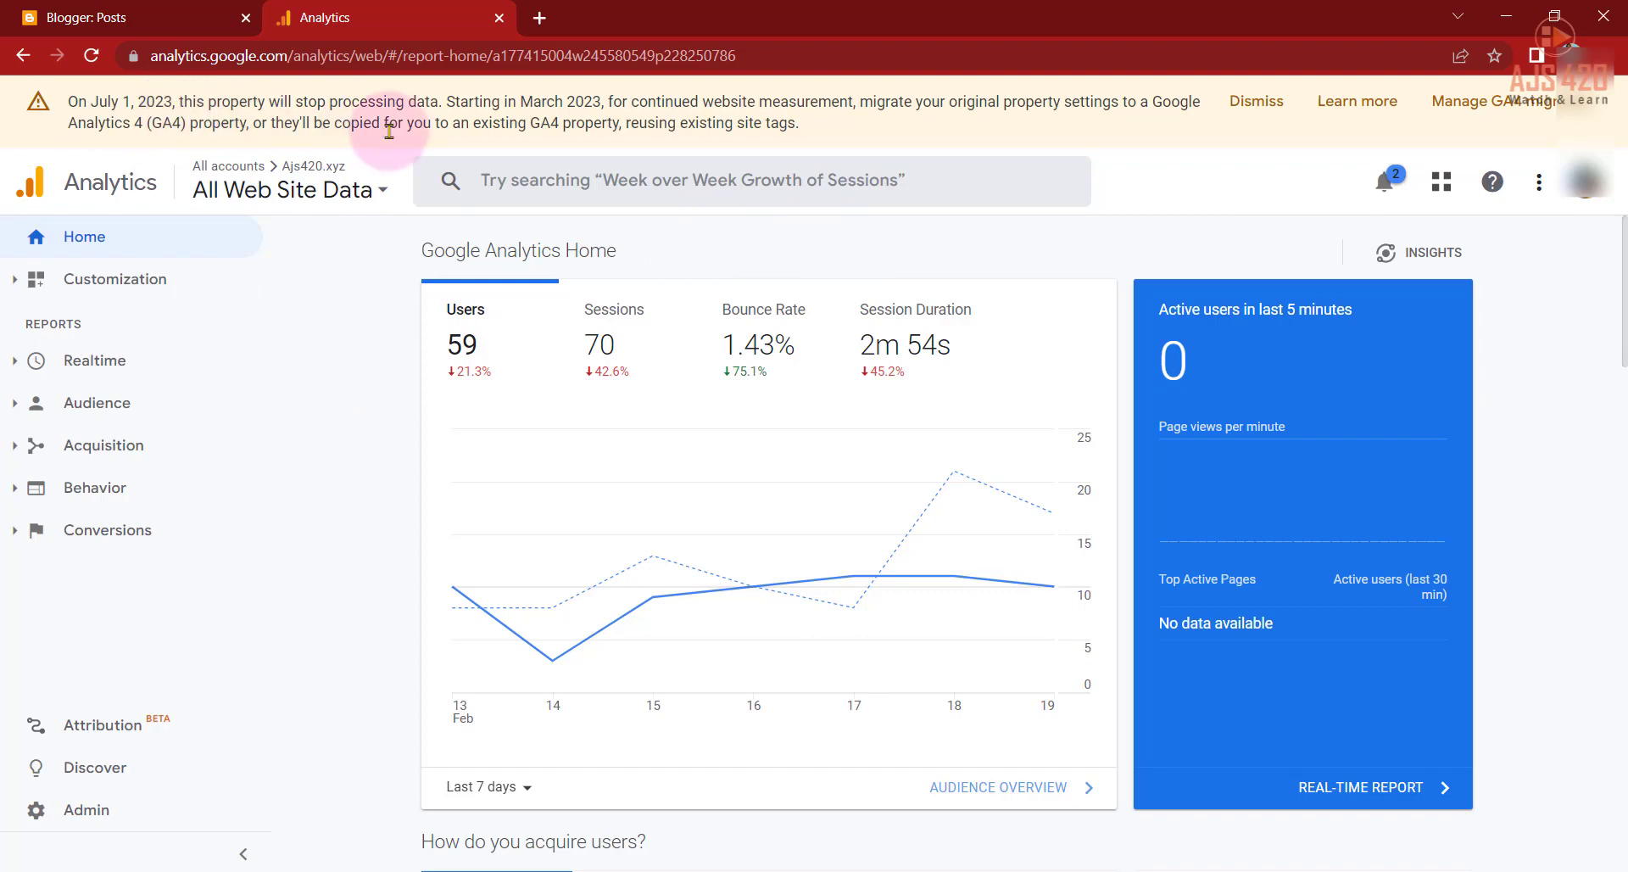
{"action": "triple_click", "coordinate": [356, 118]}
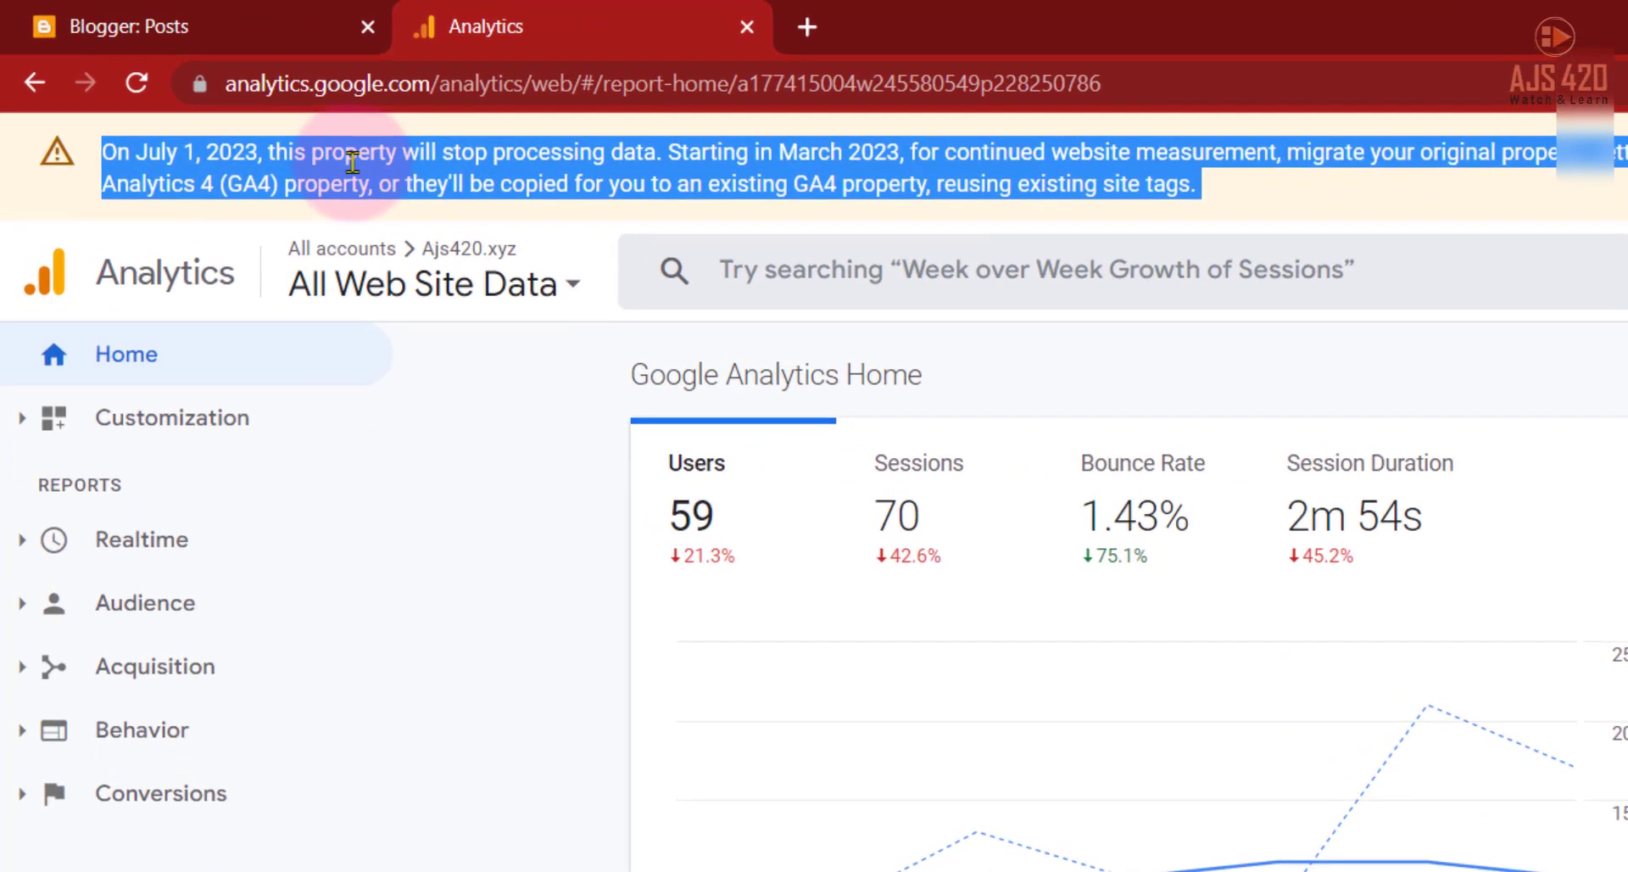
{"action": "left_click", "coordinate": [228, 109]}
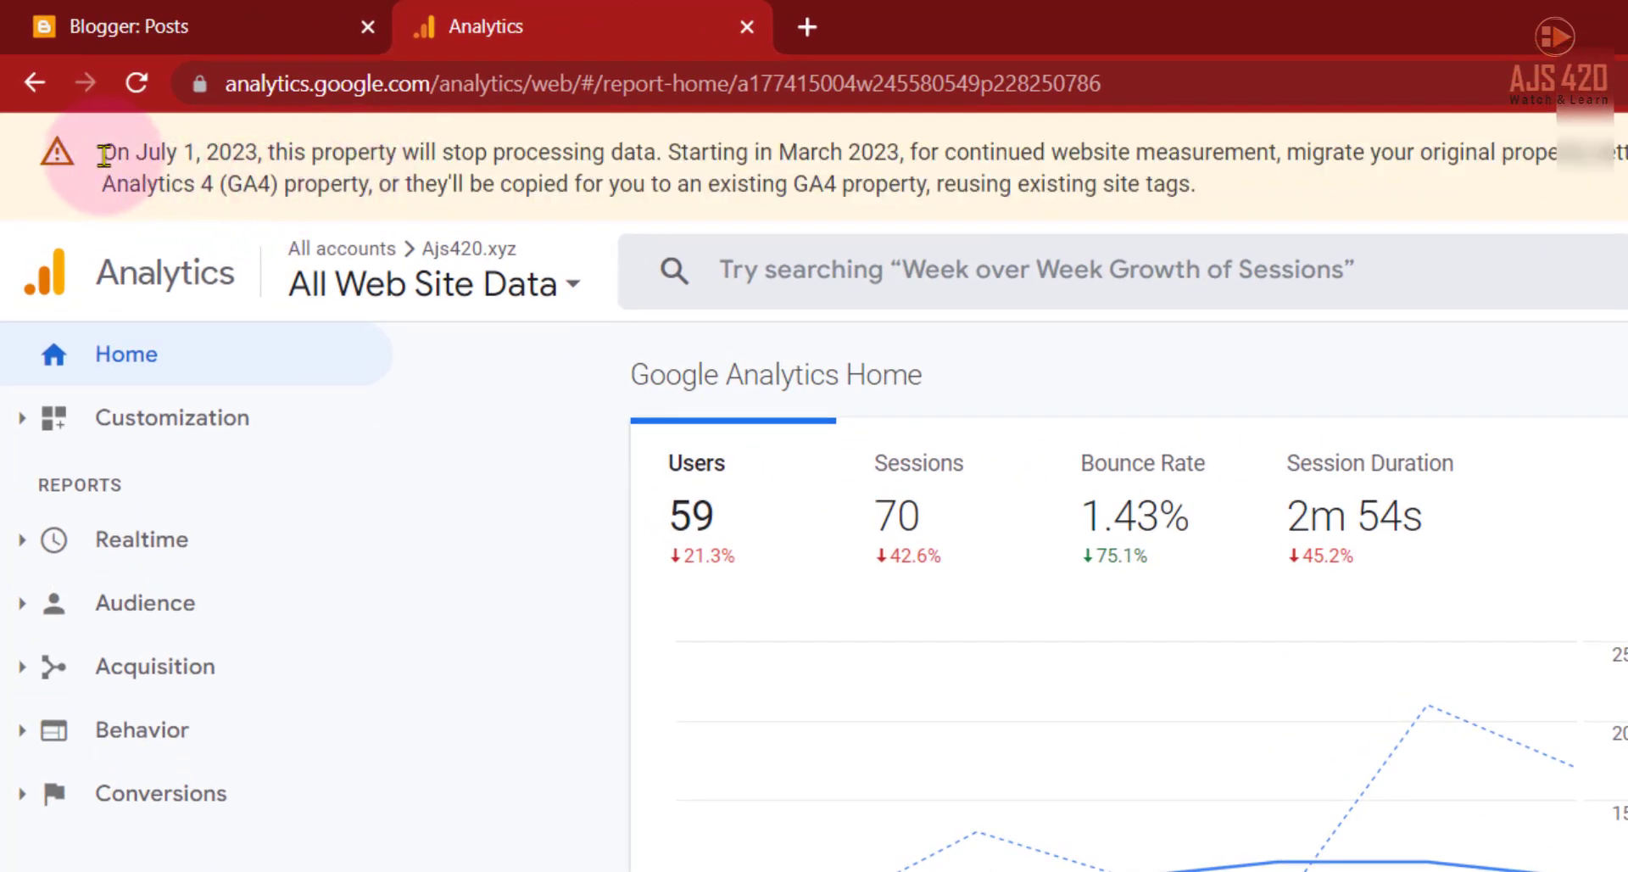
{"action": "left_click_drag", "start_coordinate": [103, 155], "coordinate": [616, 155]}
{"action": "left_click", "coordinate": [615, 157]}
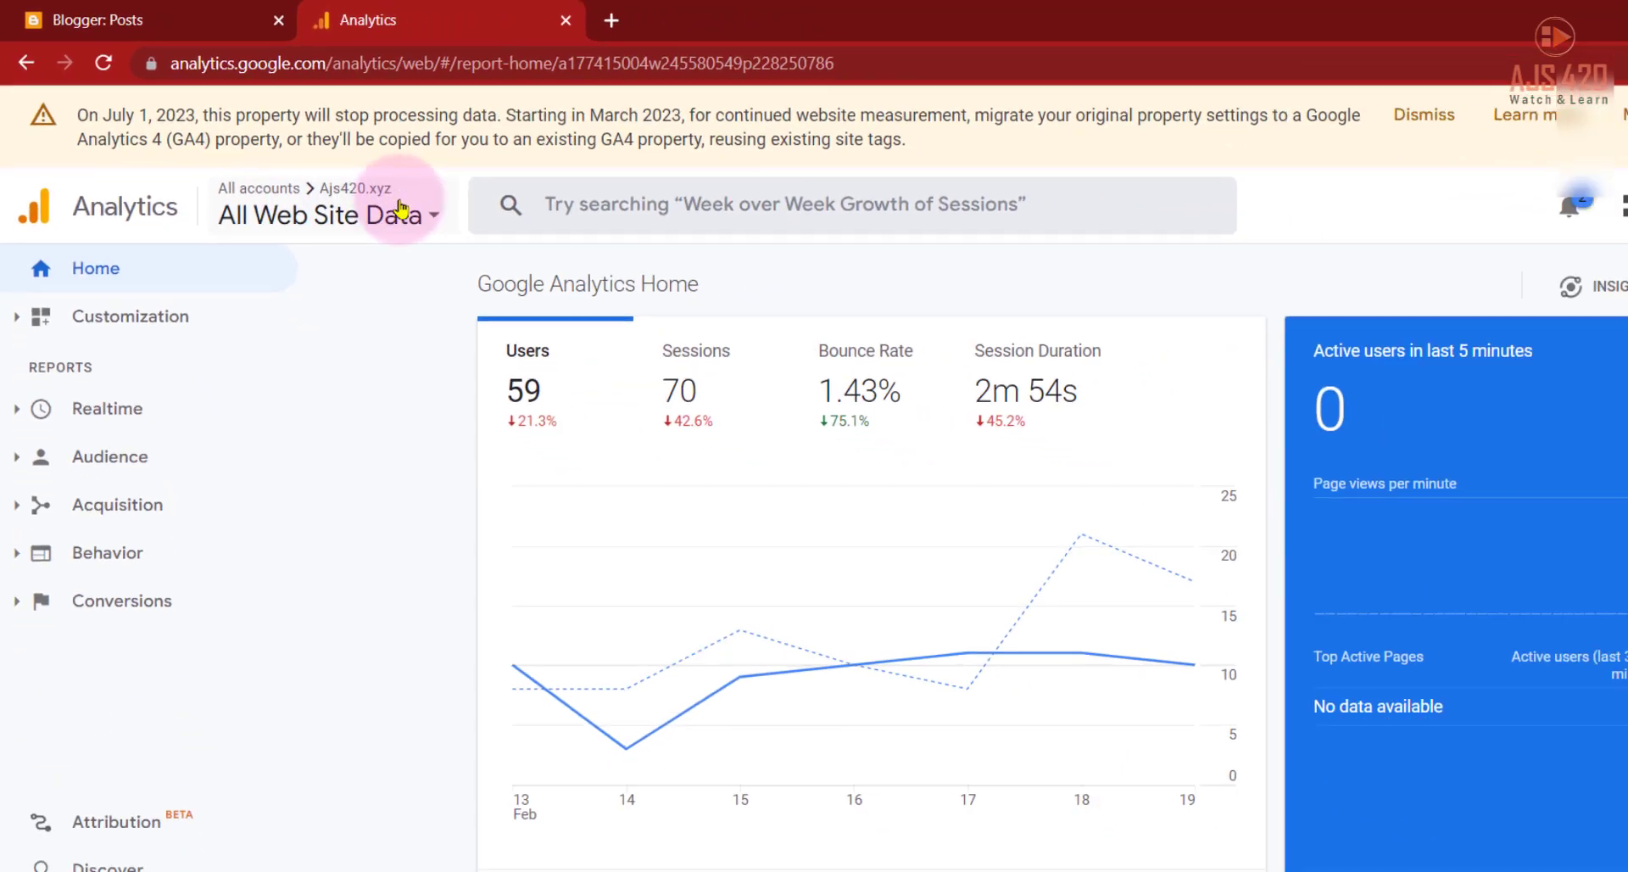
Check the Ajs420.xyz property ID in Analytics and the Google Analytics Measurement ID in the Blogger settings.
{"action": "left_click", "coordinate": [316, 186]}
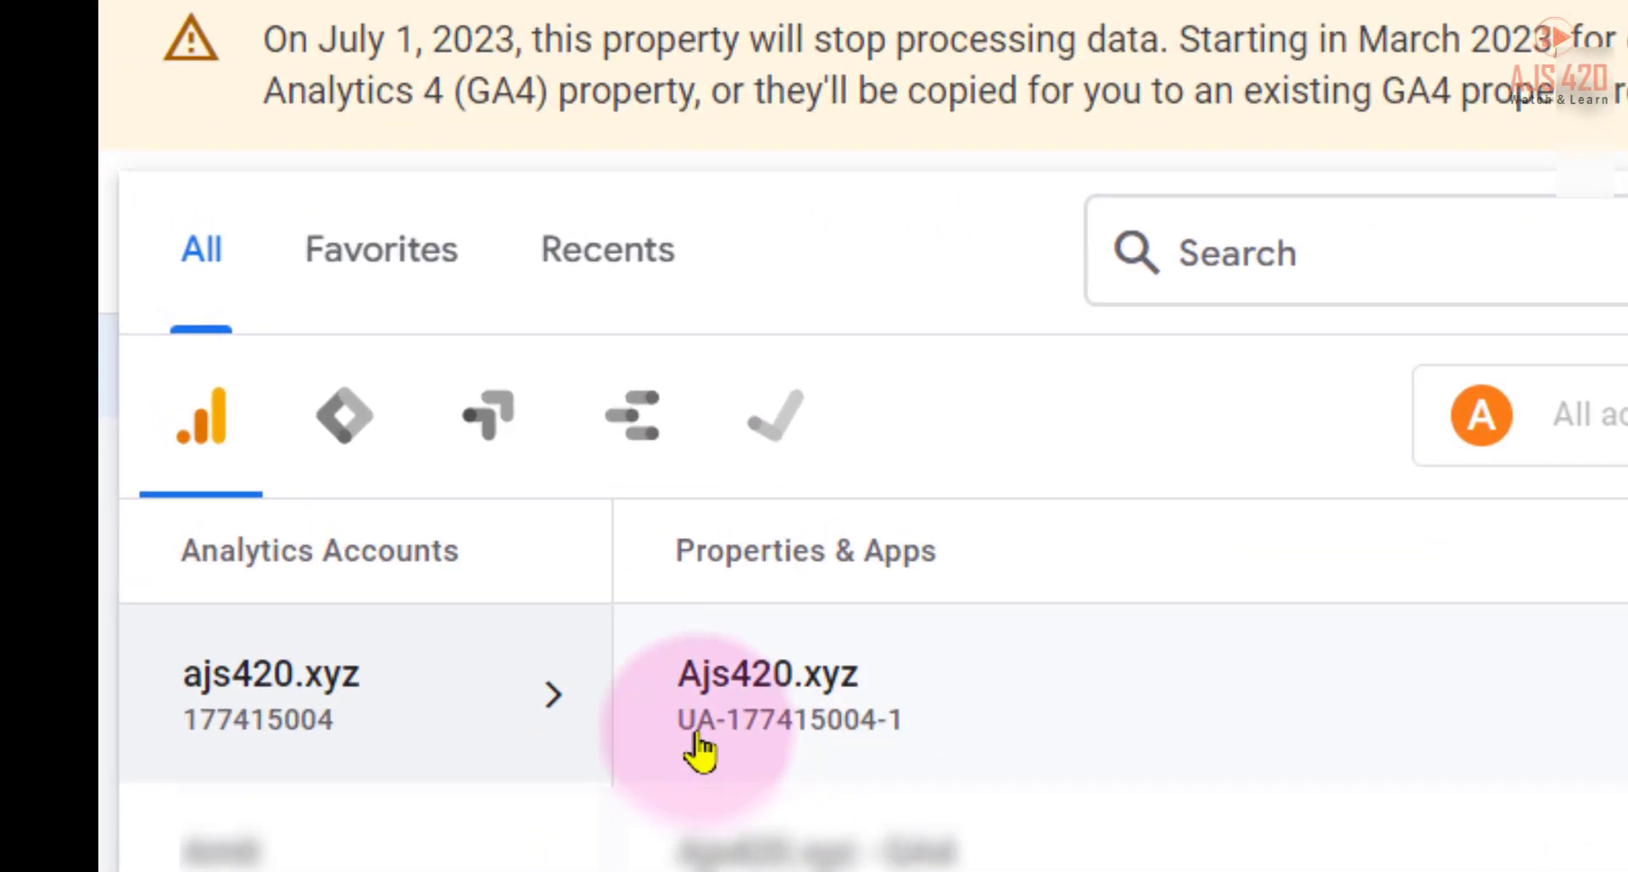
{"action": "left_click", "coordinate": [697, 744]}
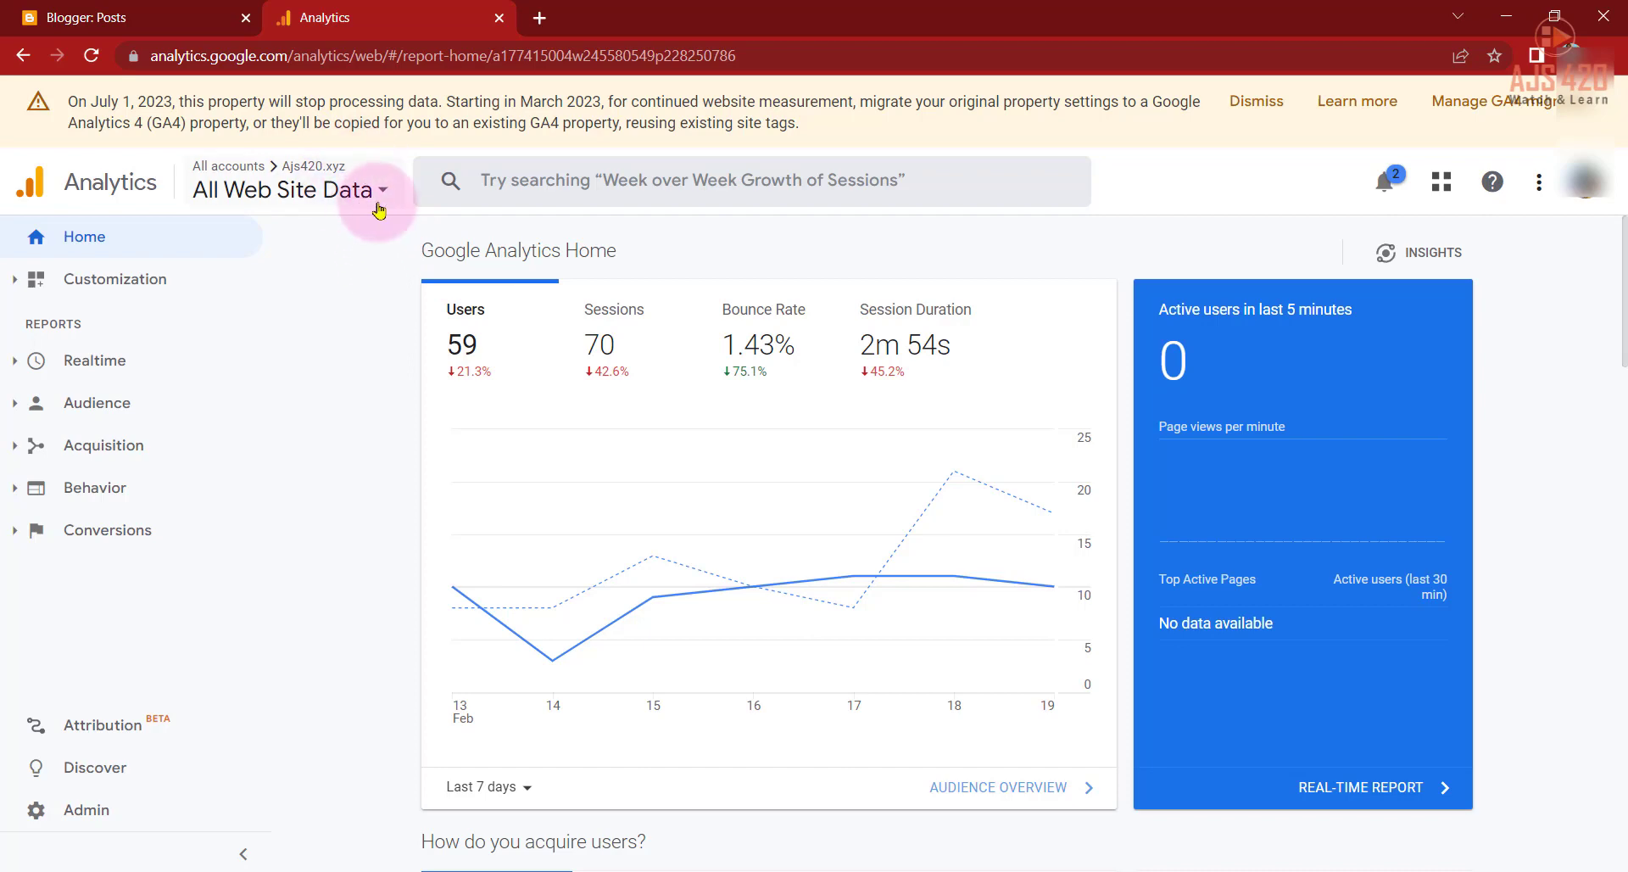
{"action": "left_click", "coordinate": [166, 26]}
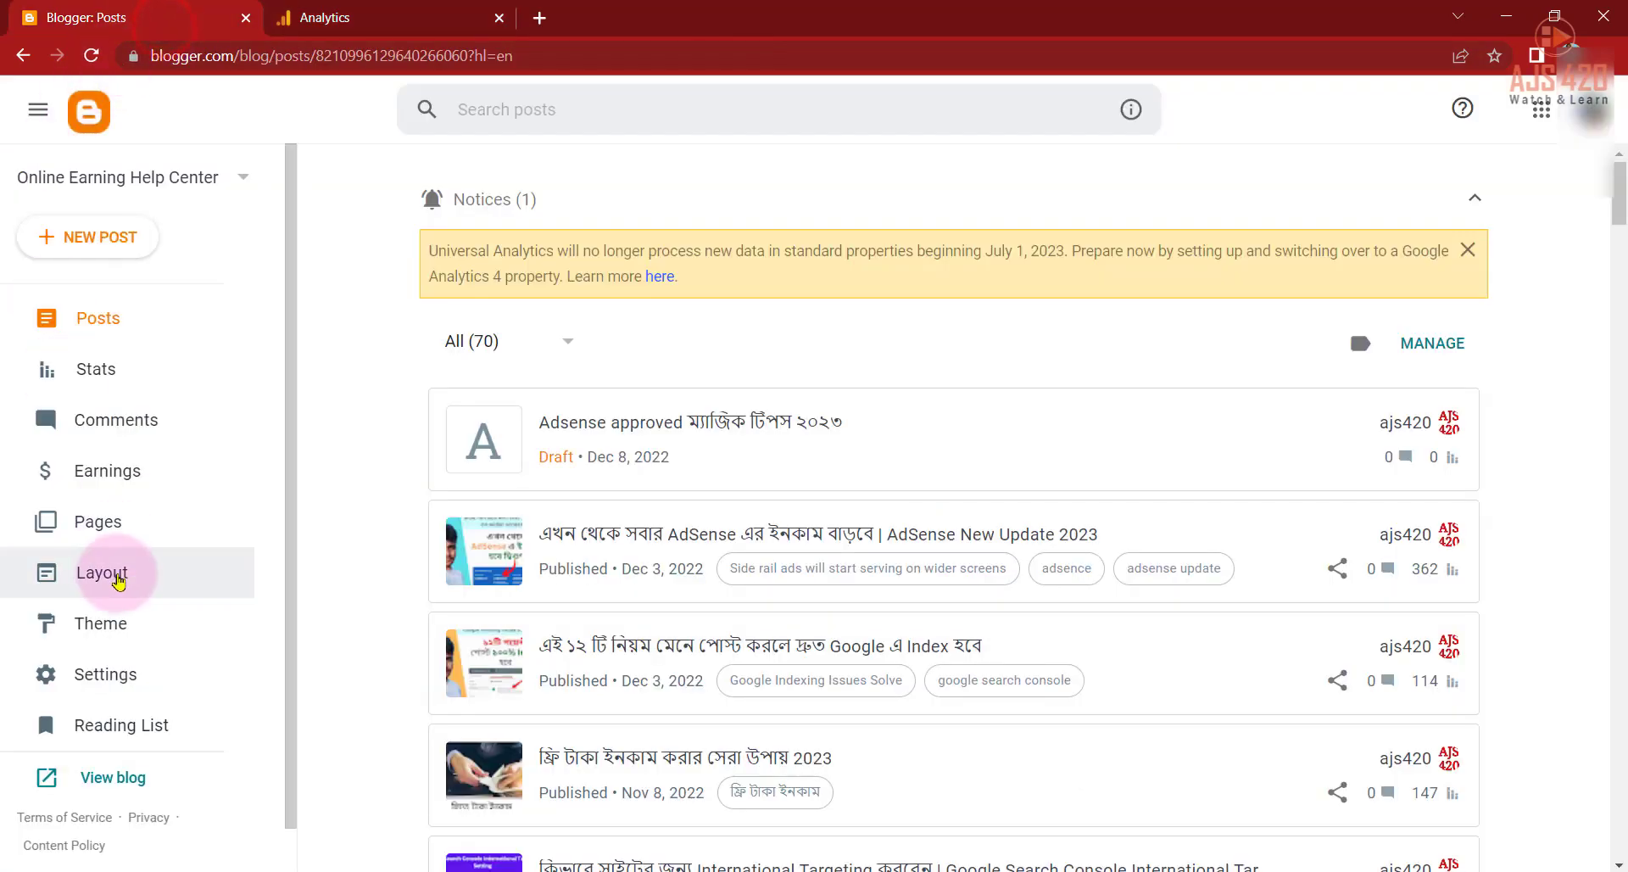
{"action": "left_click", "coordinate": [106, 672]}
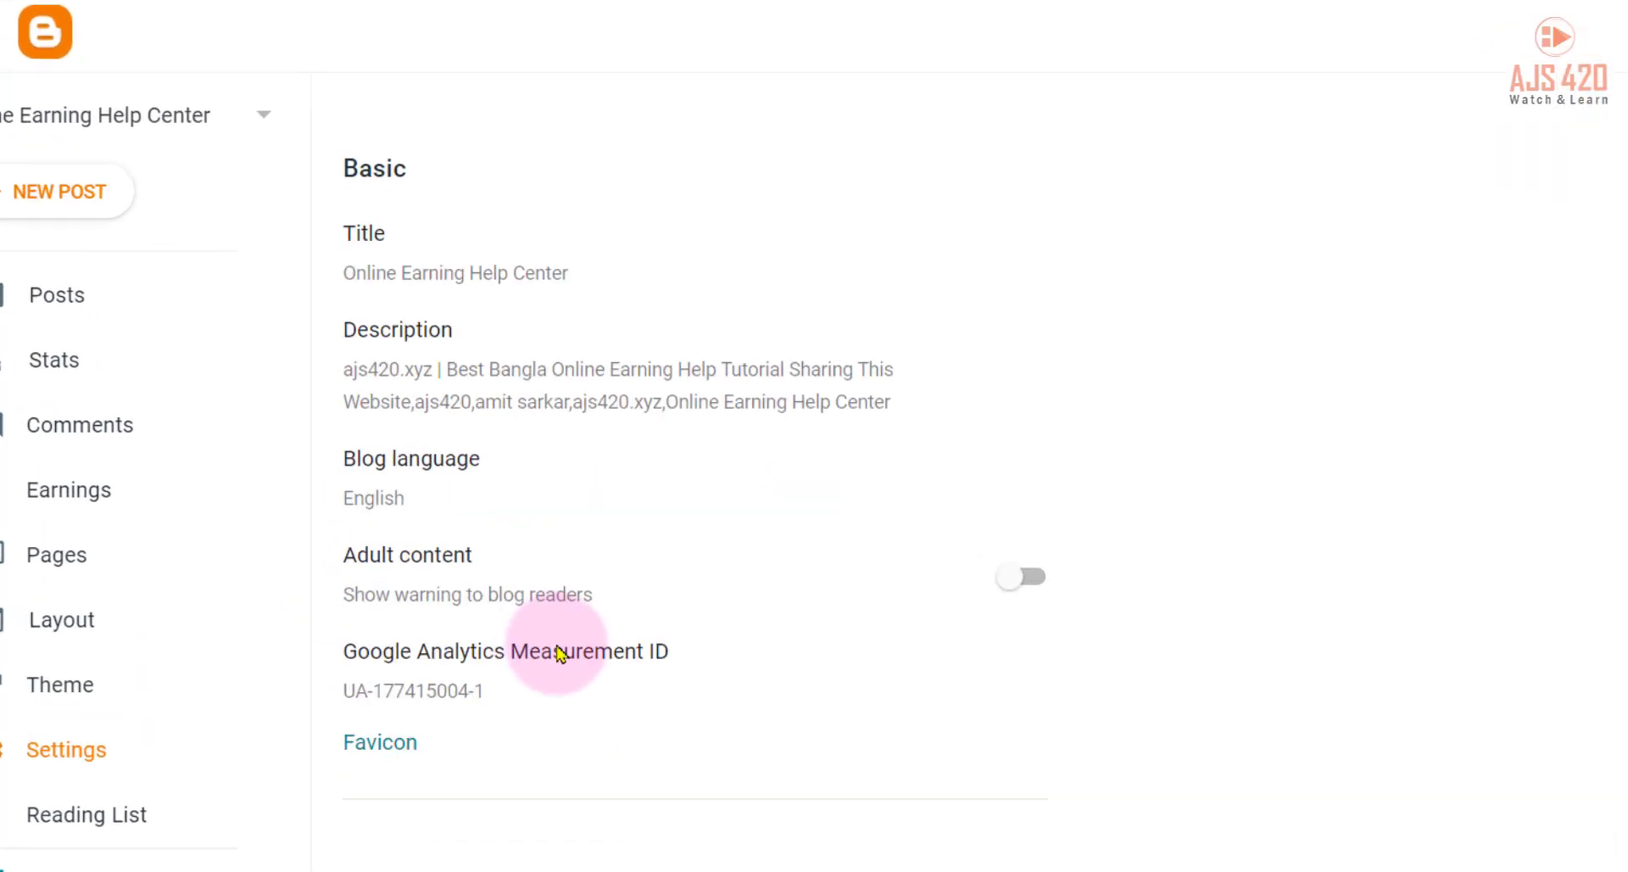
{"action": "scroll", "coordinate": [559, 652], "scroll_direction": "down", "scroll_amount": 2}
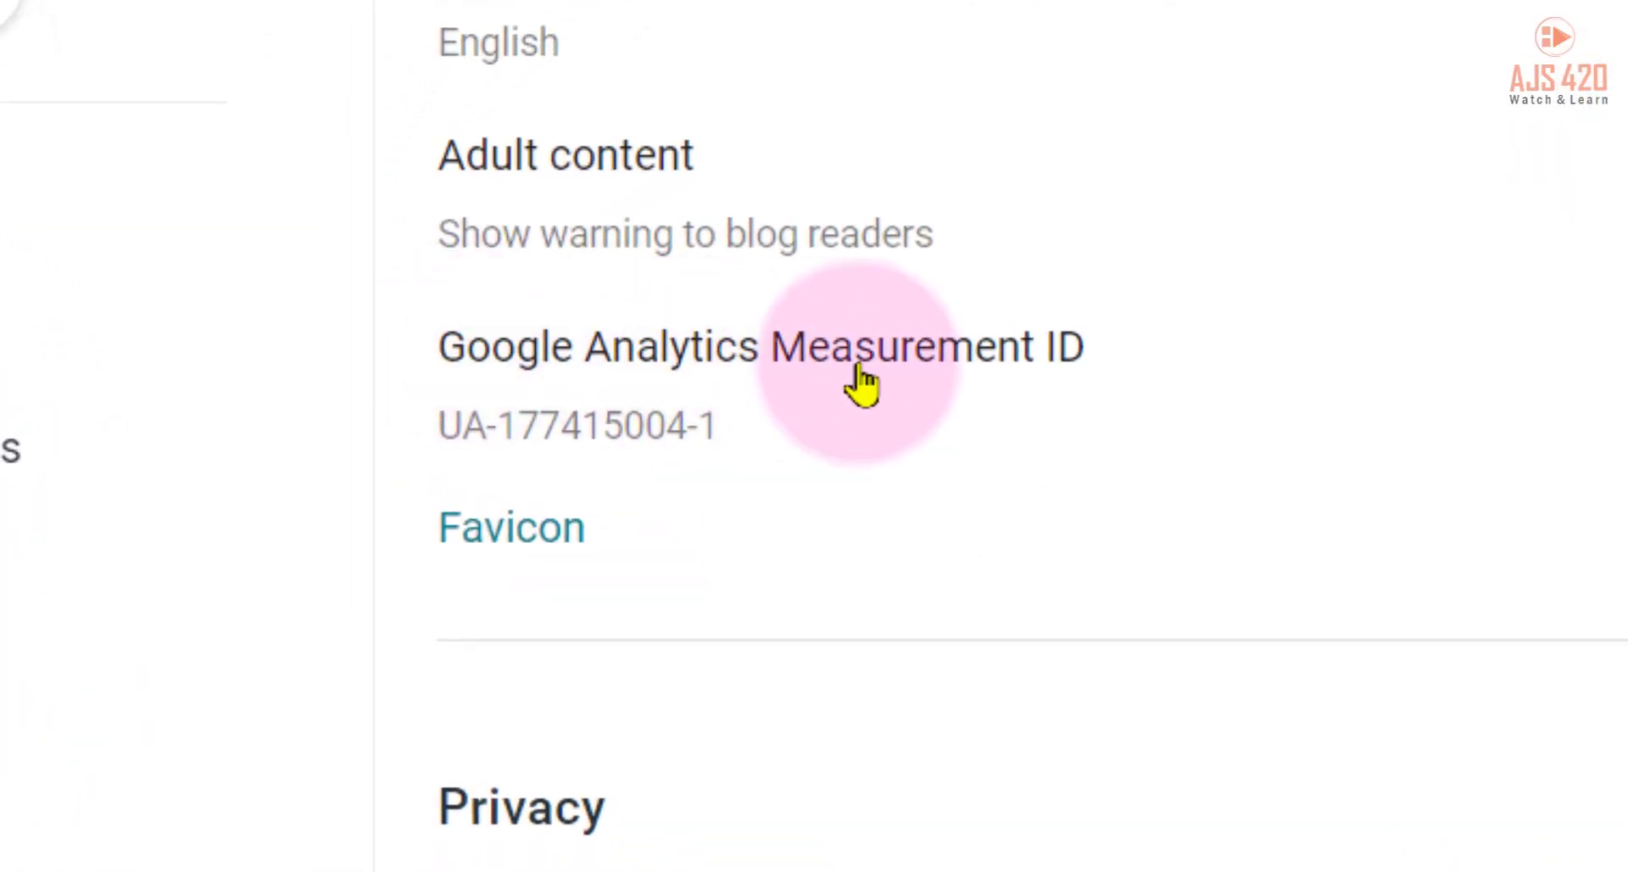
{"action": "left_click_drag", "start_coordinate": [436, 426], "coordinate": [774, 444]}
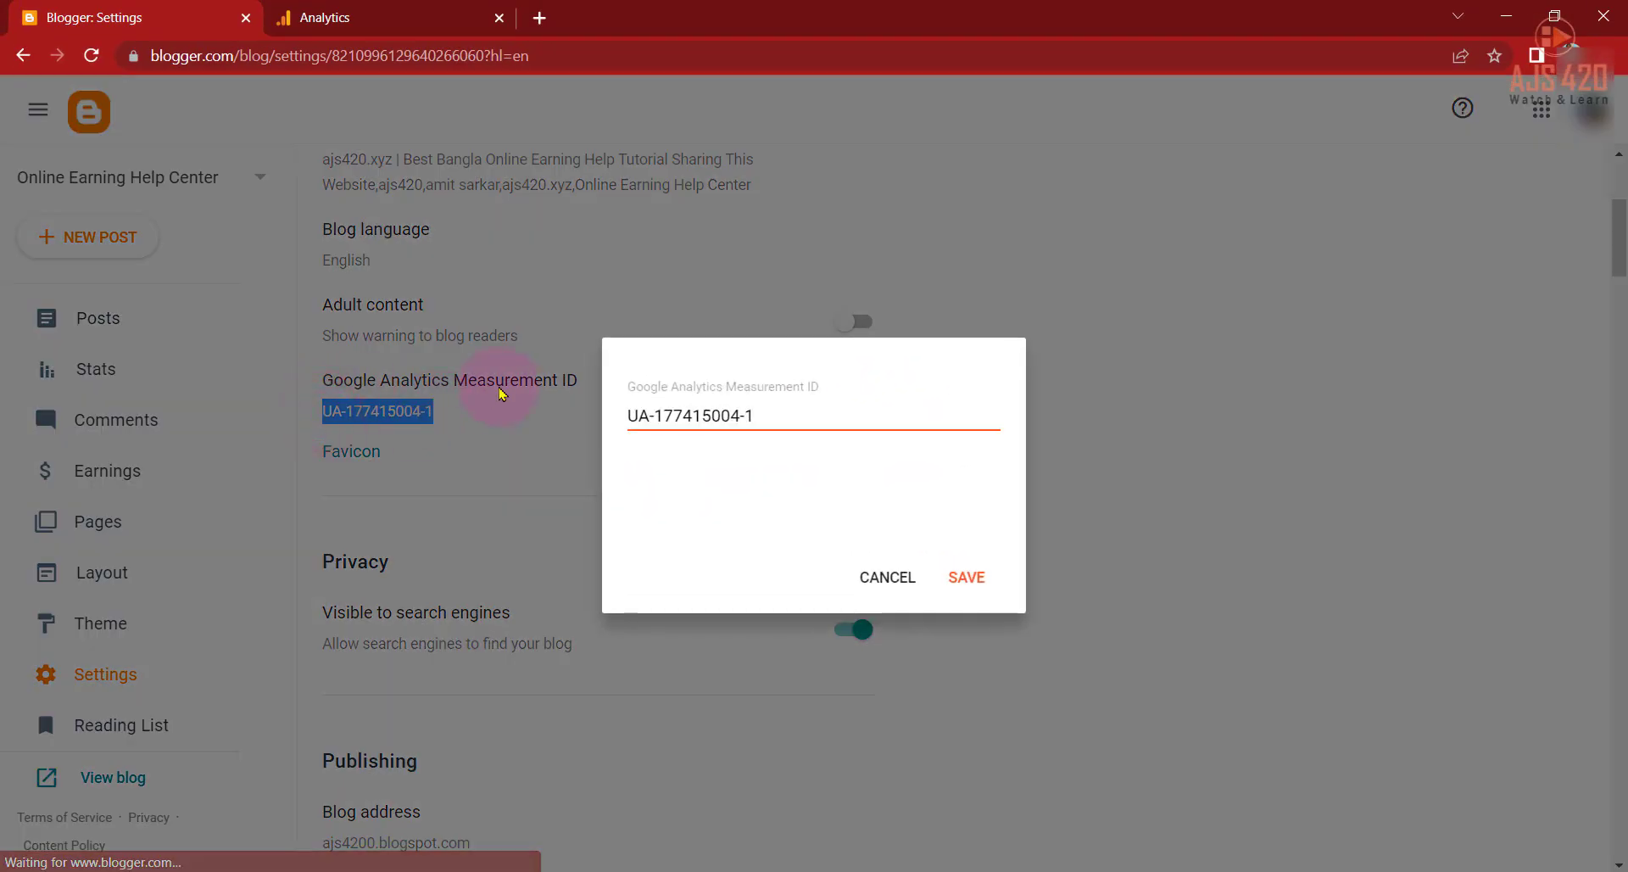
{"action": "left_click", "coordinate": [897, 572]}
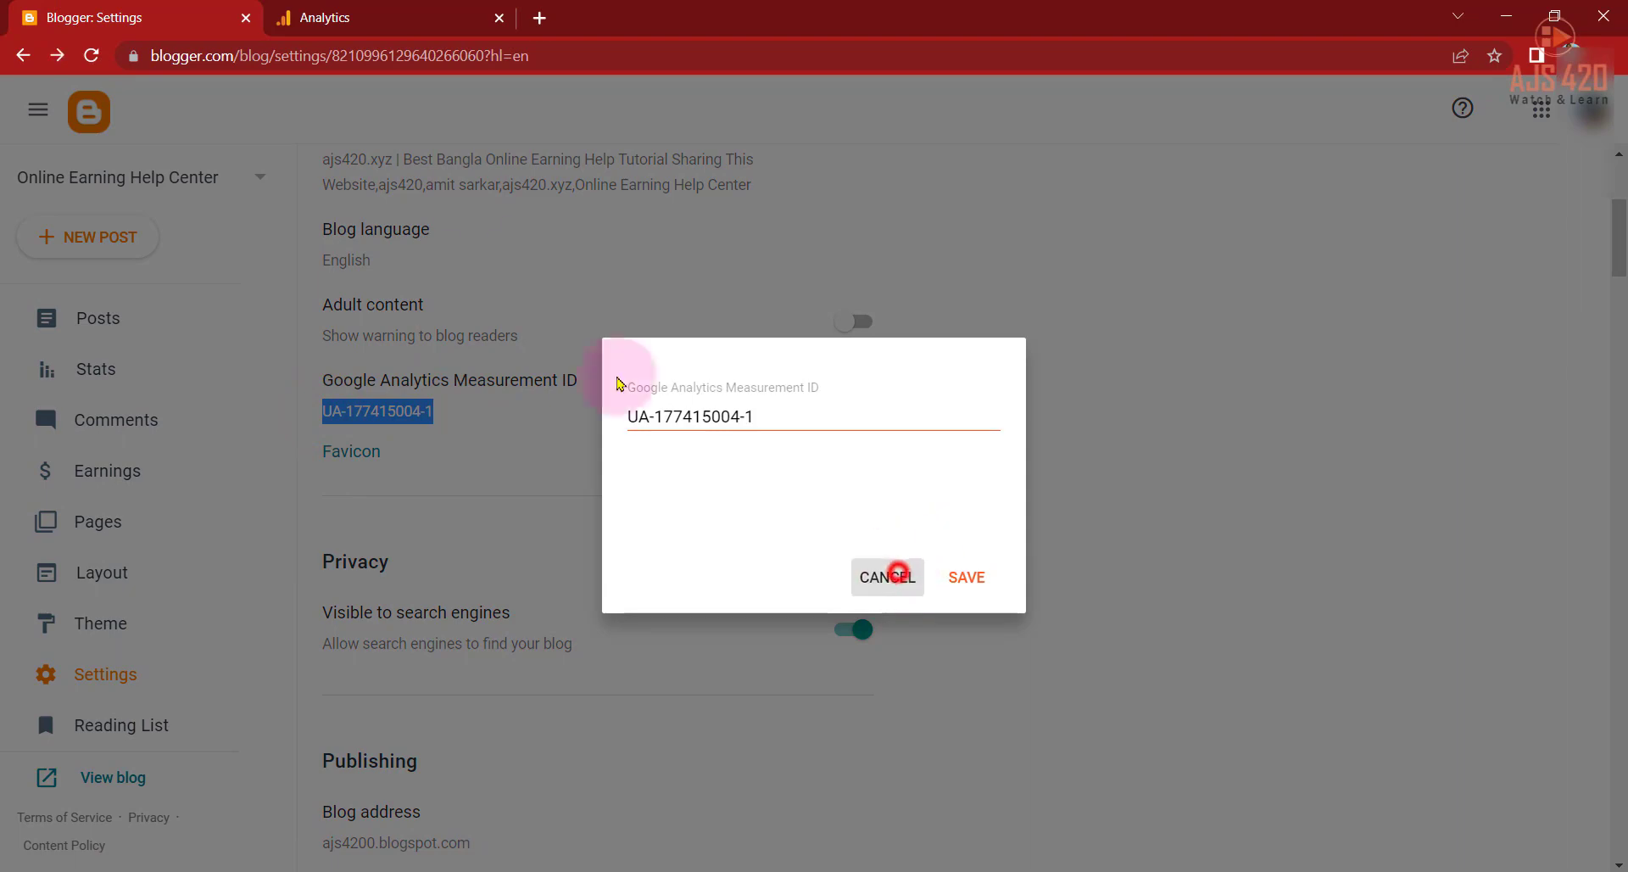
Return to Google Analytics and open the GA4 Setup Assistant in the property's administration settings.
{"action": "left_click", "coordinate": [341, 11]}
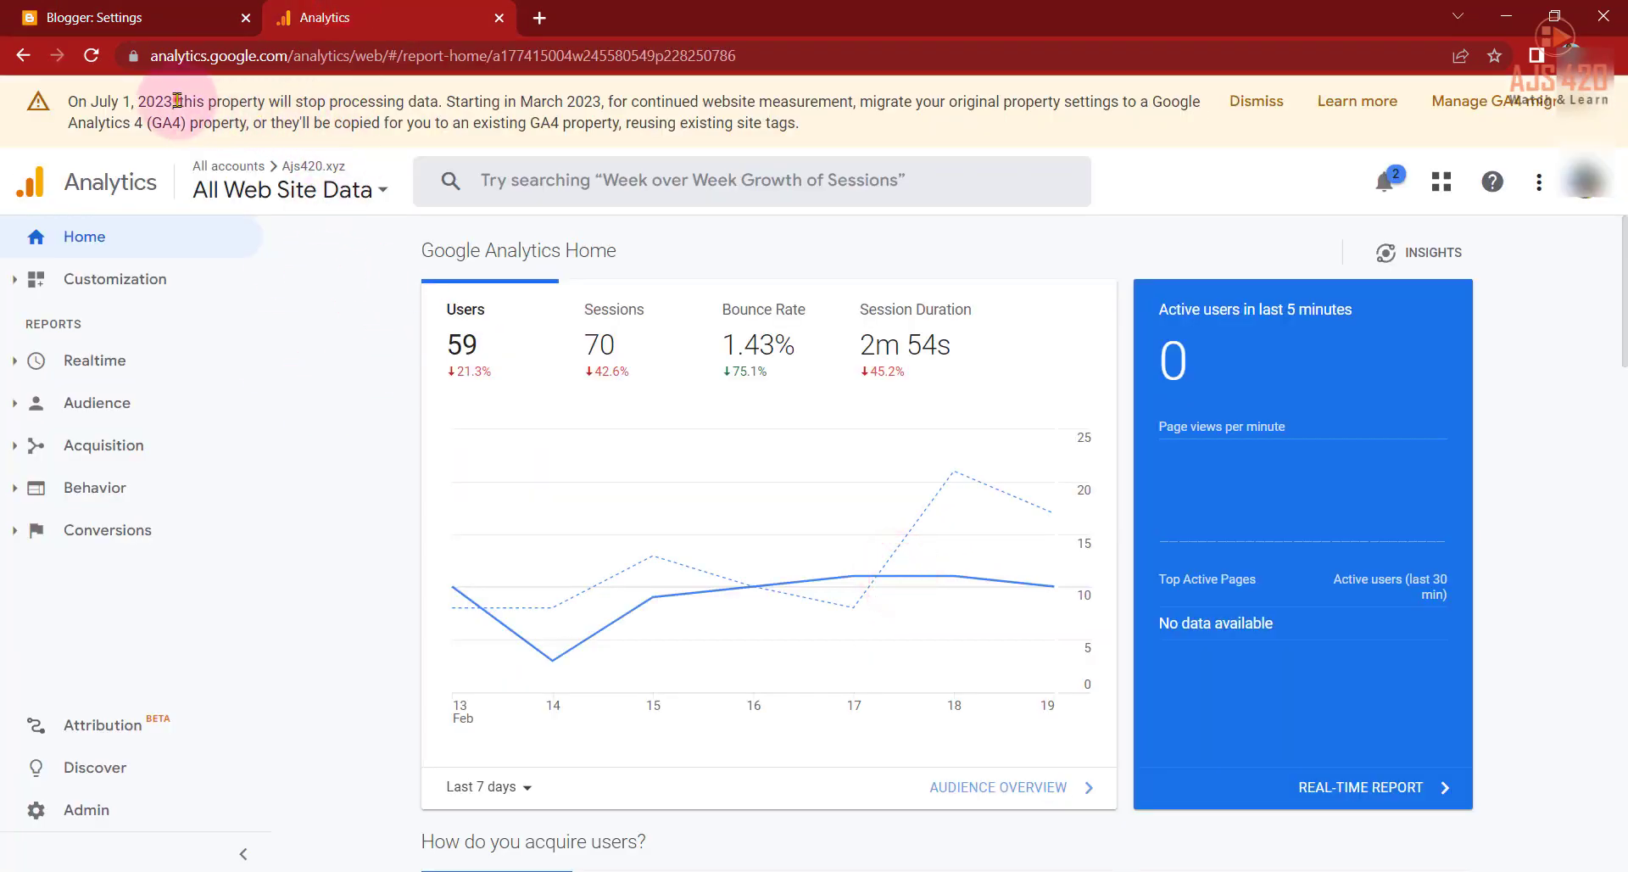
{"action": "left_click_drag", "start_coordinate": [178, 101], "coordinate": [317, 99]}
{"action": "left_click", "coordinate": [368, 111]}
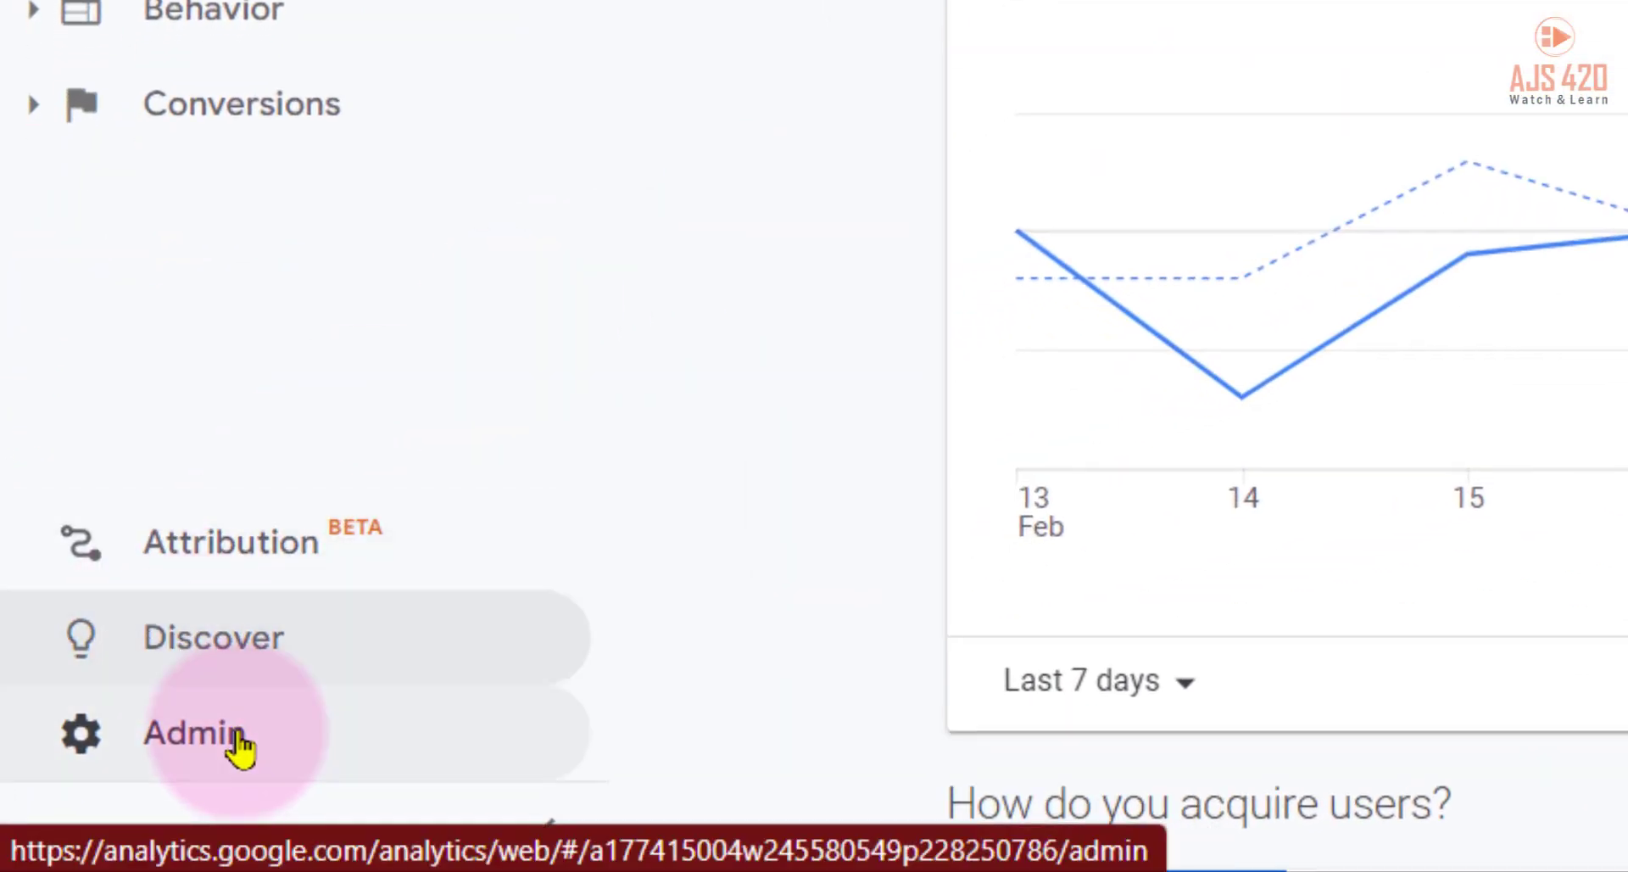
{"action": "left_click", "coordinate": [160, 743]}
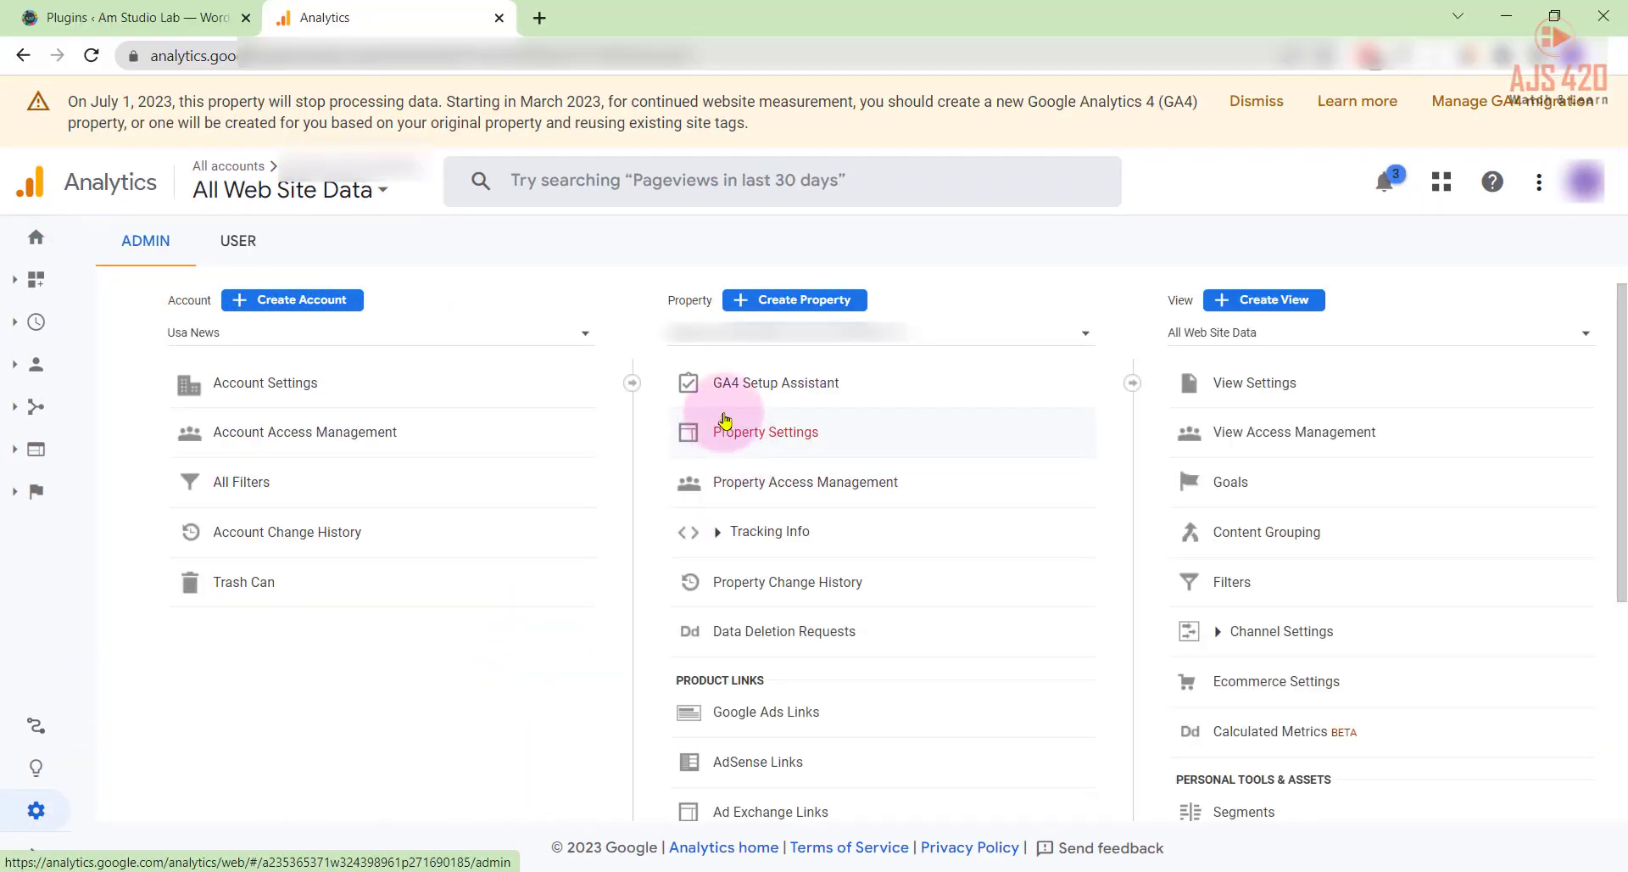
{"action": "left_click", "coordinate": [774, 394]}
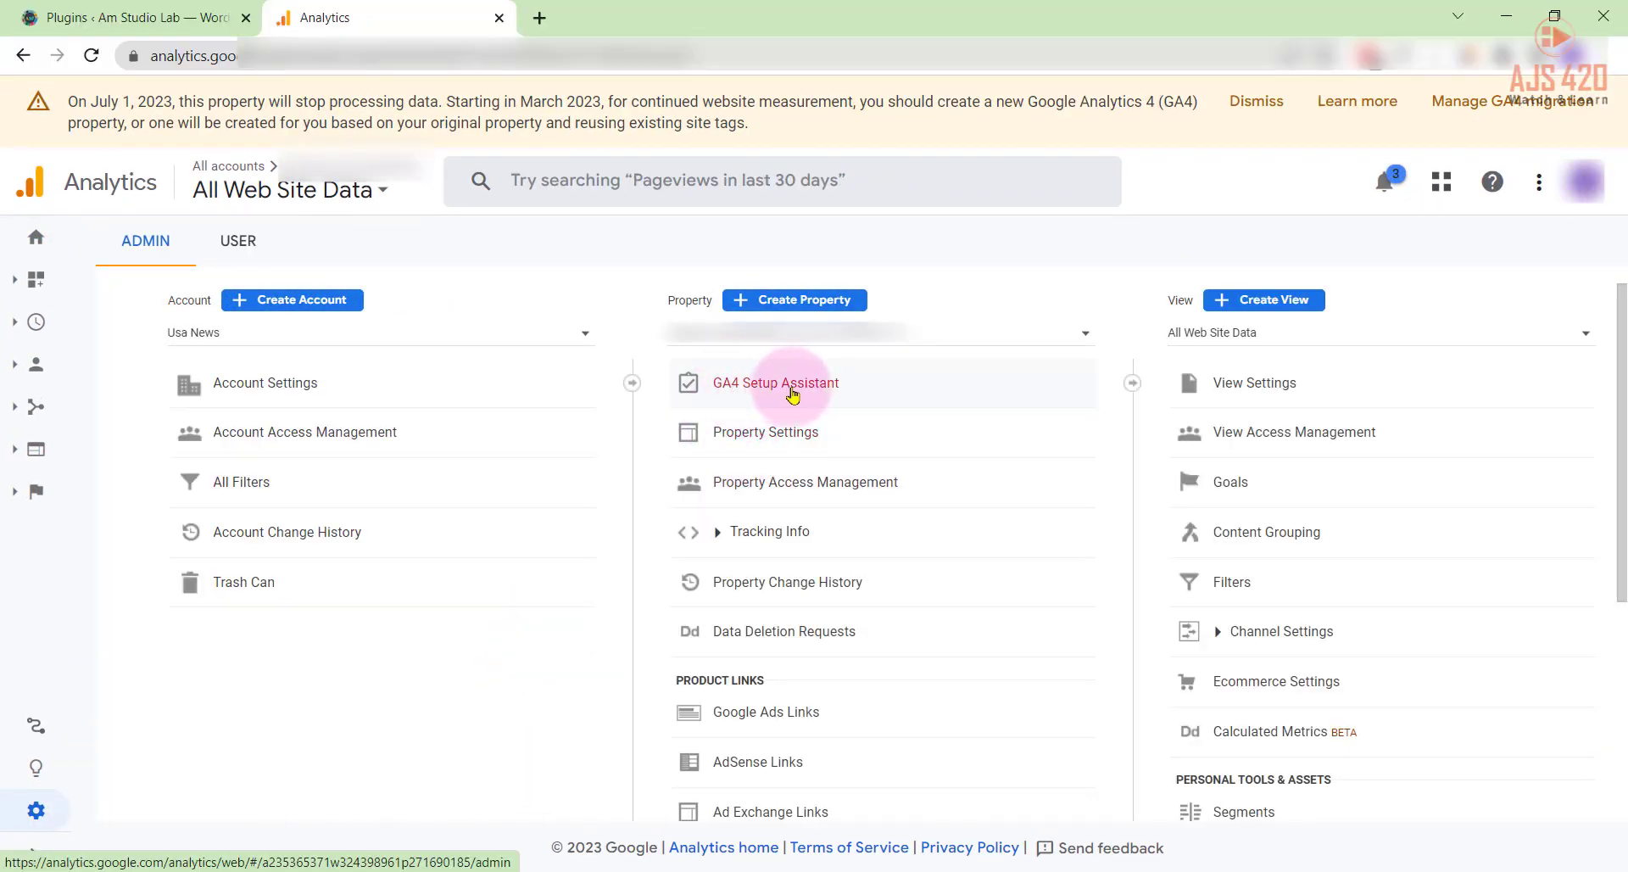
{"action": "left_click", "coordinate": [791, 392]}
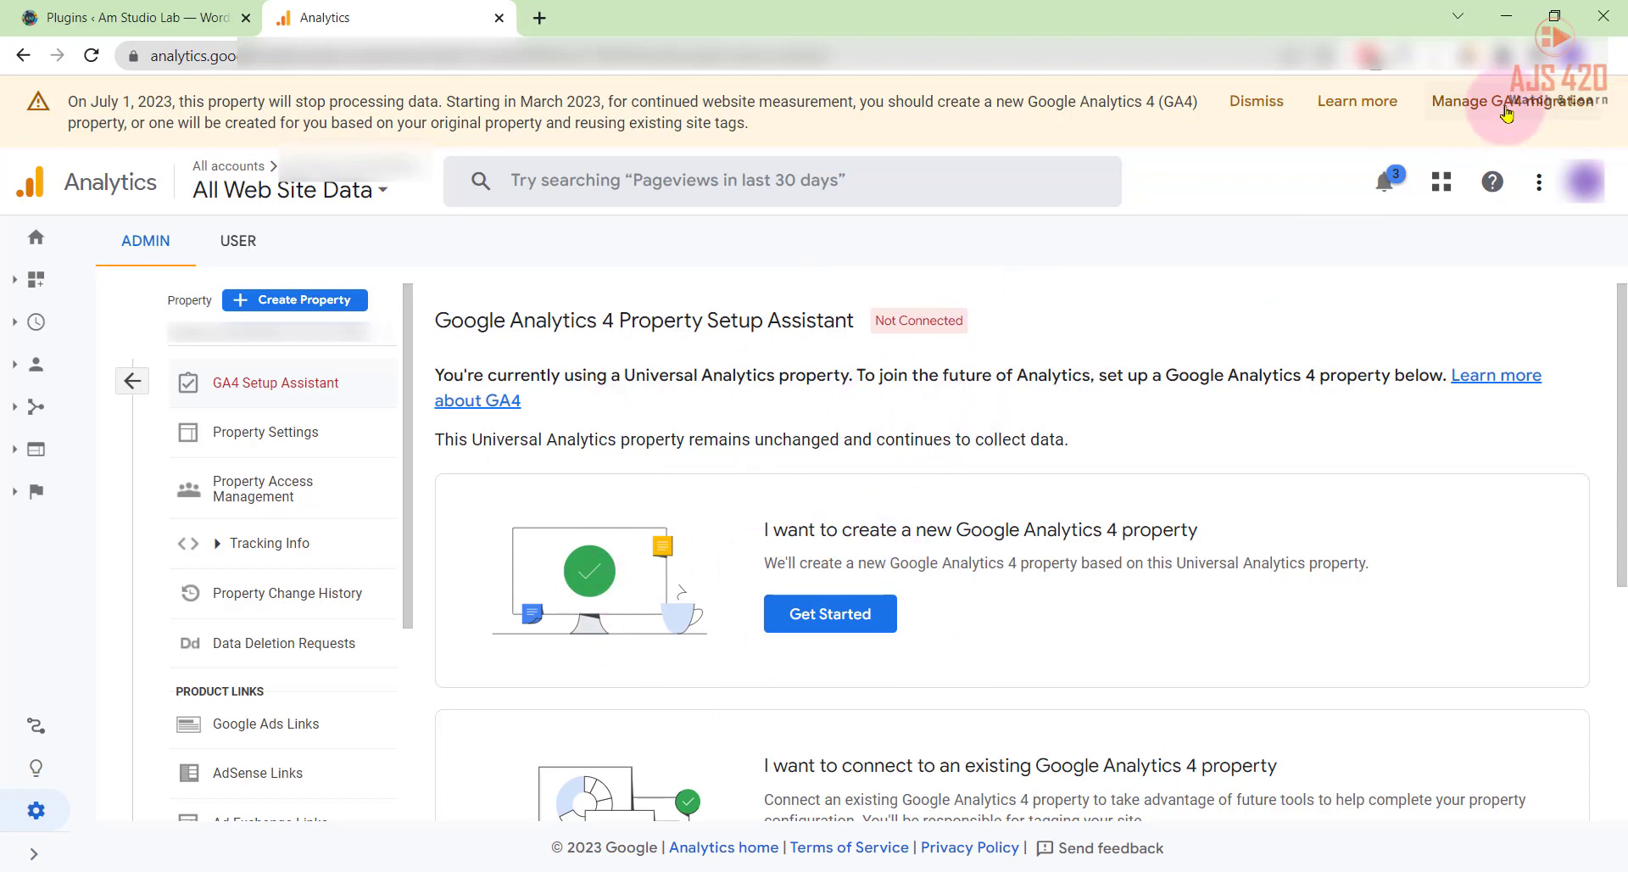
{"action": "left_click", "coordinate": [1506, 112]}
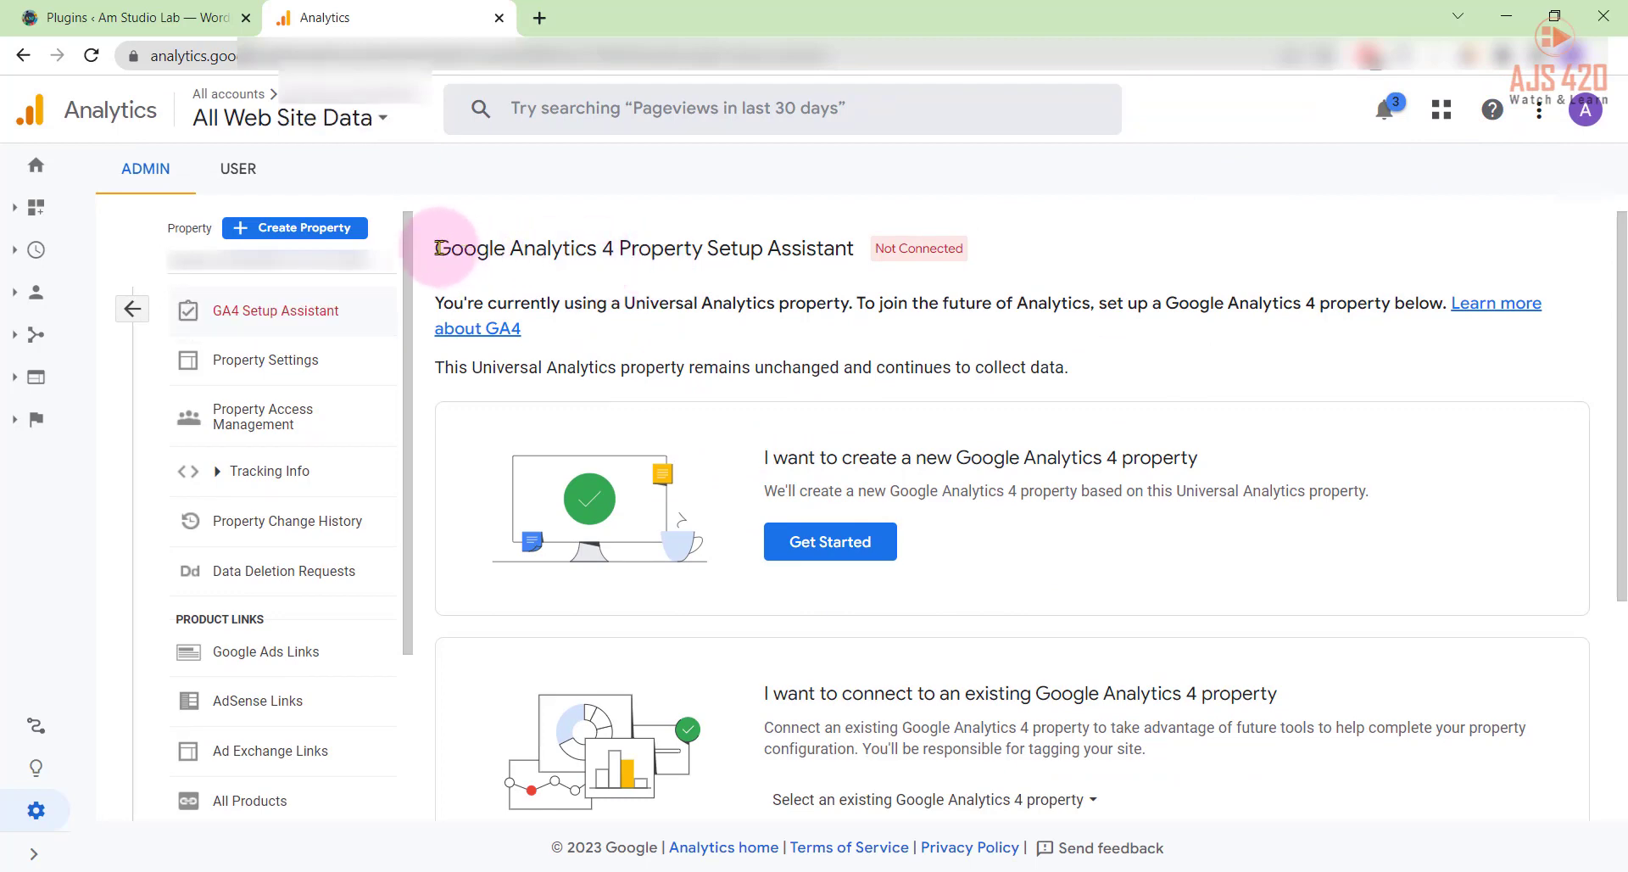
{"action": "left_click_drag", "start_coordinate": [436, 248], "coordinate": [847, 247]}
{"action": "left_click", "coordinate": [903, 249]}
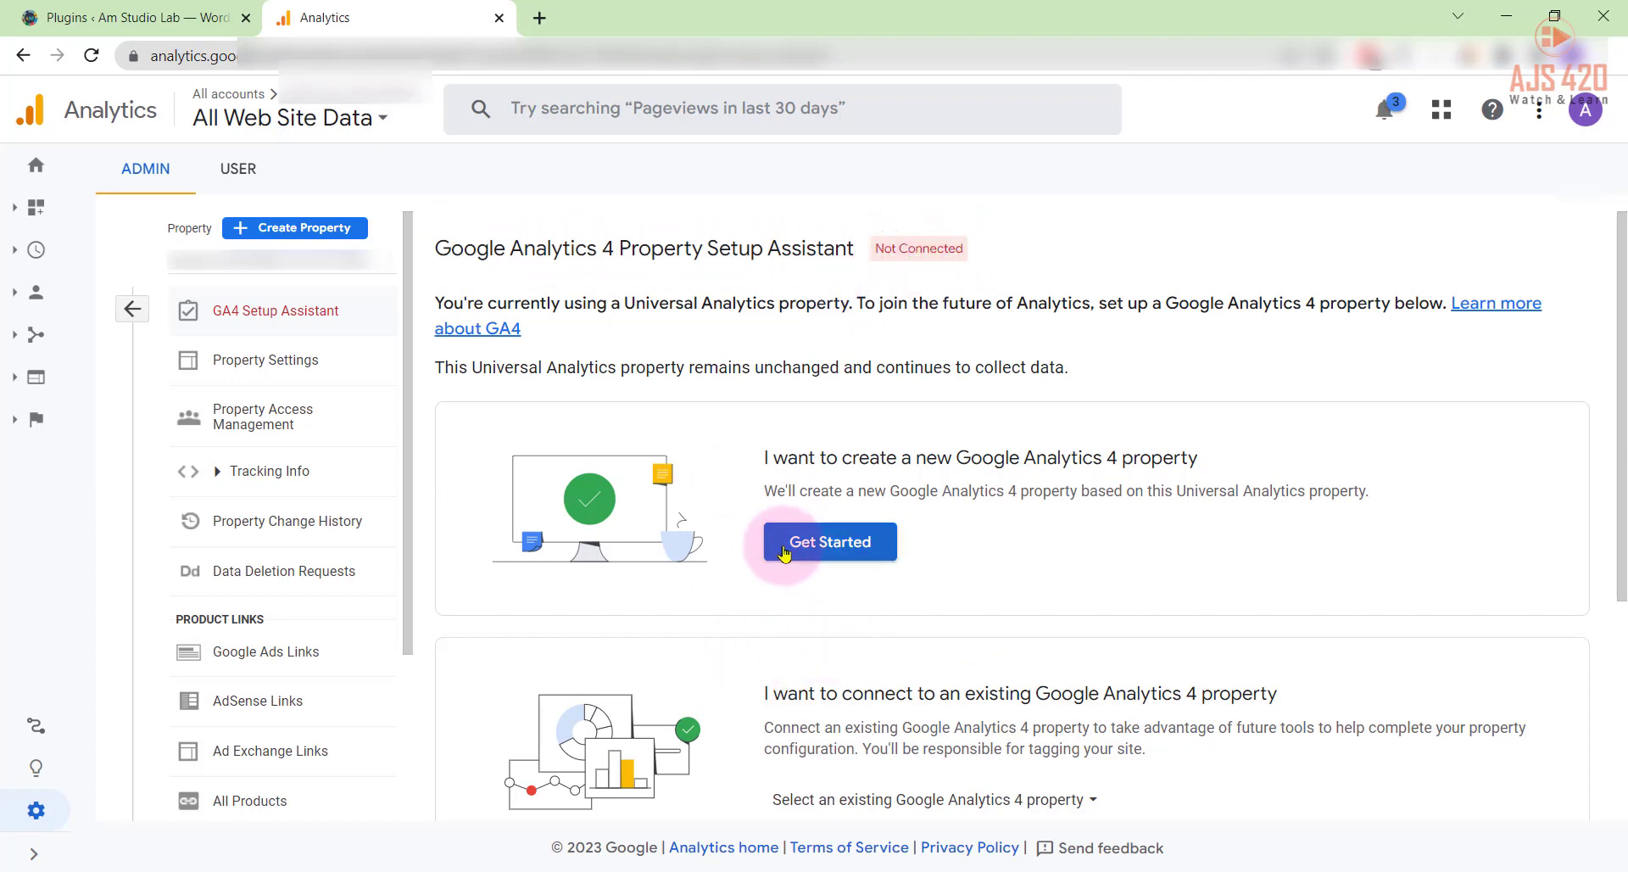
Create a new Google Analytics 4 property from the Universal Analytics property, using the Google tag found on the website.
{"action": "left_click", "coordinate": [836, 549]}
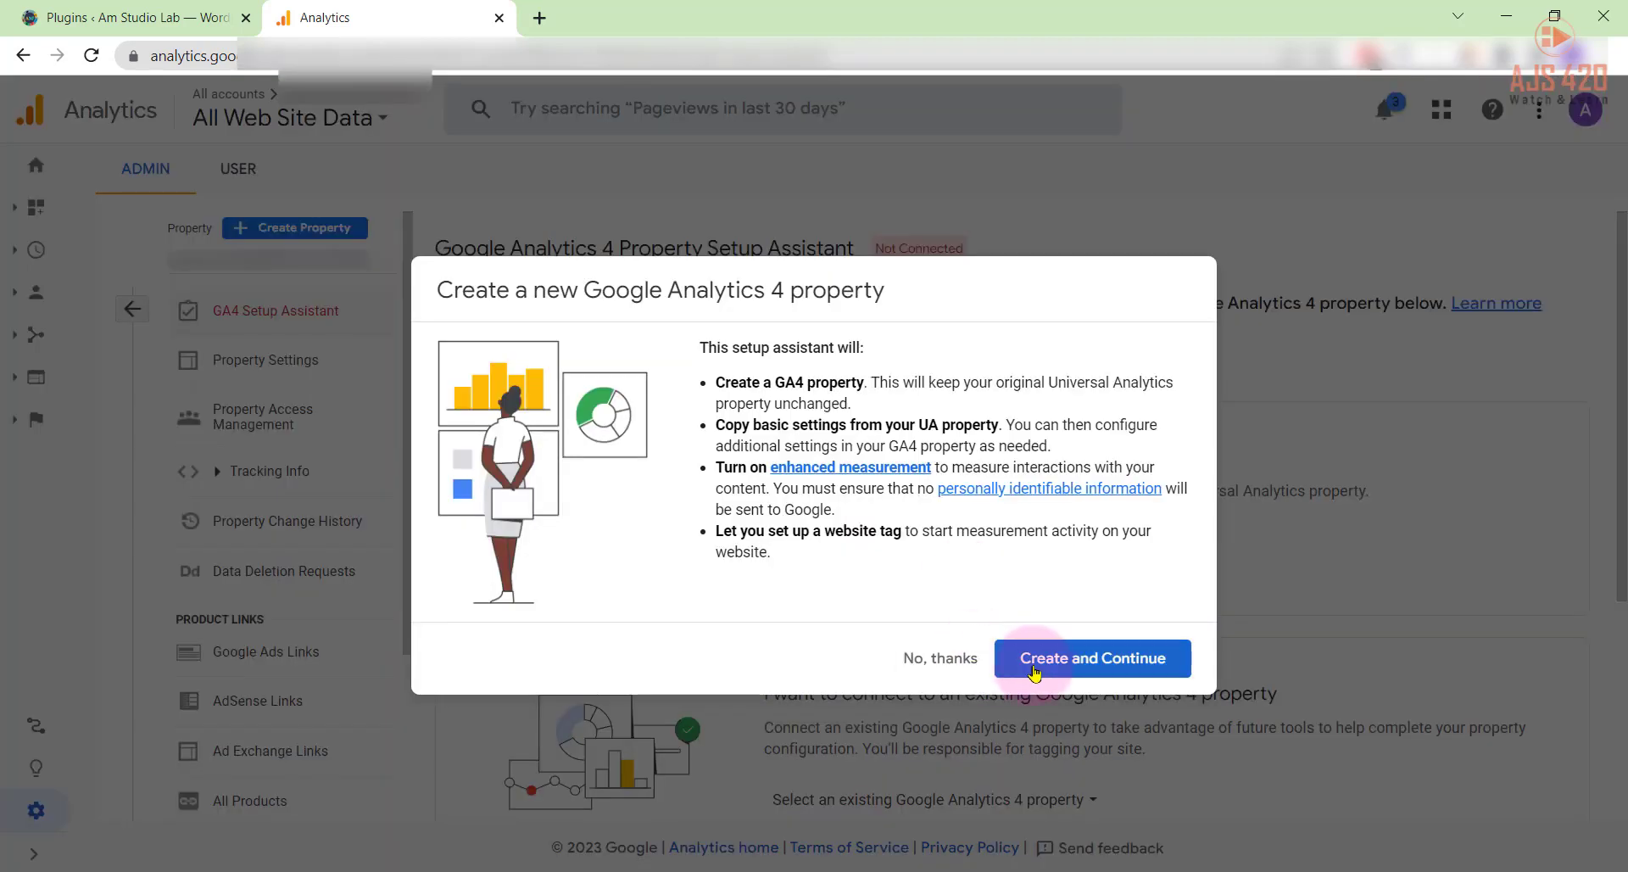
{"action": "left_click", "coordinate": [1100, 665]}
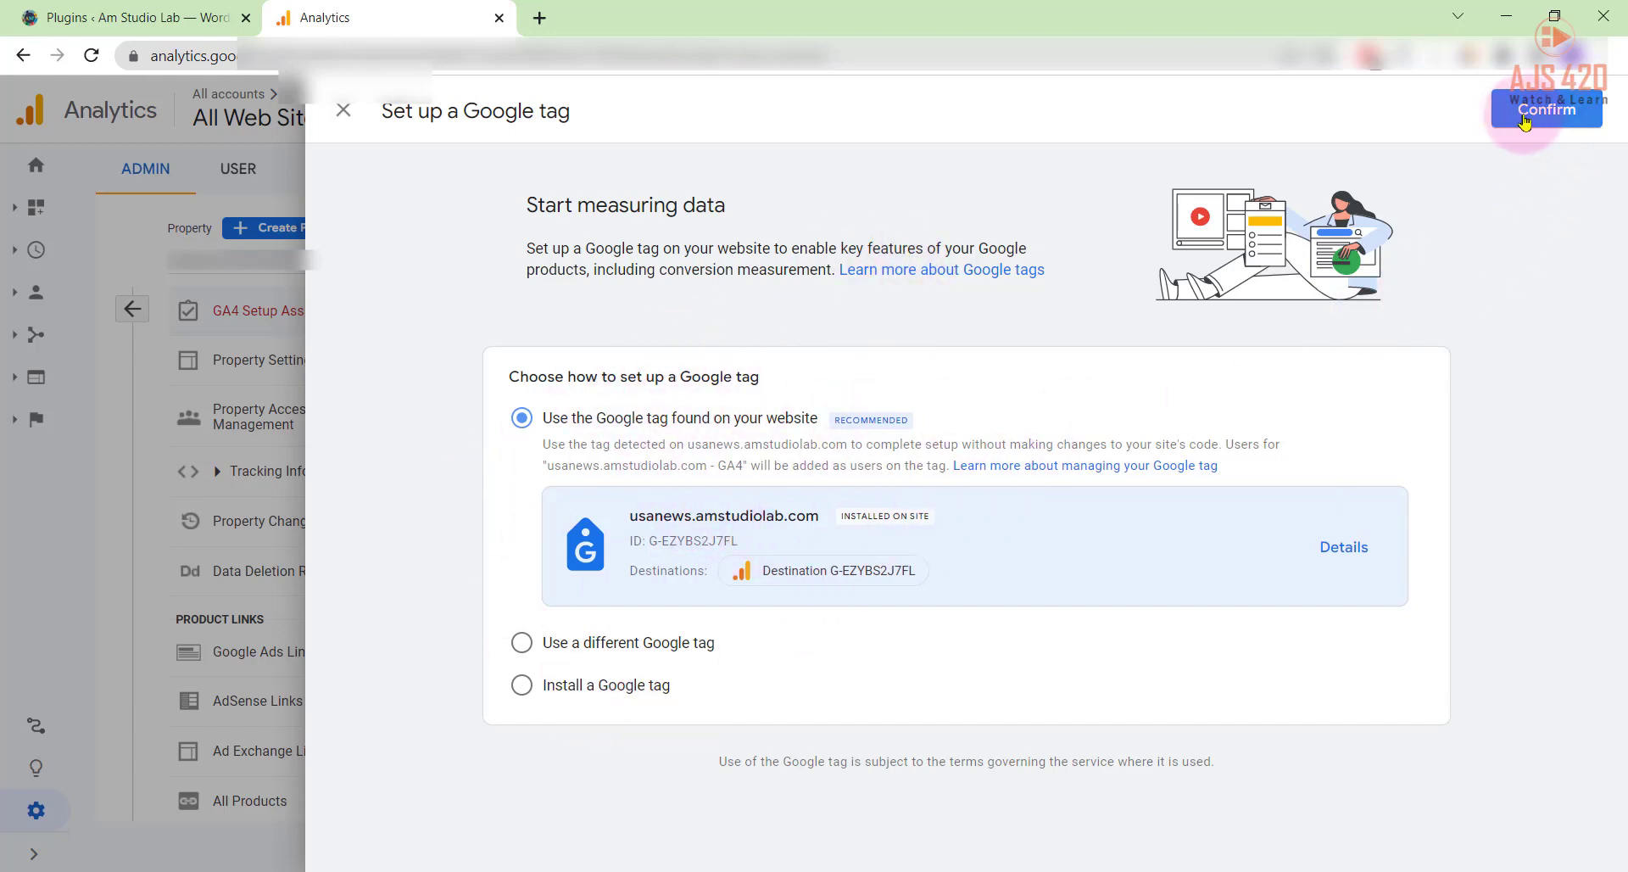
{"action": "left_click", "coordinate": [1549, 118]}
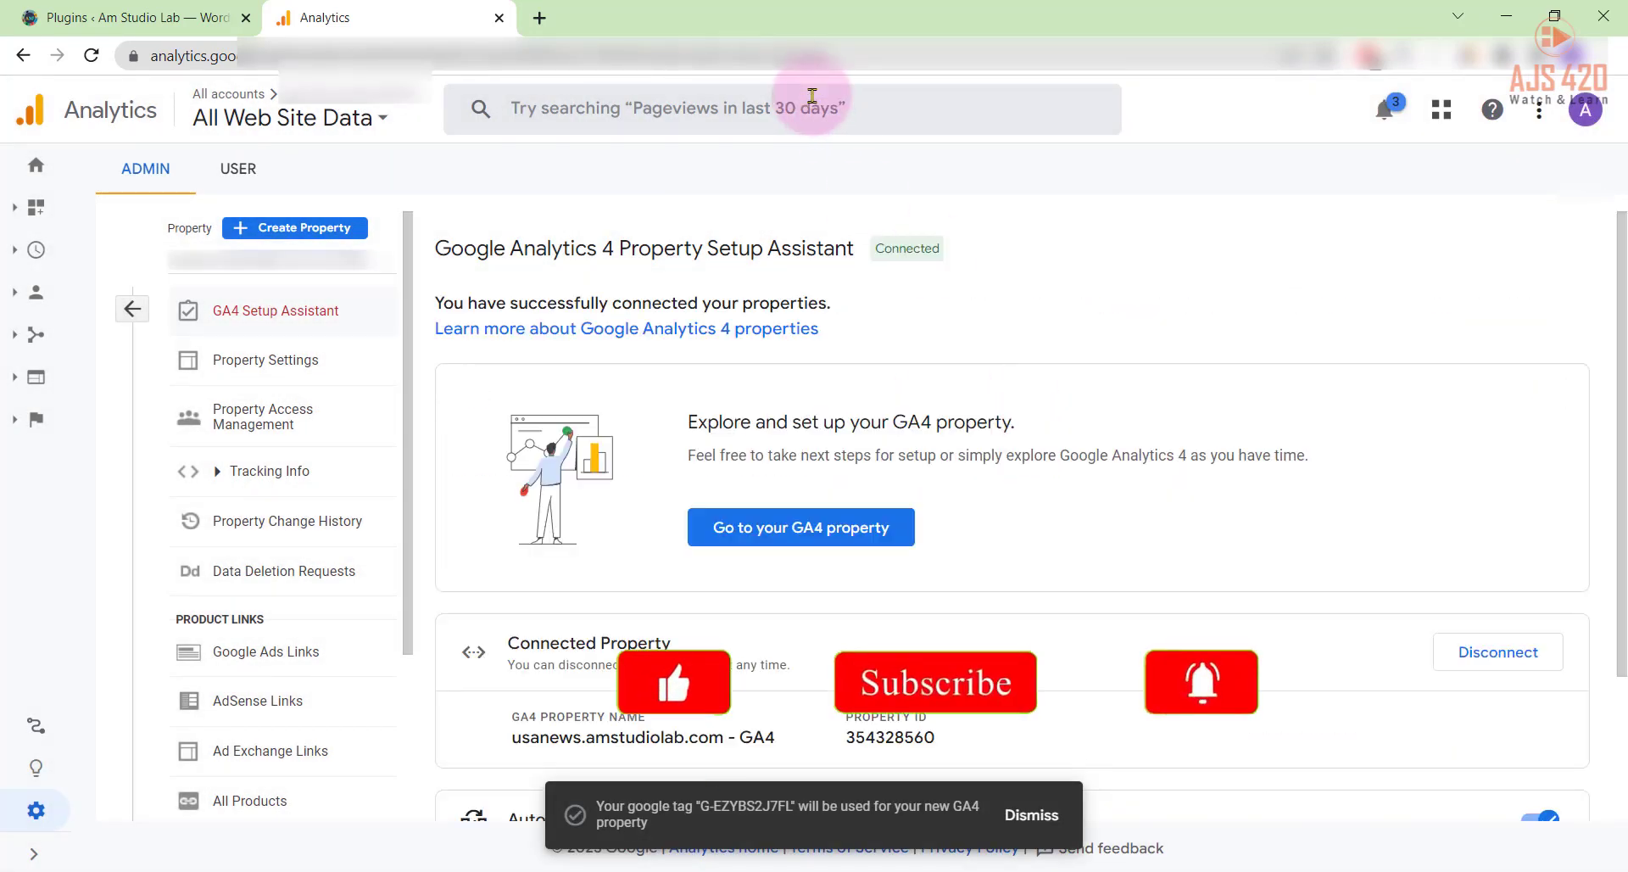
Open the newly connected GA4 property from the Universal Analytics property's GA4 Setup Assistant.
{"action": "left_click", "coordinate": [873, 249]}
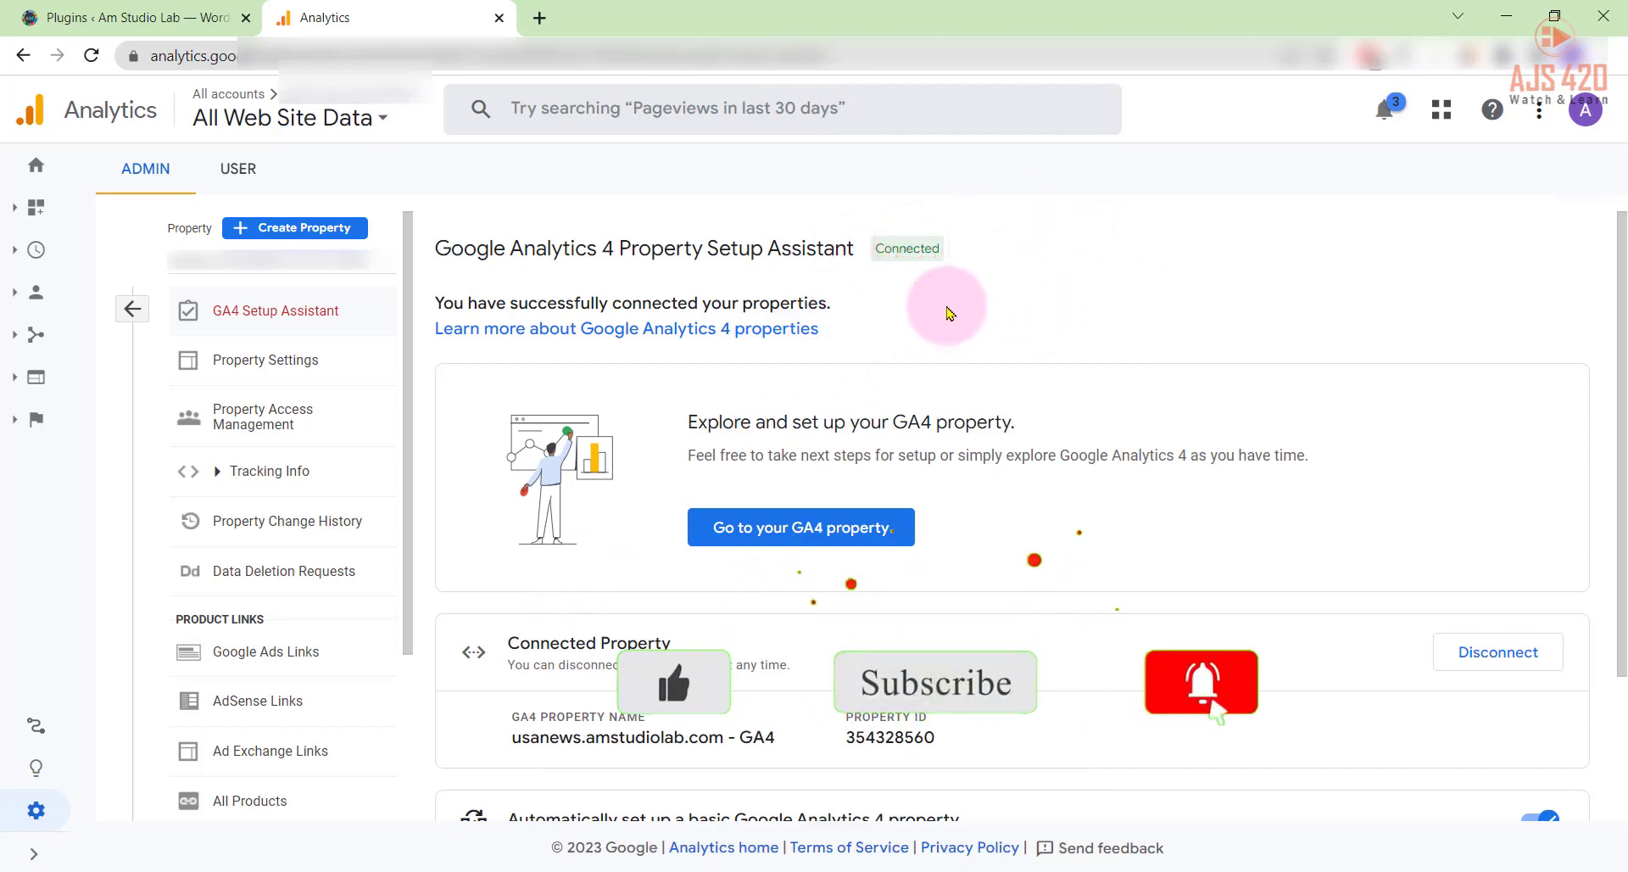
{"action": "left_click", "coordinate": [770, 551]}
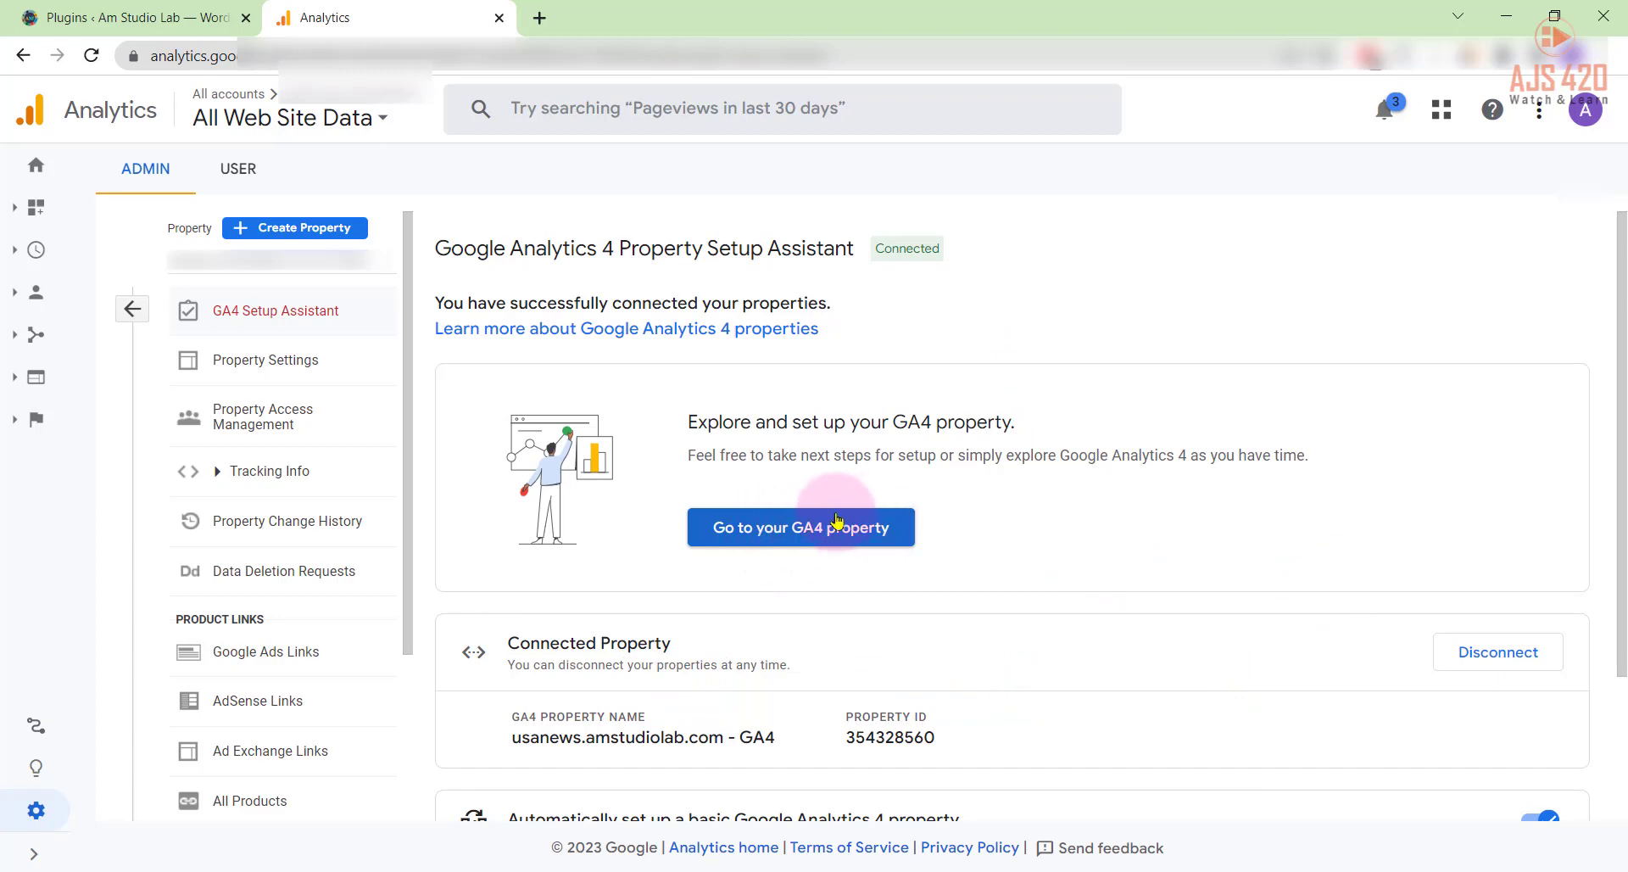
{"action": "left_click", "coordinate": [803, 532]}
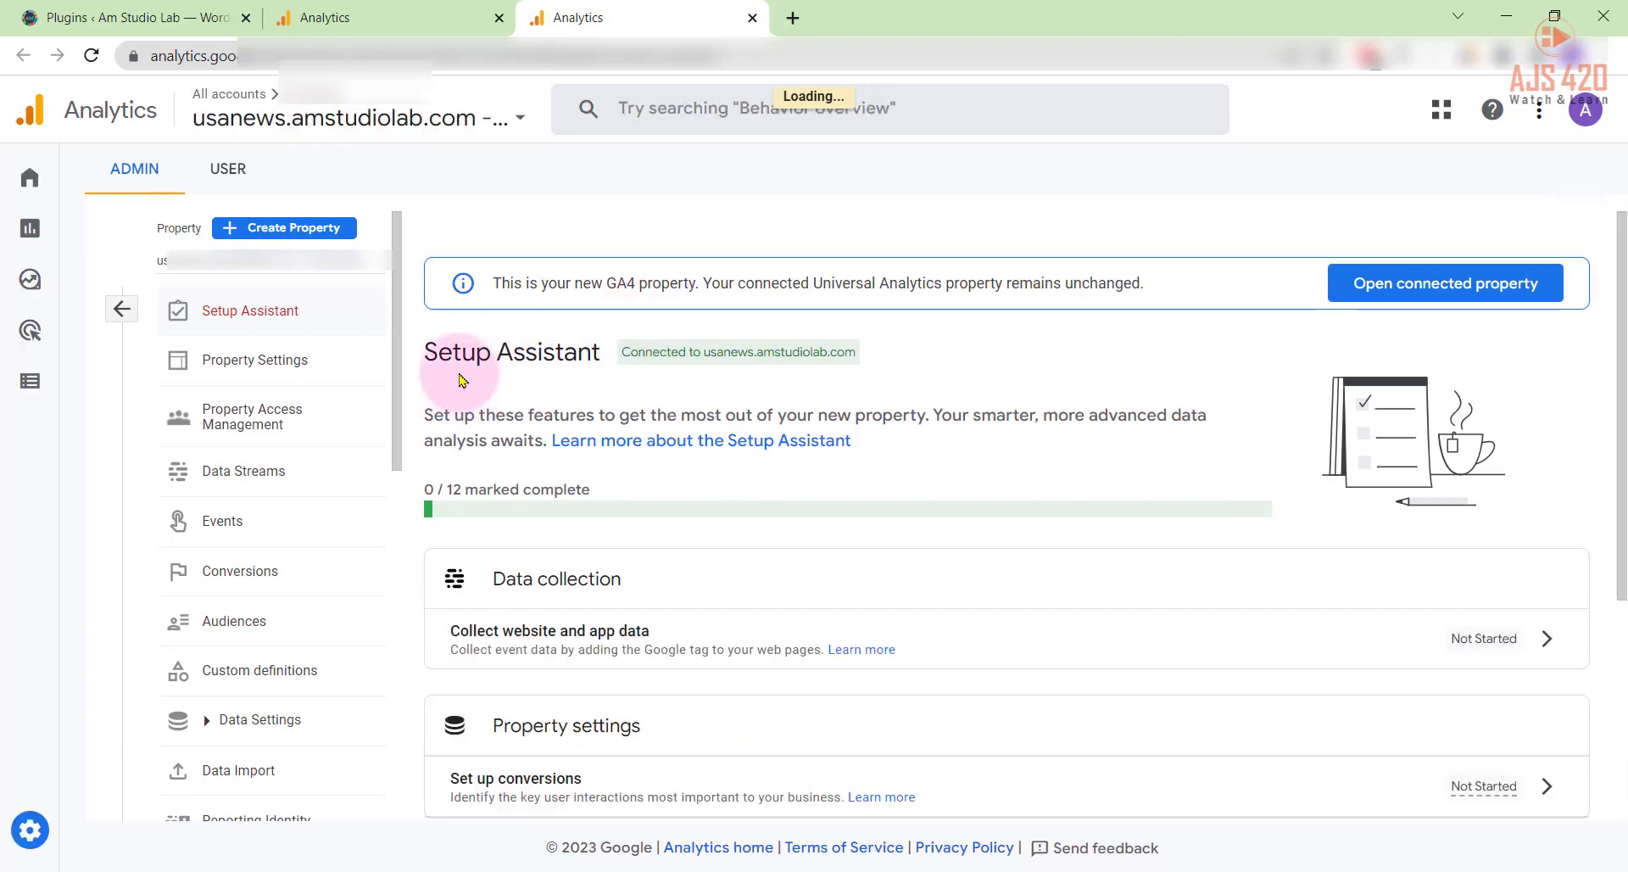
Review the Setup Assistant's progress and mark "Collect website and app data" under Data collection as complete.
{"action": "left_click_drag", "start_coordinate": [409, 351], "coordinate": [651, 348]}
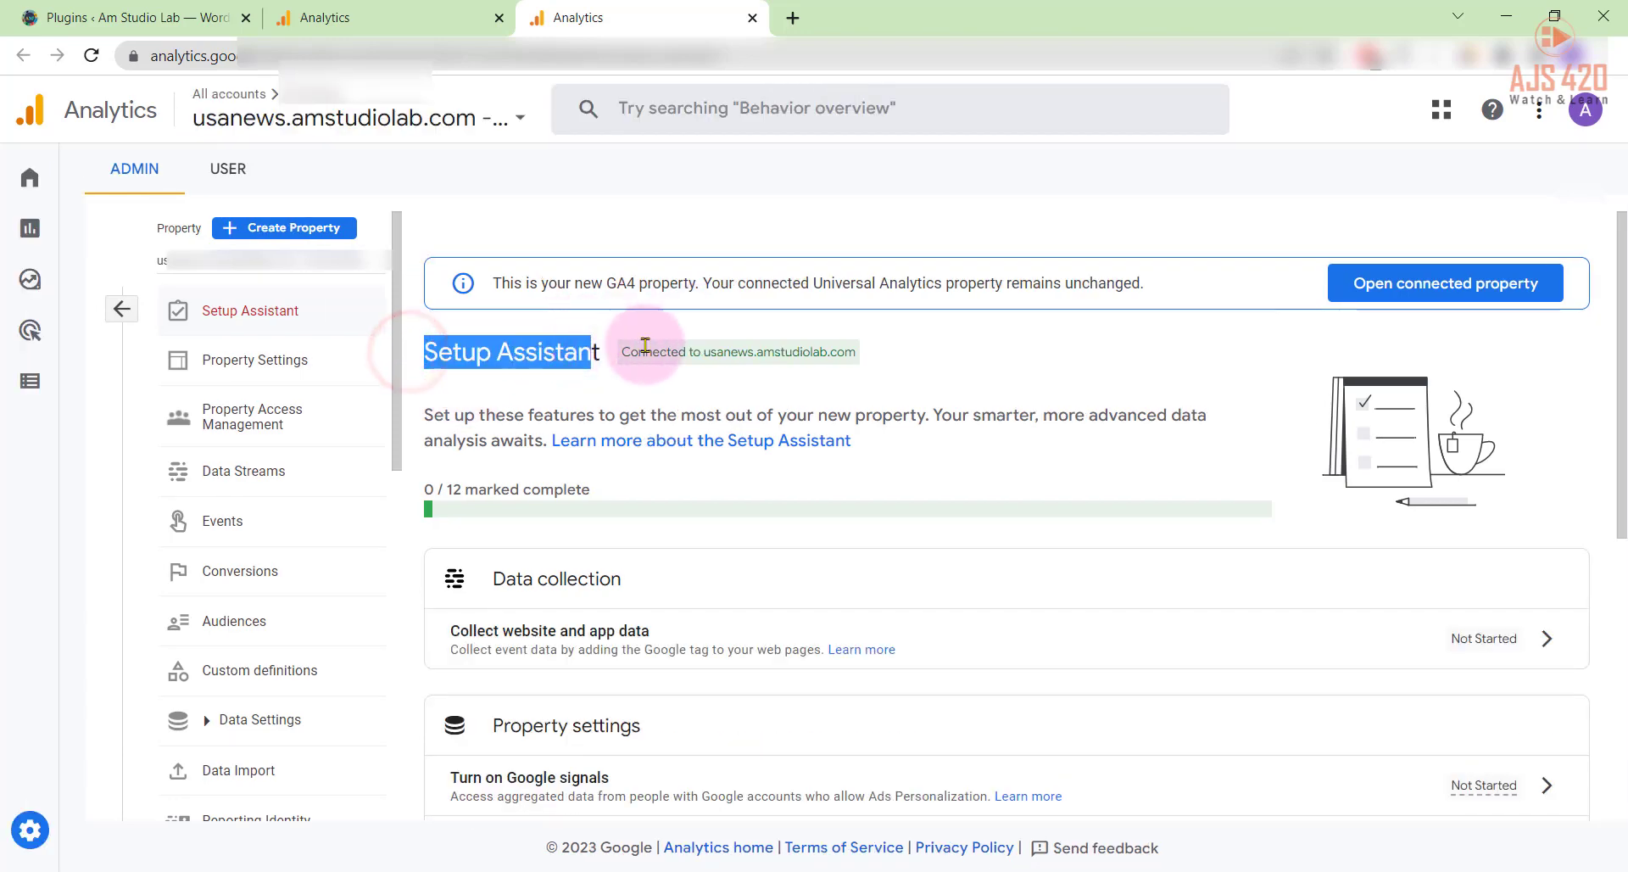
{"action": "left_click", "coordinate": [574, 356]}
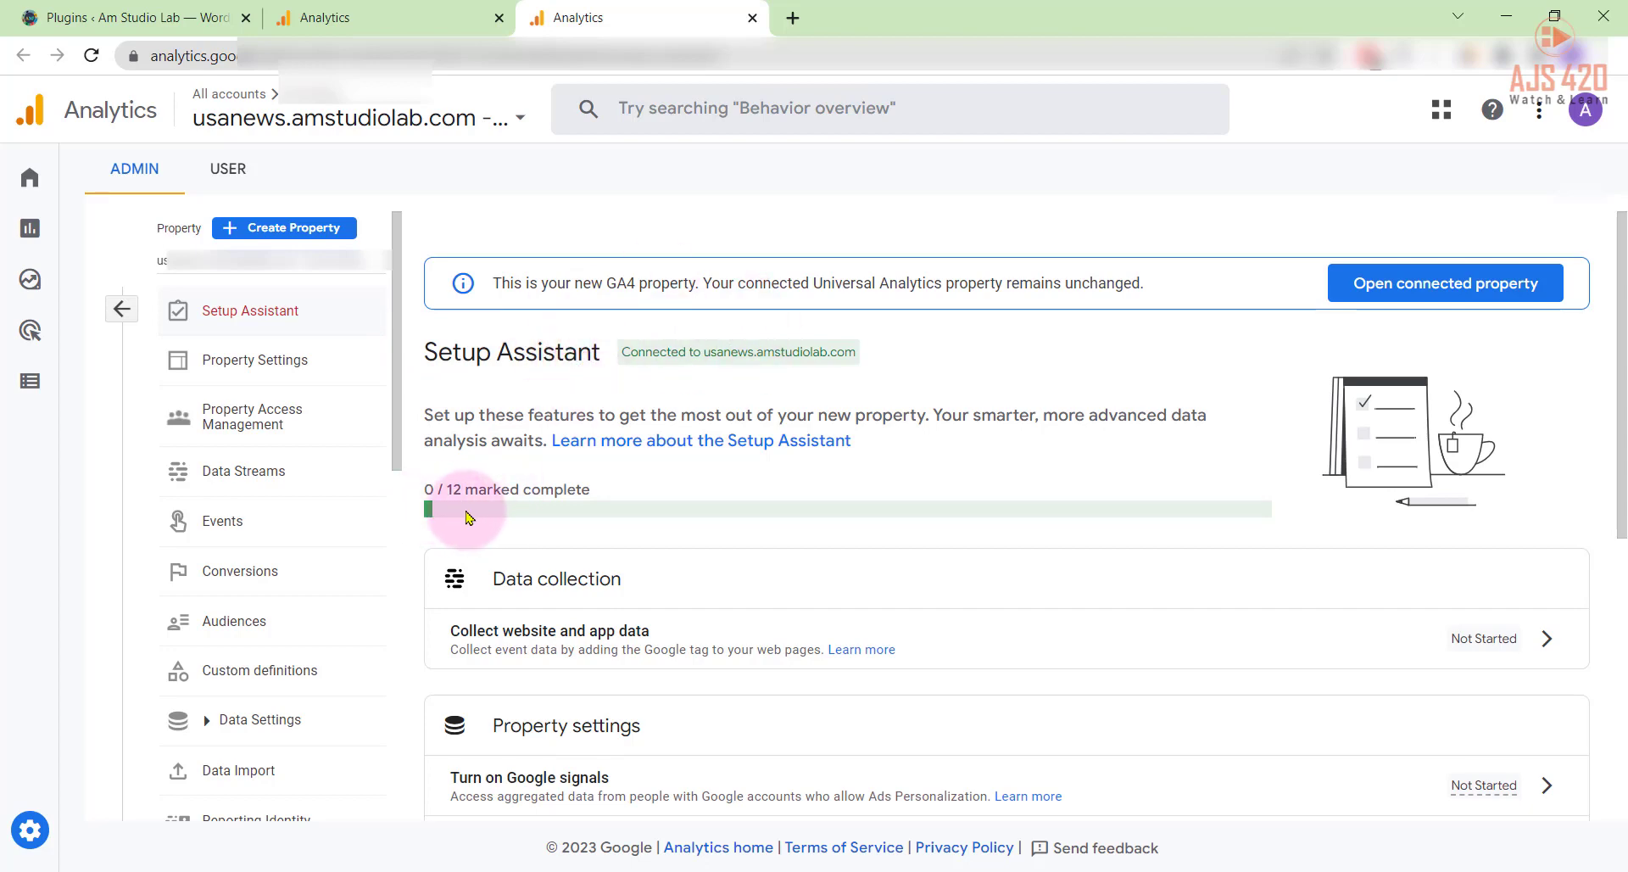
{"action": "left_click", "coordinate": [427, 495]}
{"action": "left_click", "coordinate": [428, 493]}
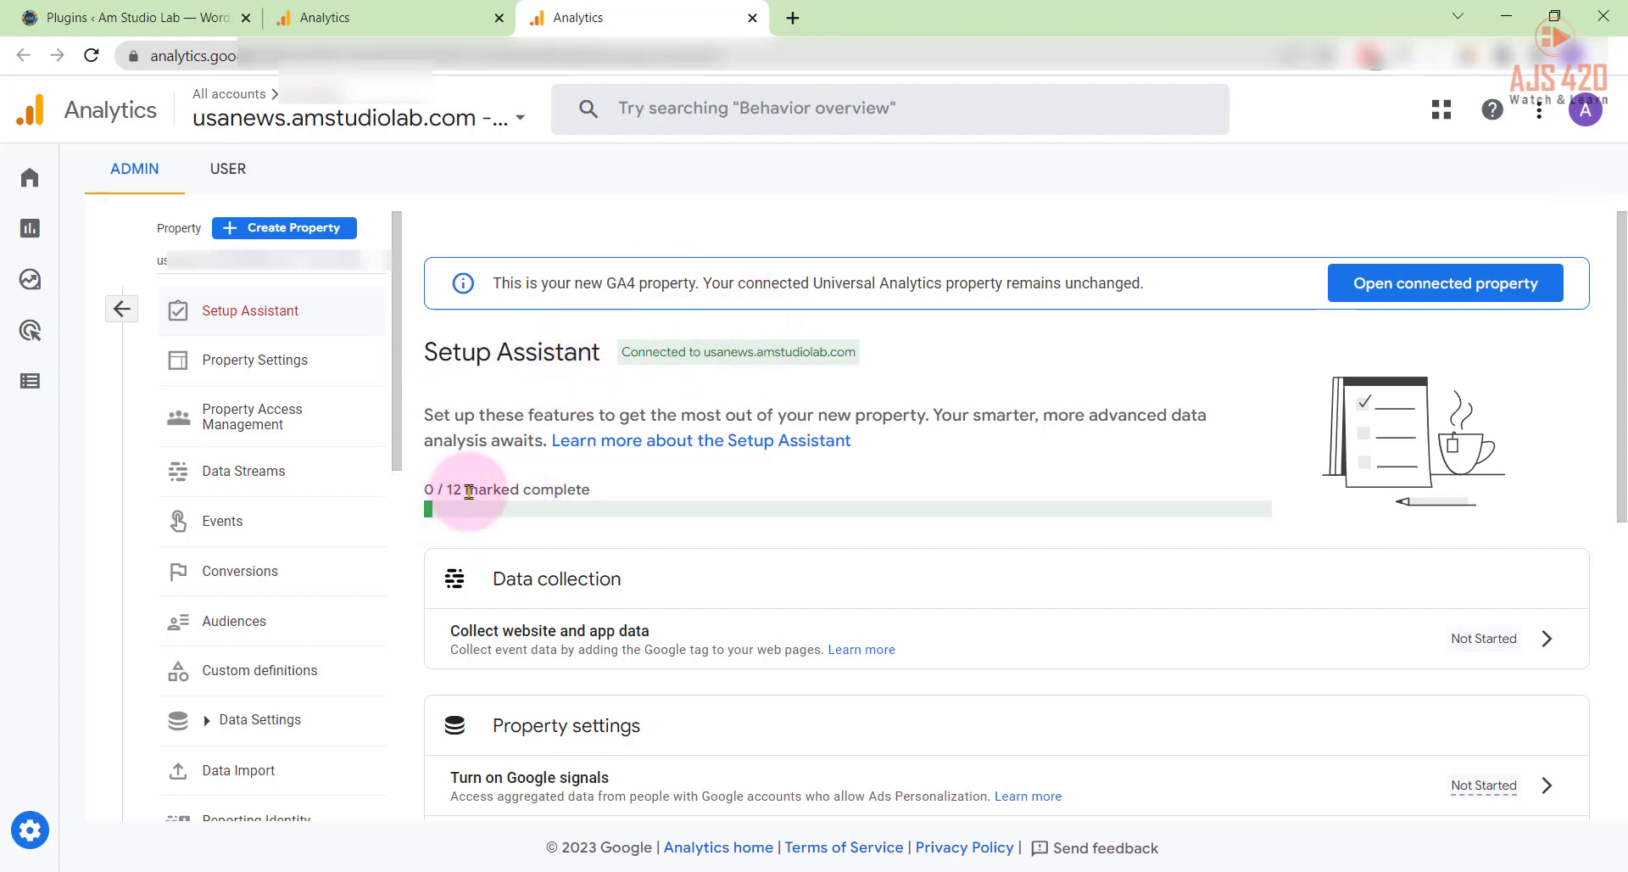
{"action": "left_click_drag", "start_coordinate": [463, 490], "coordinate": [424, 494]}
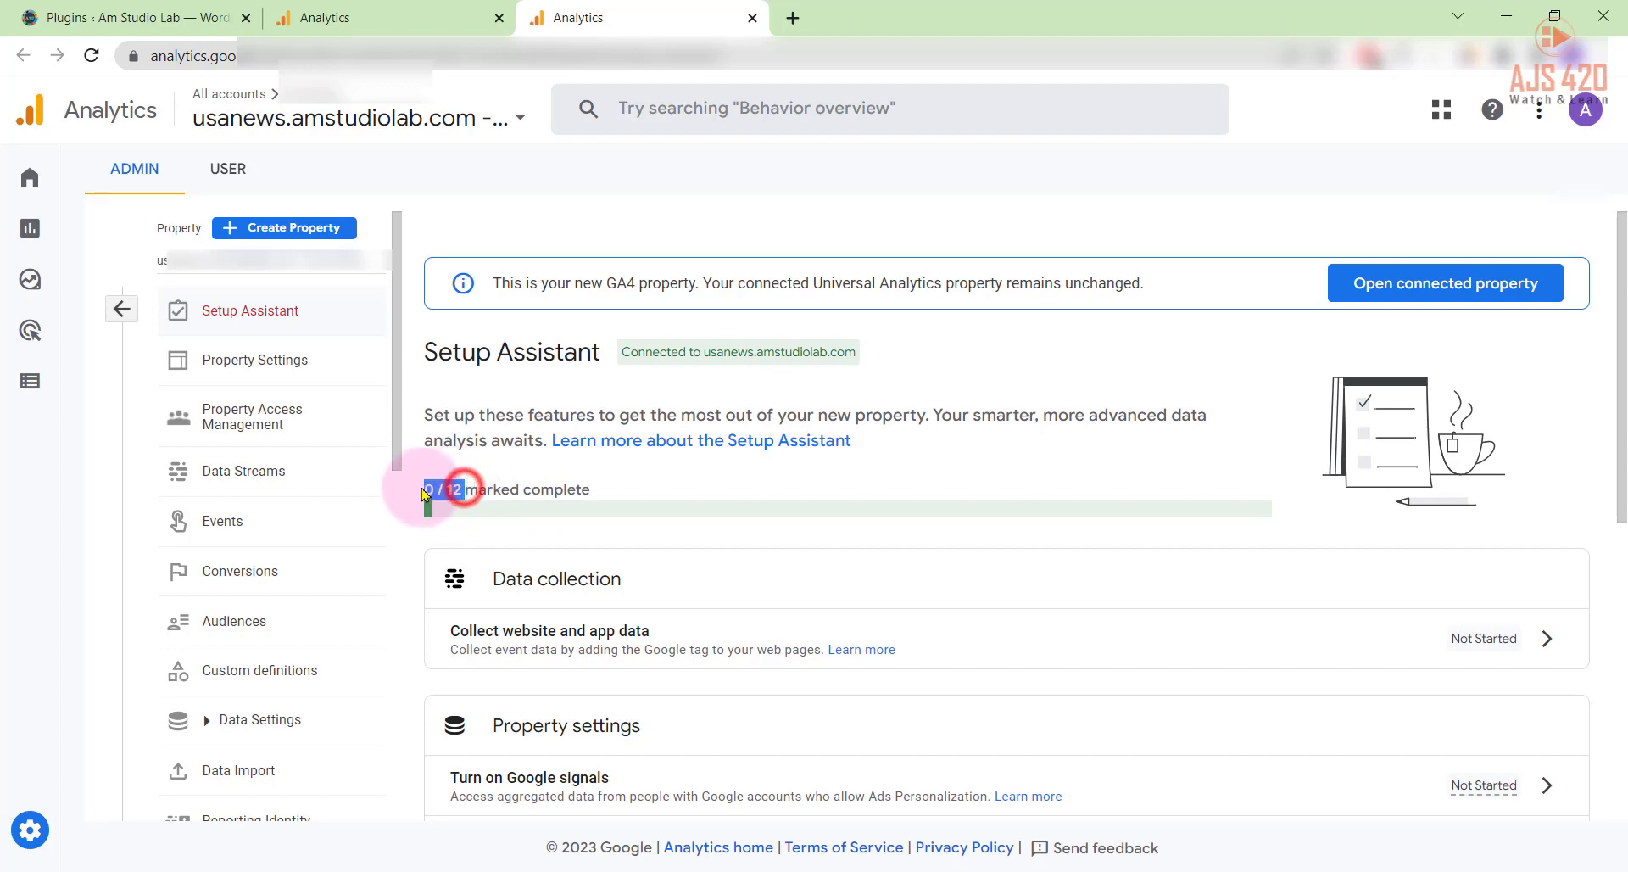
{"action": "left_click", "coordinate": [474, 496]}
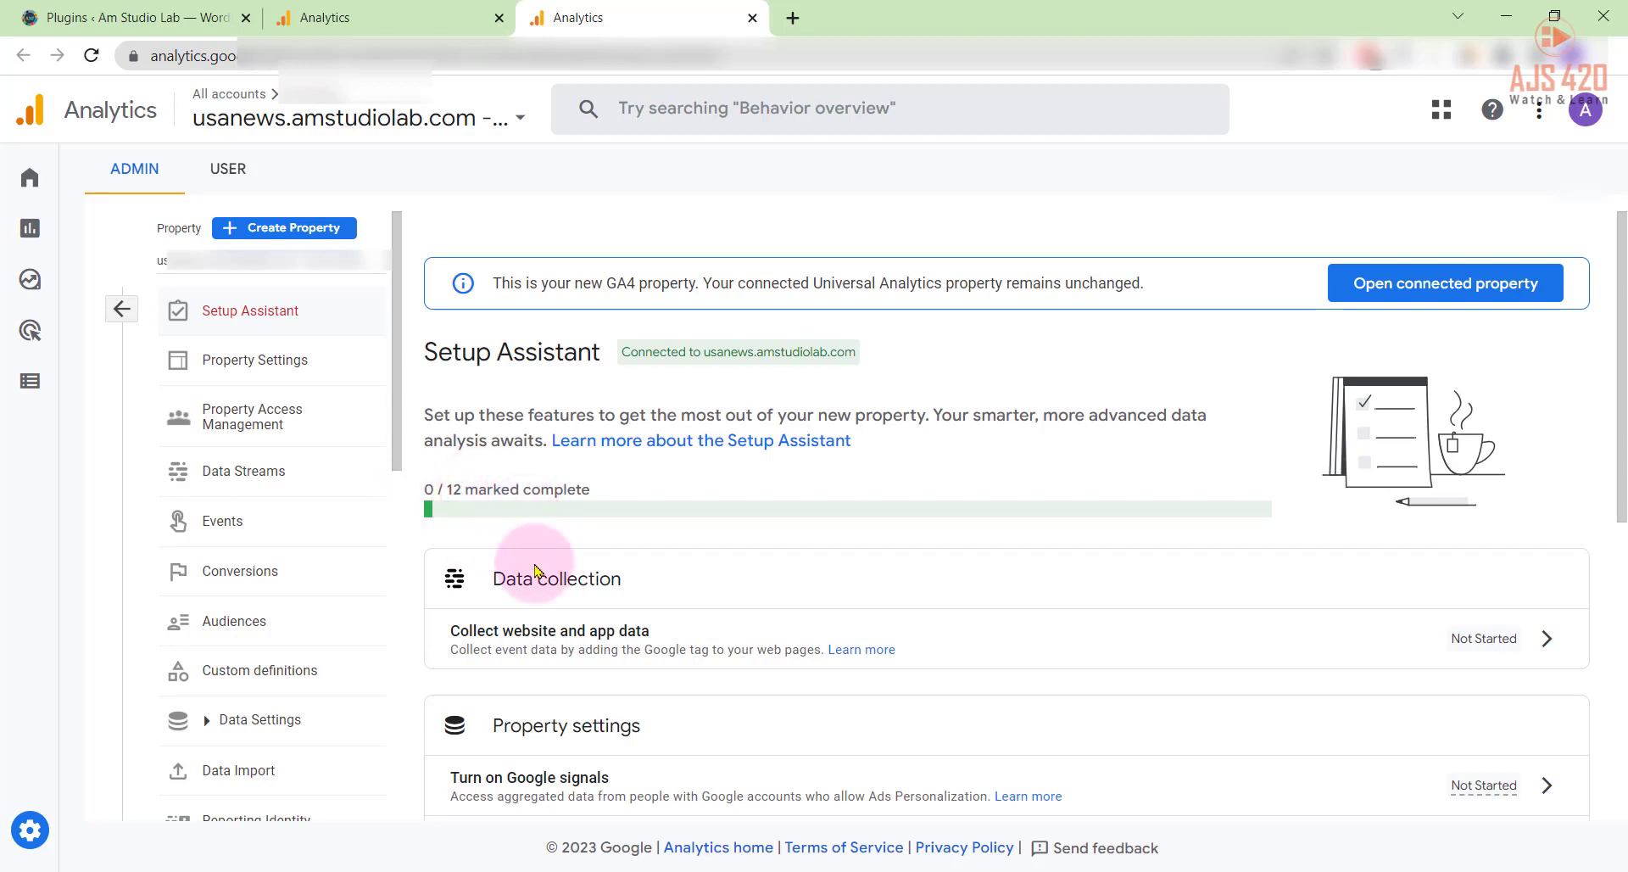
{"action": "left_click_drag", "start_coordinate": [492, 579], "coordinate": [623, 580]}
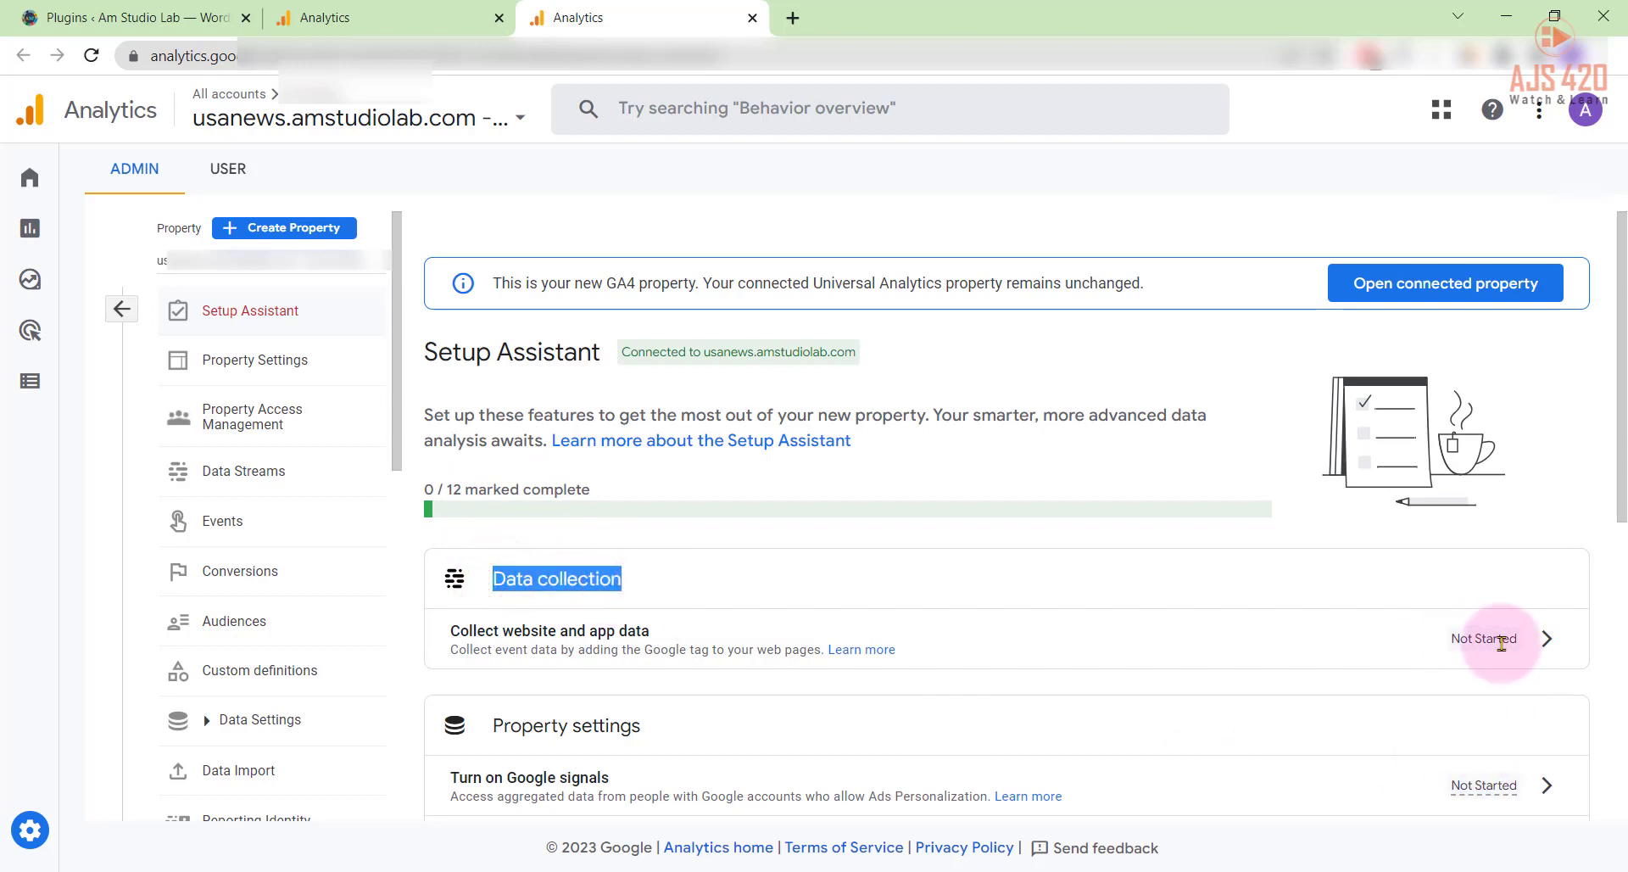
{"action": "left_click", "coordinate": [1554, 644]}
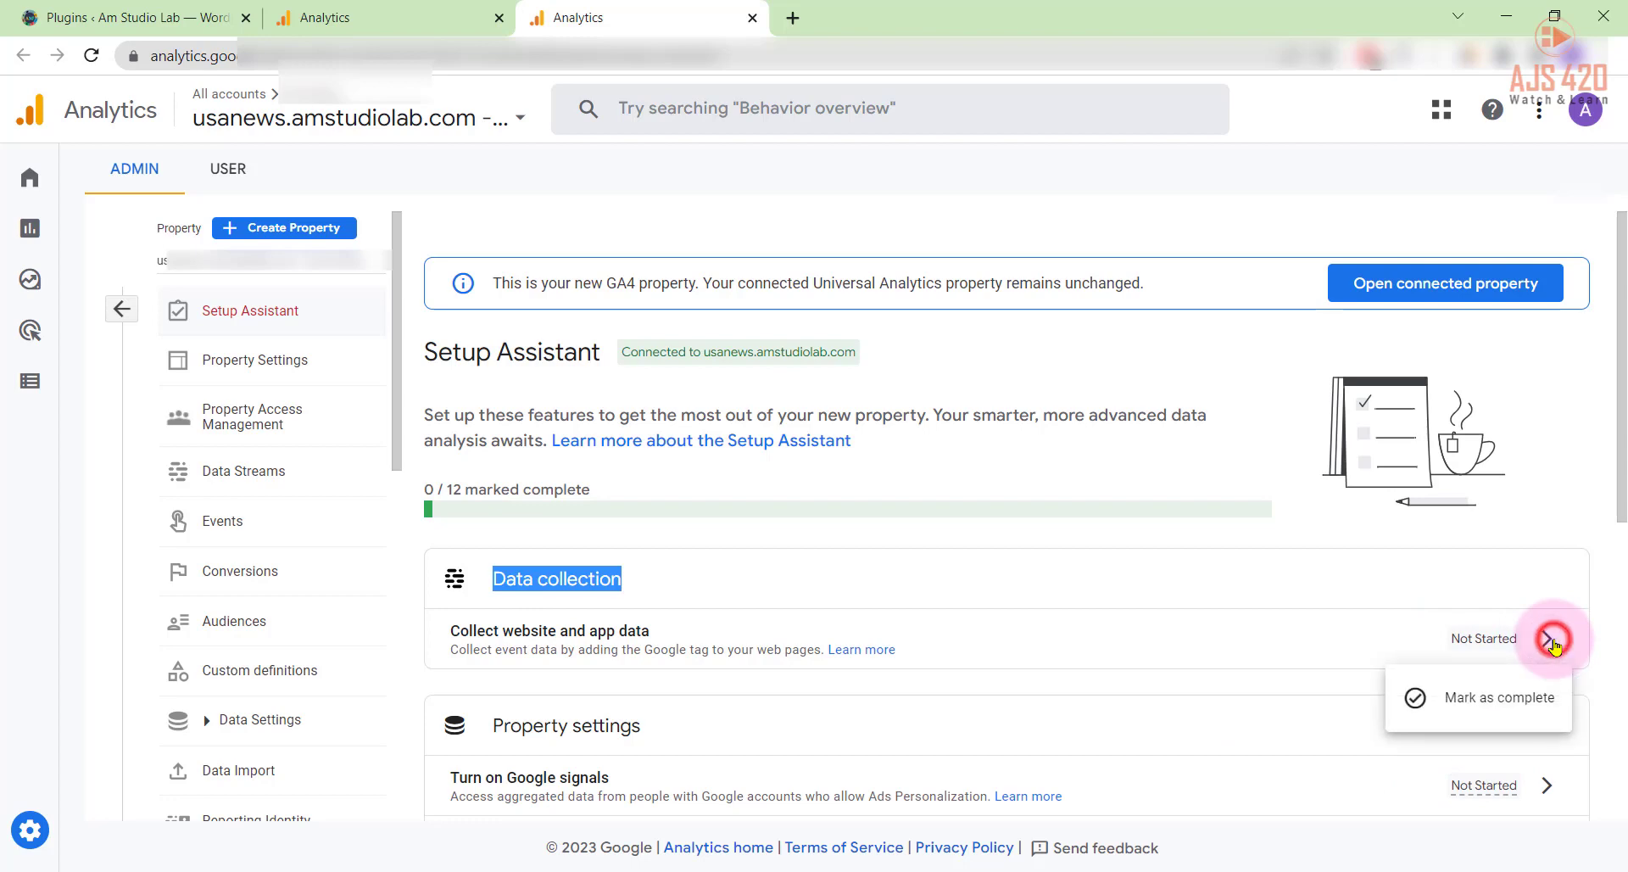
{"action": "left_click", "coordinate": [1521, 701]}
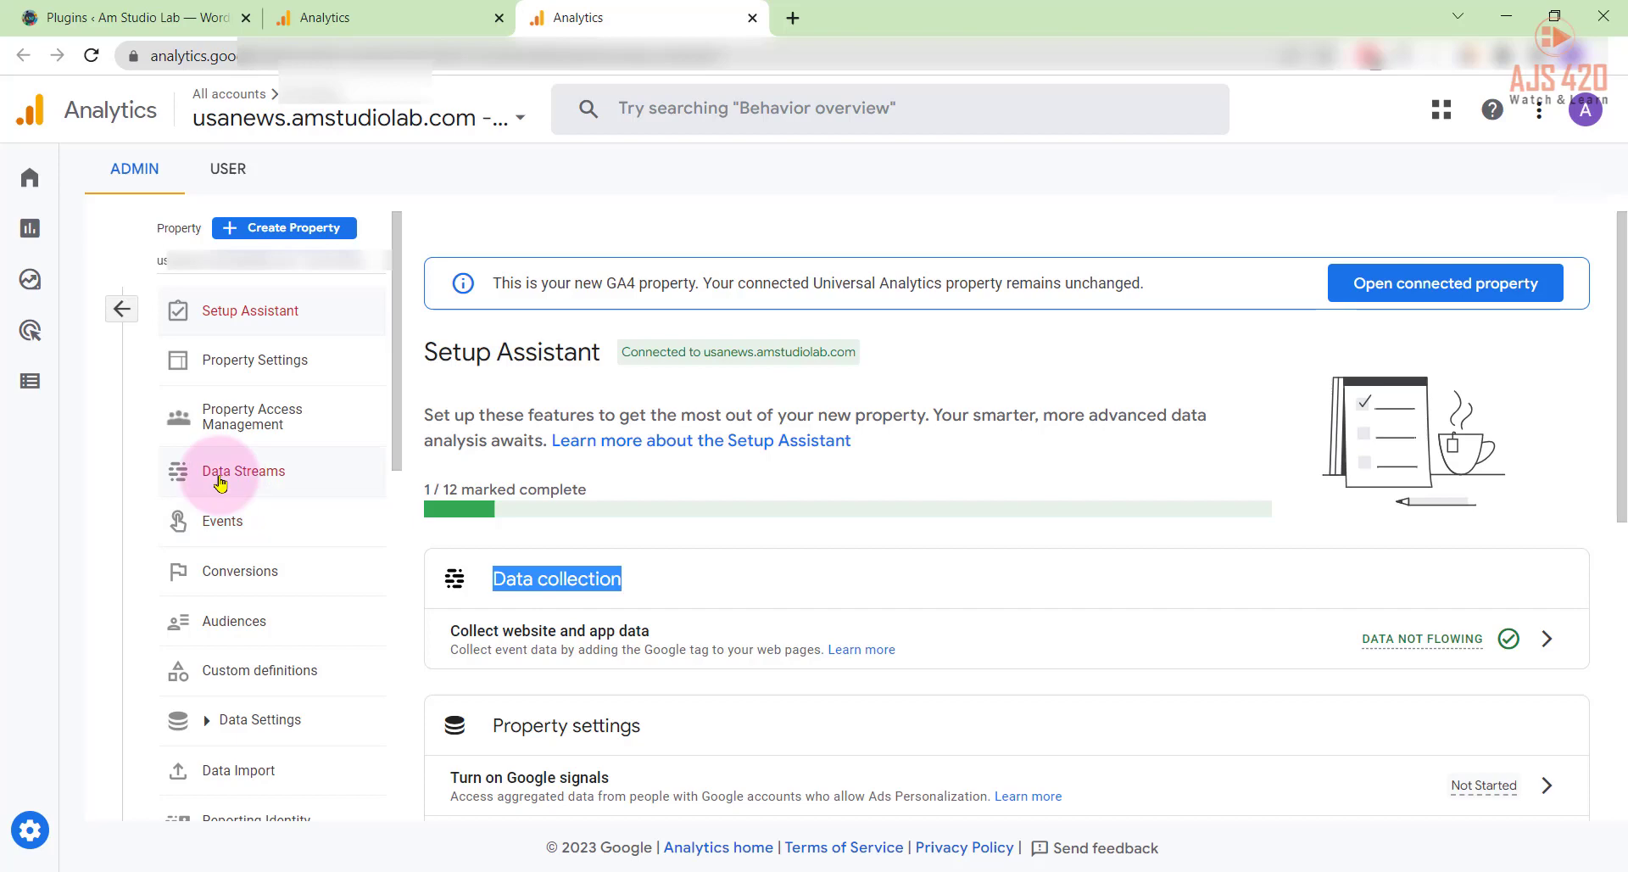
Open the GA4 web data stream's details and view its Google tag installation instructions.
{"action": "left_click", "coordinate": [269, 480]}
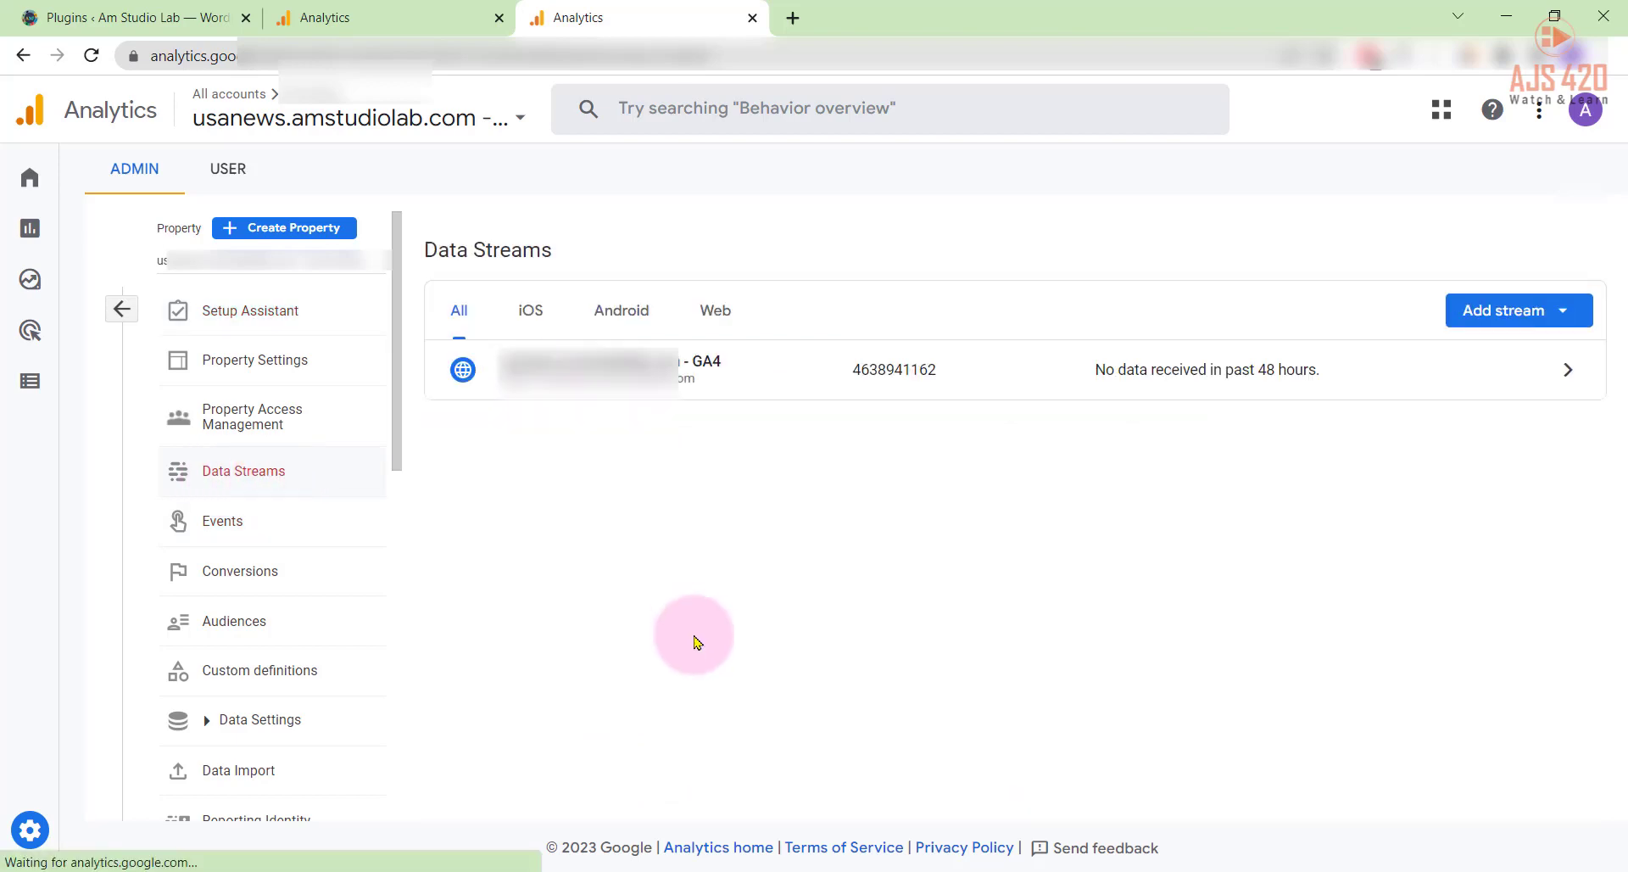
{"action": "left_click", "coordinate": [1569, 379]}
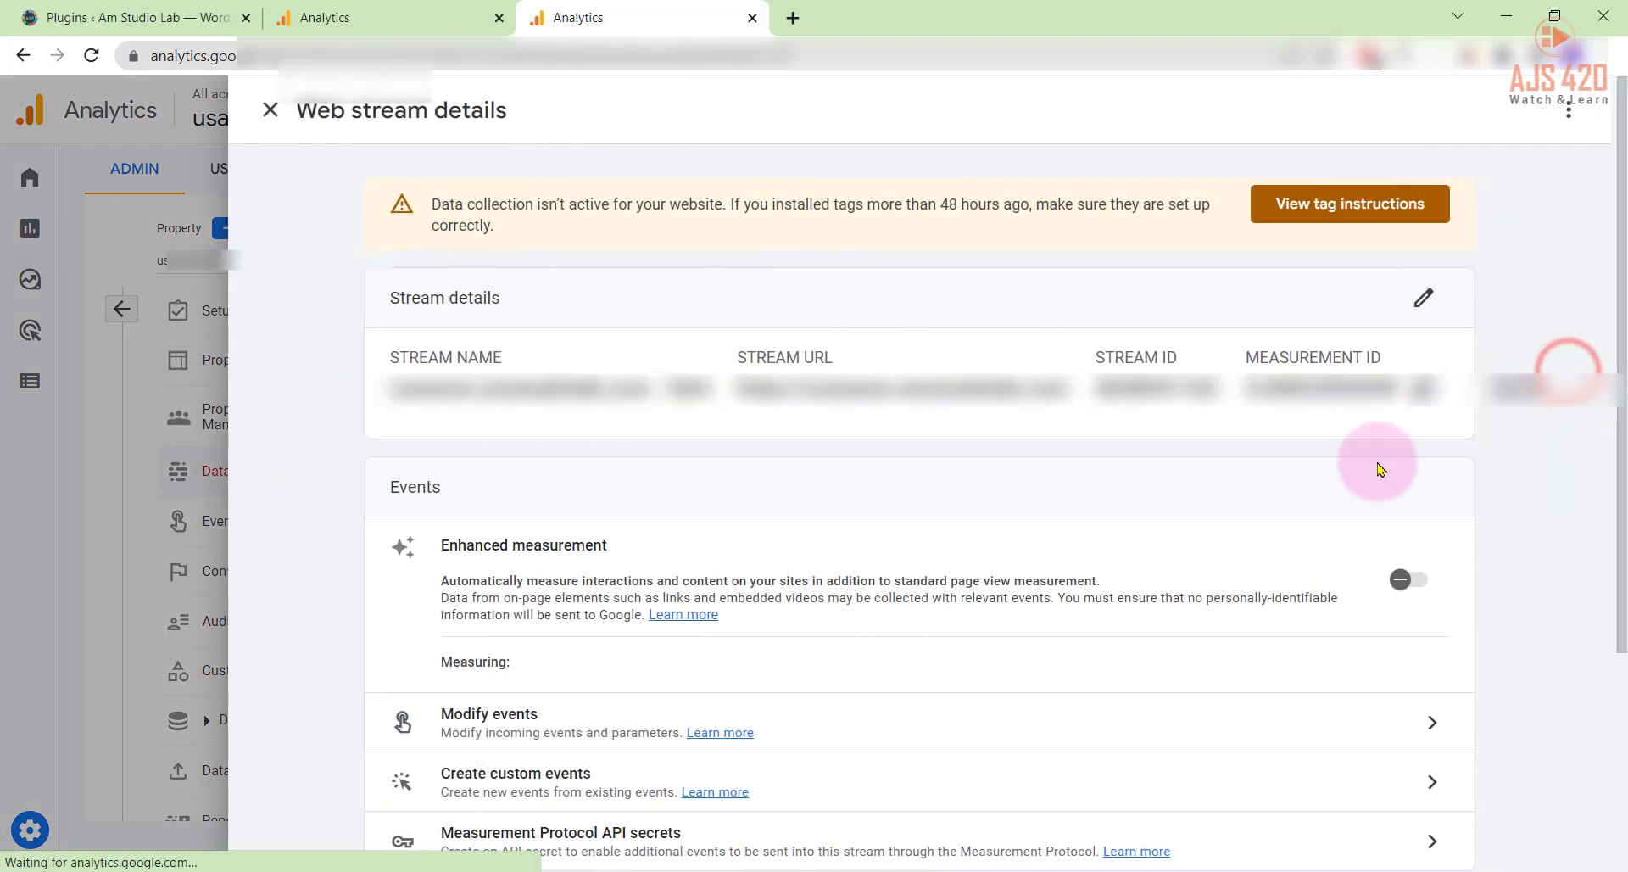
{"action": "left_click_drag", "start_coordinate": [439, 202], "coordinate": [716, 210]}
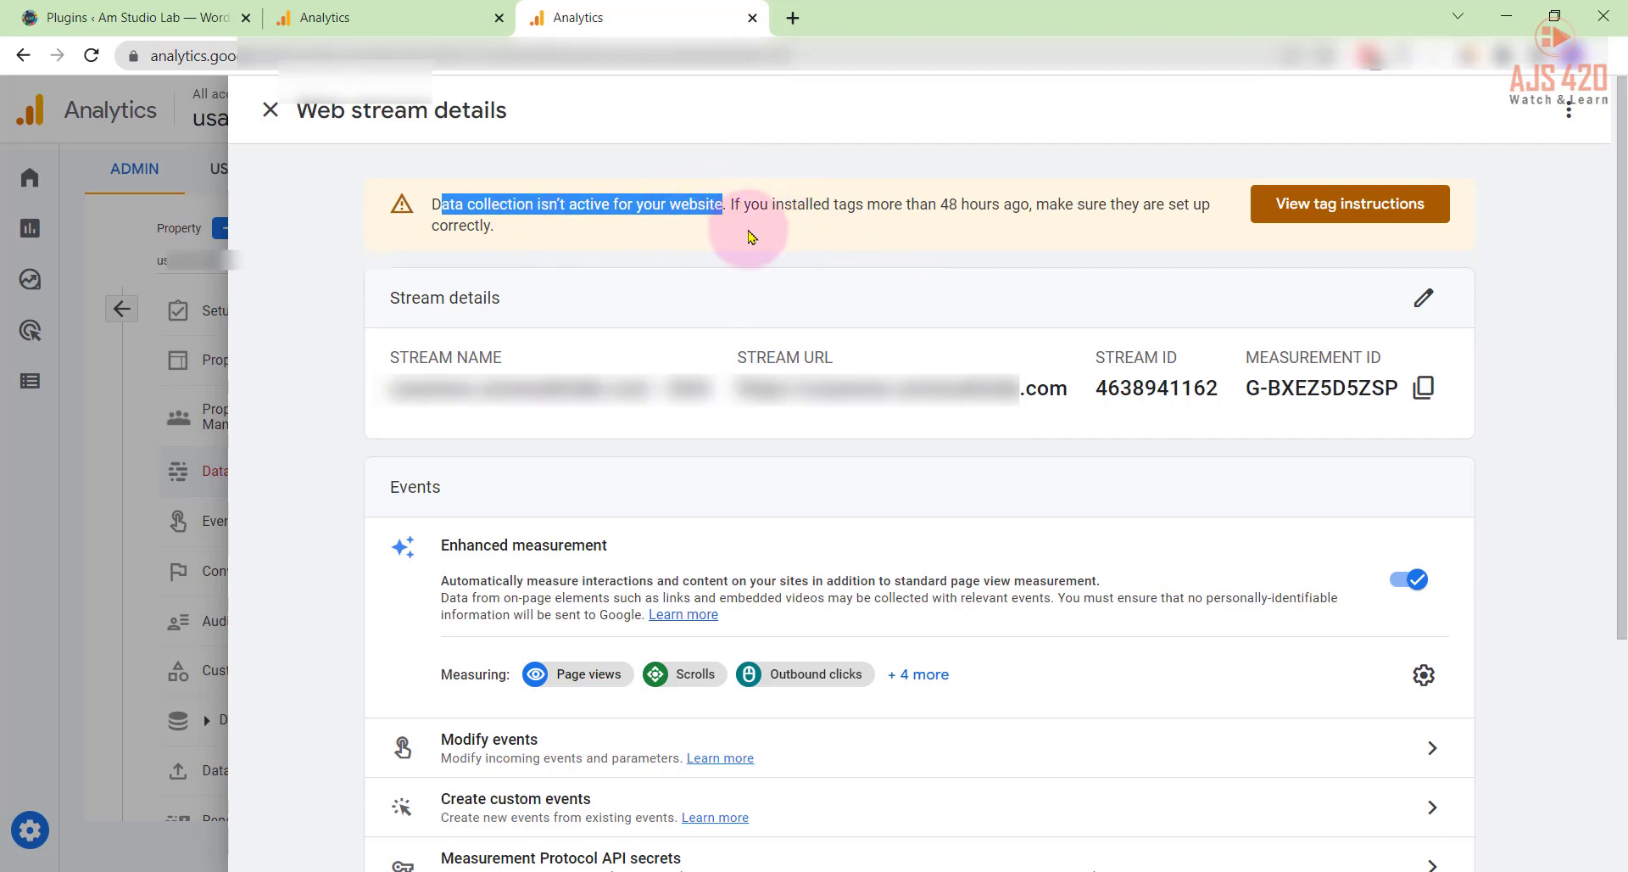
{"action": "left_click", "coordinate": [1370, 206]}
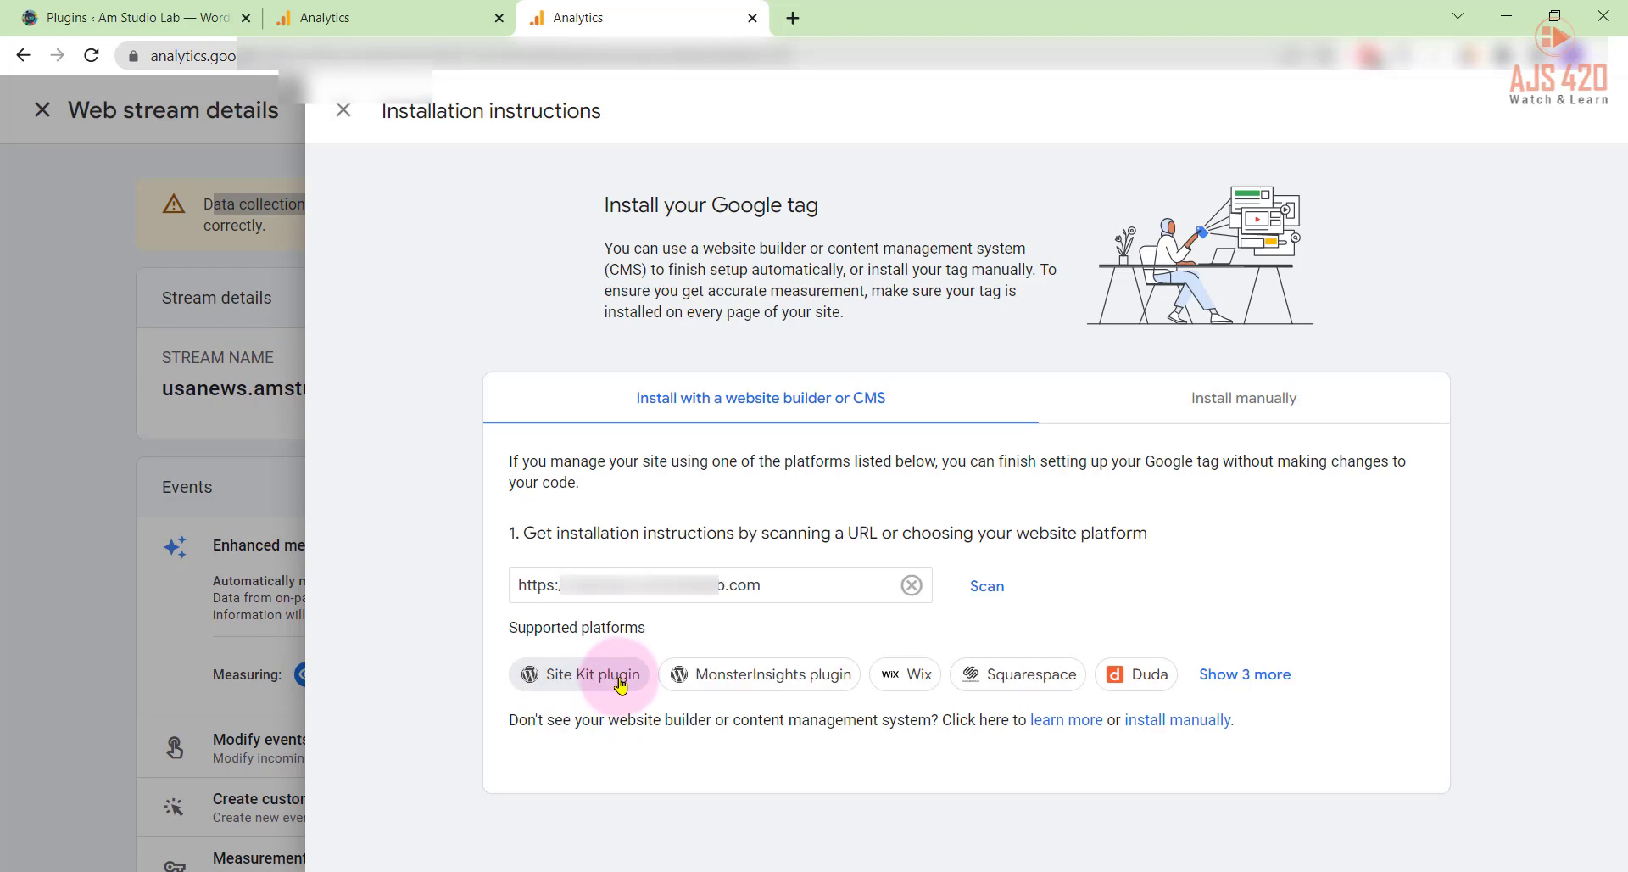
Show the Site Kit plugin instructions, copy the Google tag ID and read through the WordPress setup steps.
{"action": "left_click", "coordinate": [590, 674]}
{"action": "scroll", "coordinate": [593, 551], "scroll_direction": "down", "scroll_amount": 2}
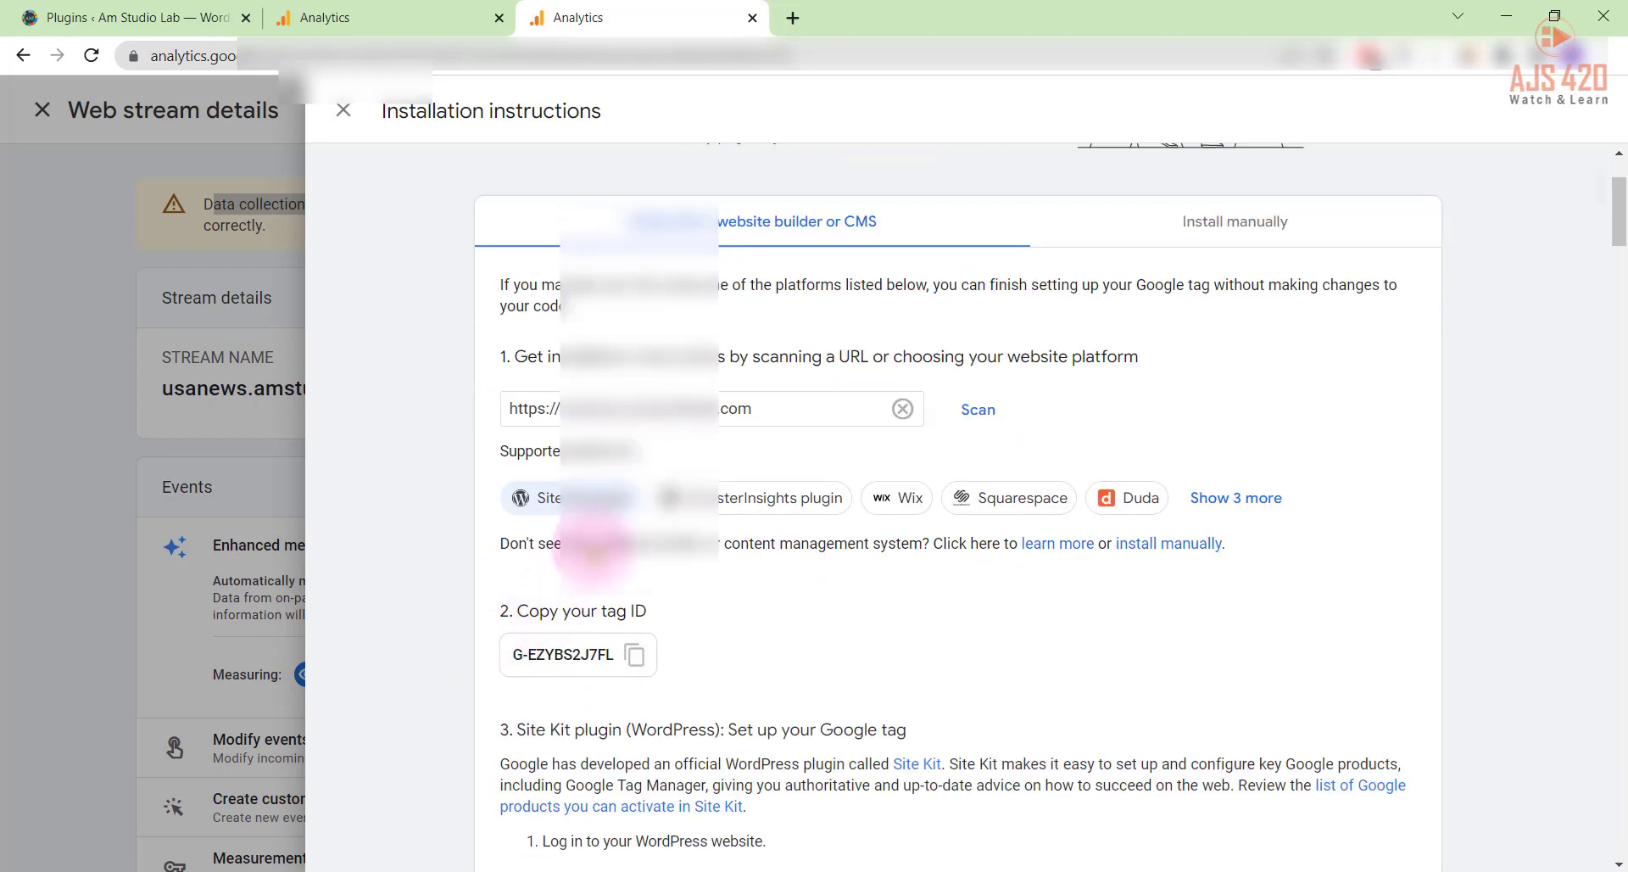
{"action": "scroll", "coordinate": [593, 553], "scroll_direction": "down", "scroll_amount": 2}
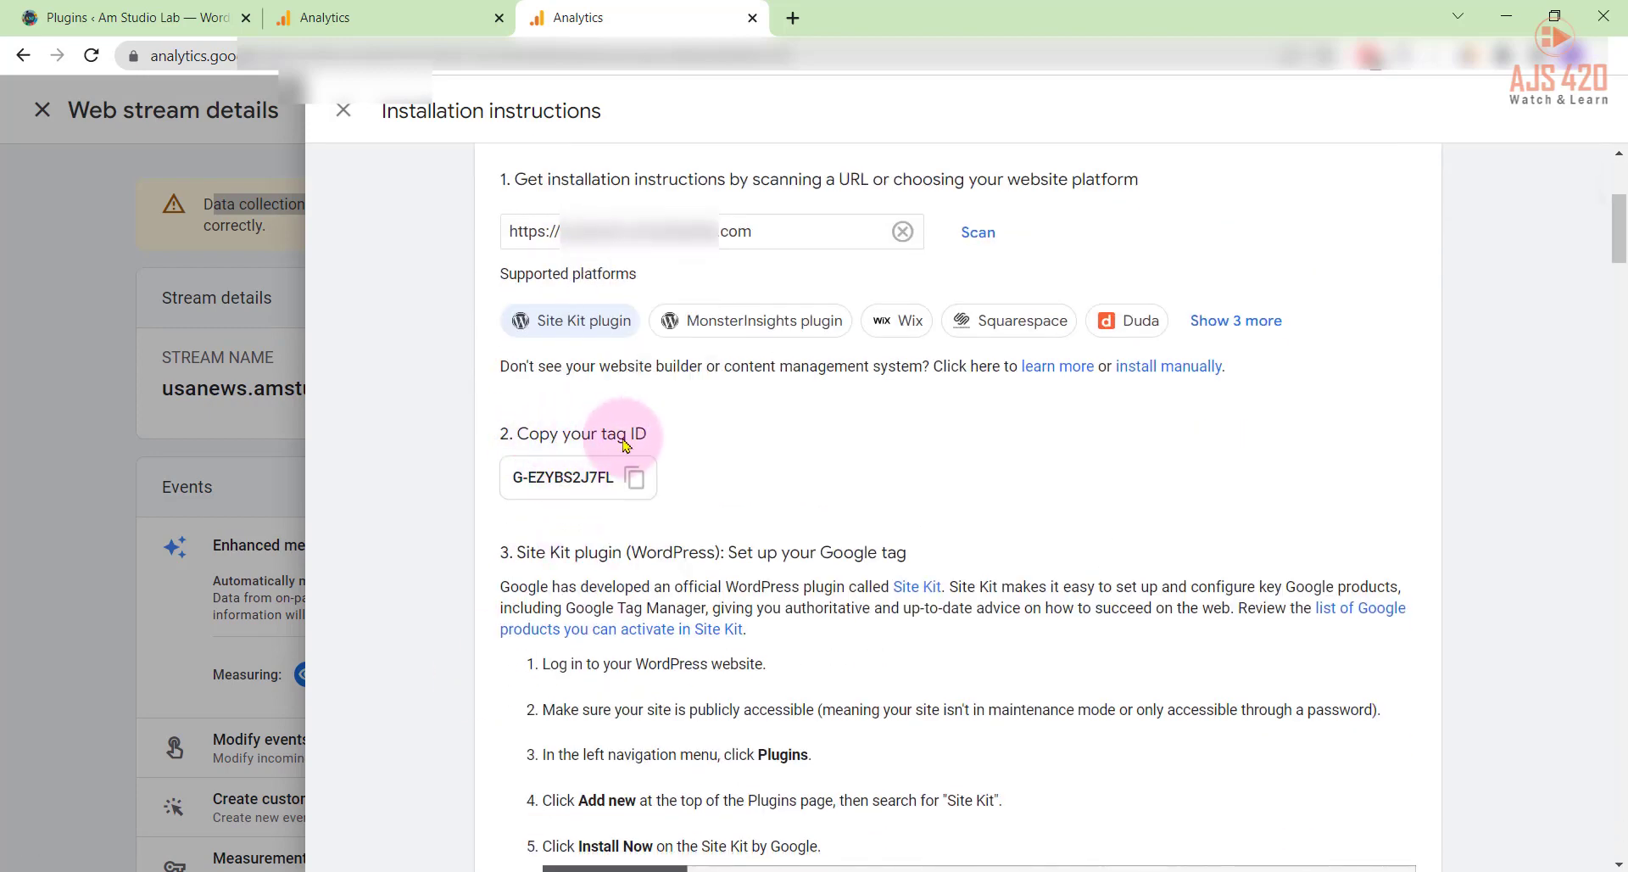
{"action": "left_click", "coordinate": [632, 477]}
{"action": "scroll", "coordinate": [525, 559], "scroll_direction": "down", "scroll_amount": 8}
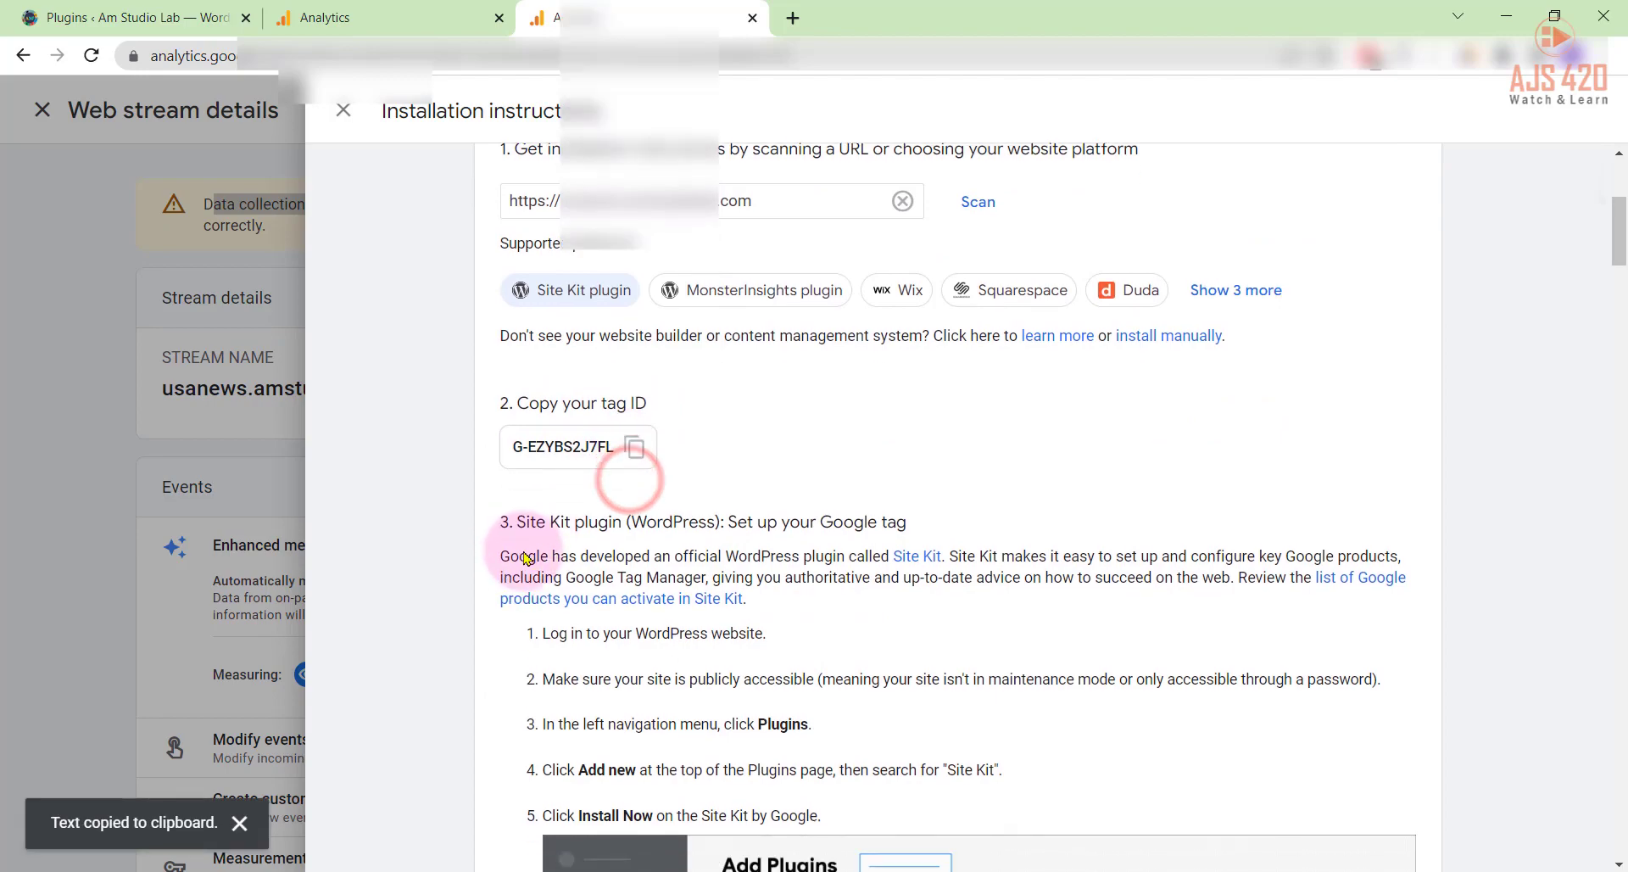
{"action": "scroll", "coordinate": [678, 517], "scroll_direction": "down", "scroll_amount": 9}
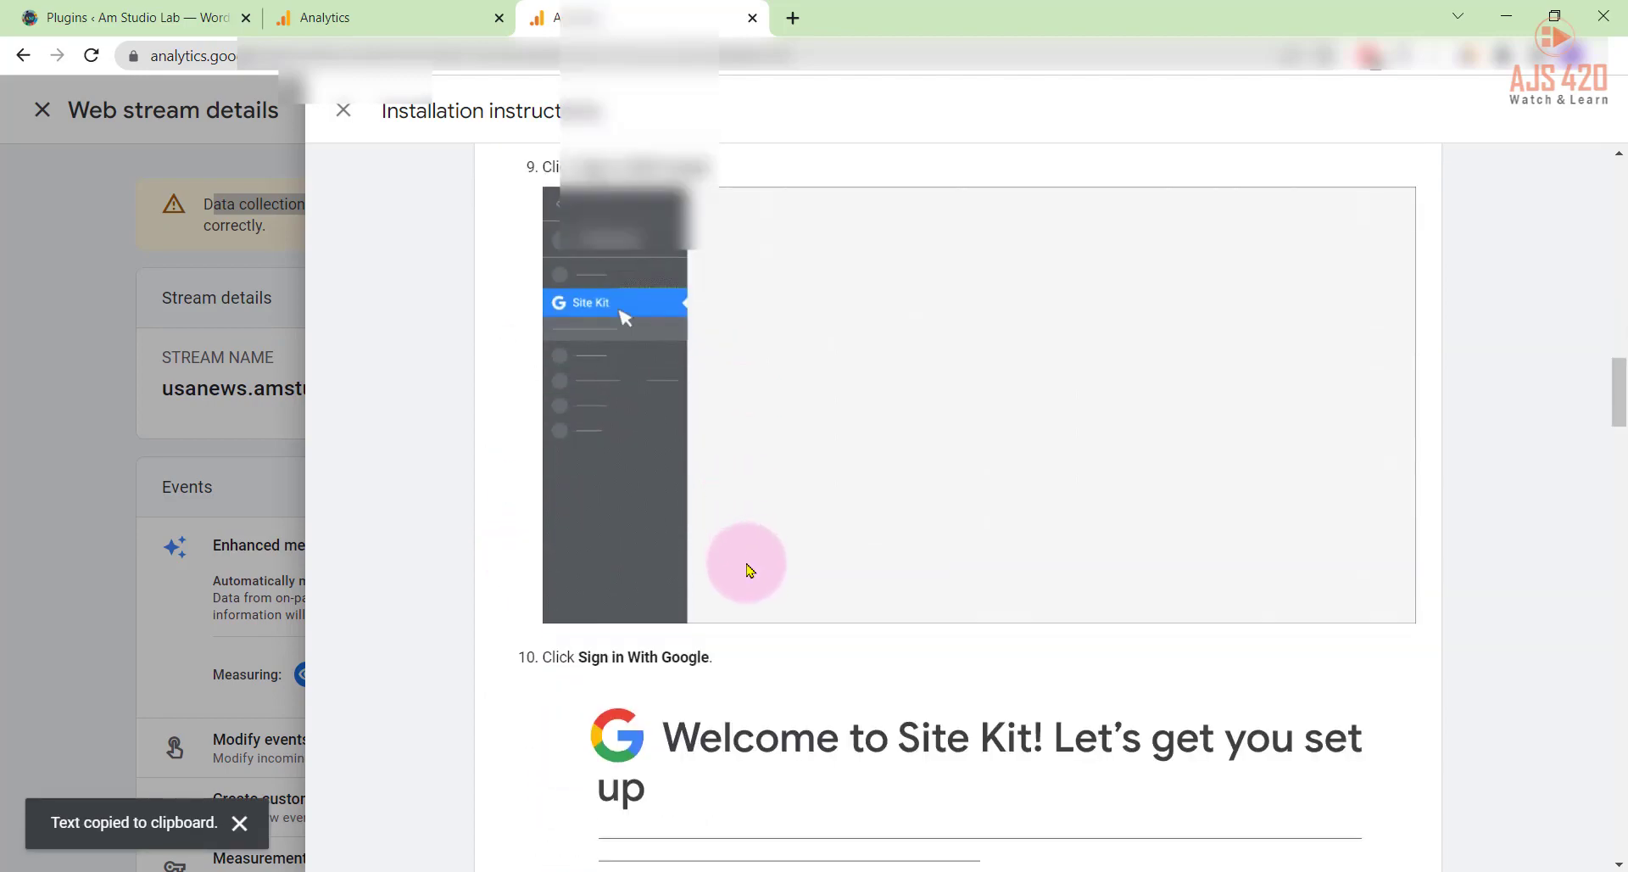
{"action": "scroll", "coordinate": [744, 465], "scroll_direction": "up", "scroll_amount": 11}
{"action": "scroll", "coordinate": [742, 567], "scroll_direction": "up", "scroll_amount": 15}
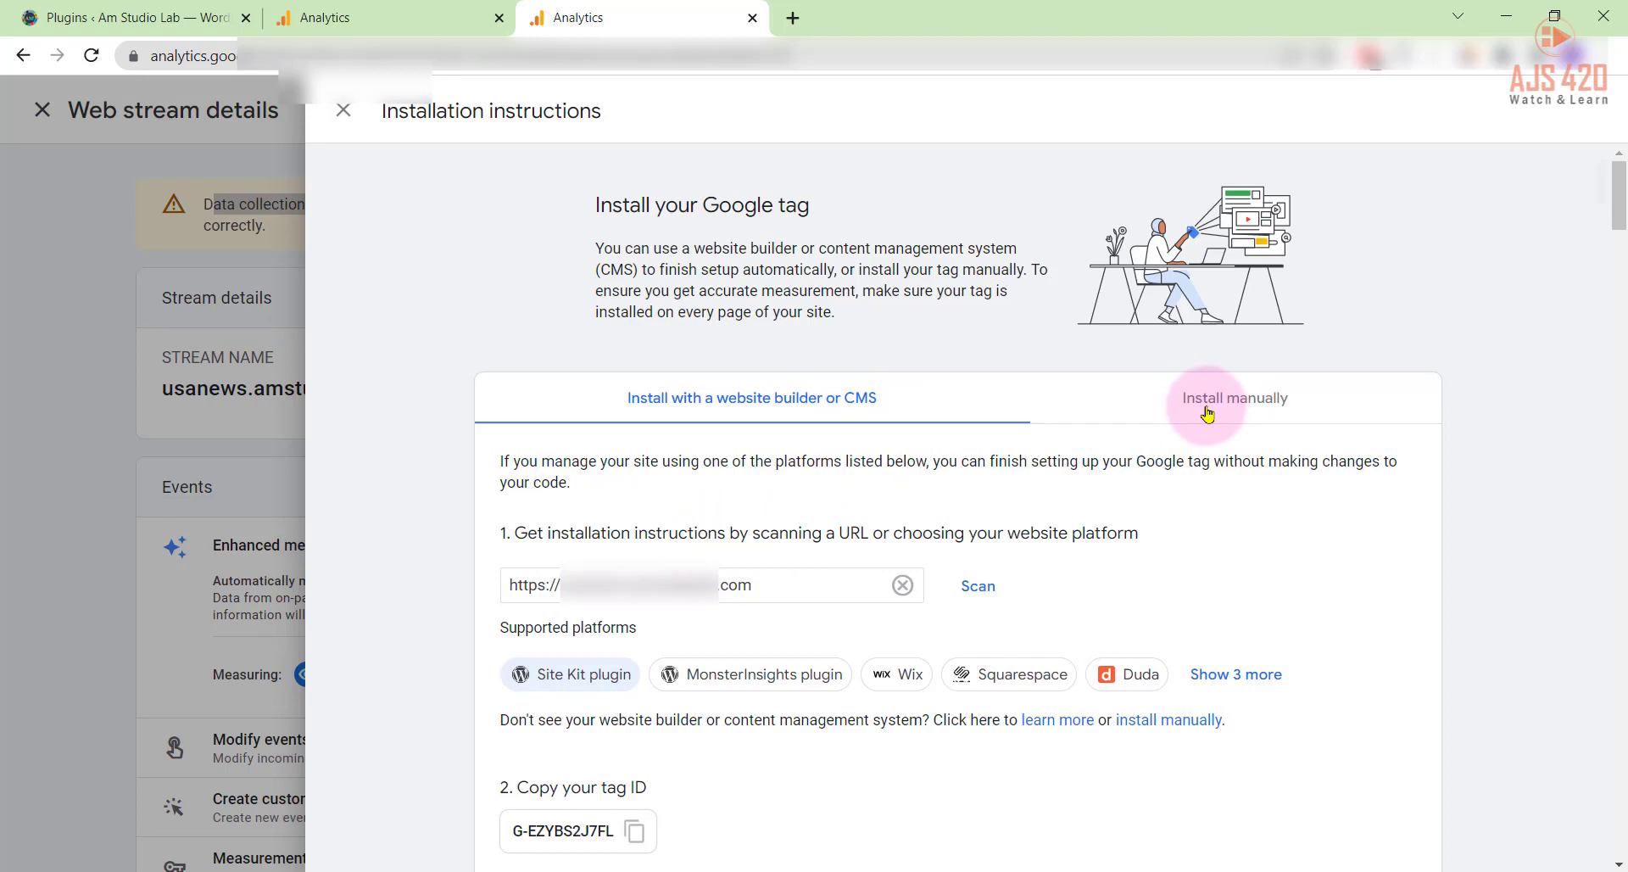
Switch to the manual installation instructions and copy the full Google tag (gtag.js) code.
{"action": "left_click", "coordinate": [1249, 410]}
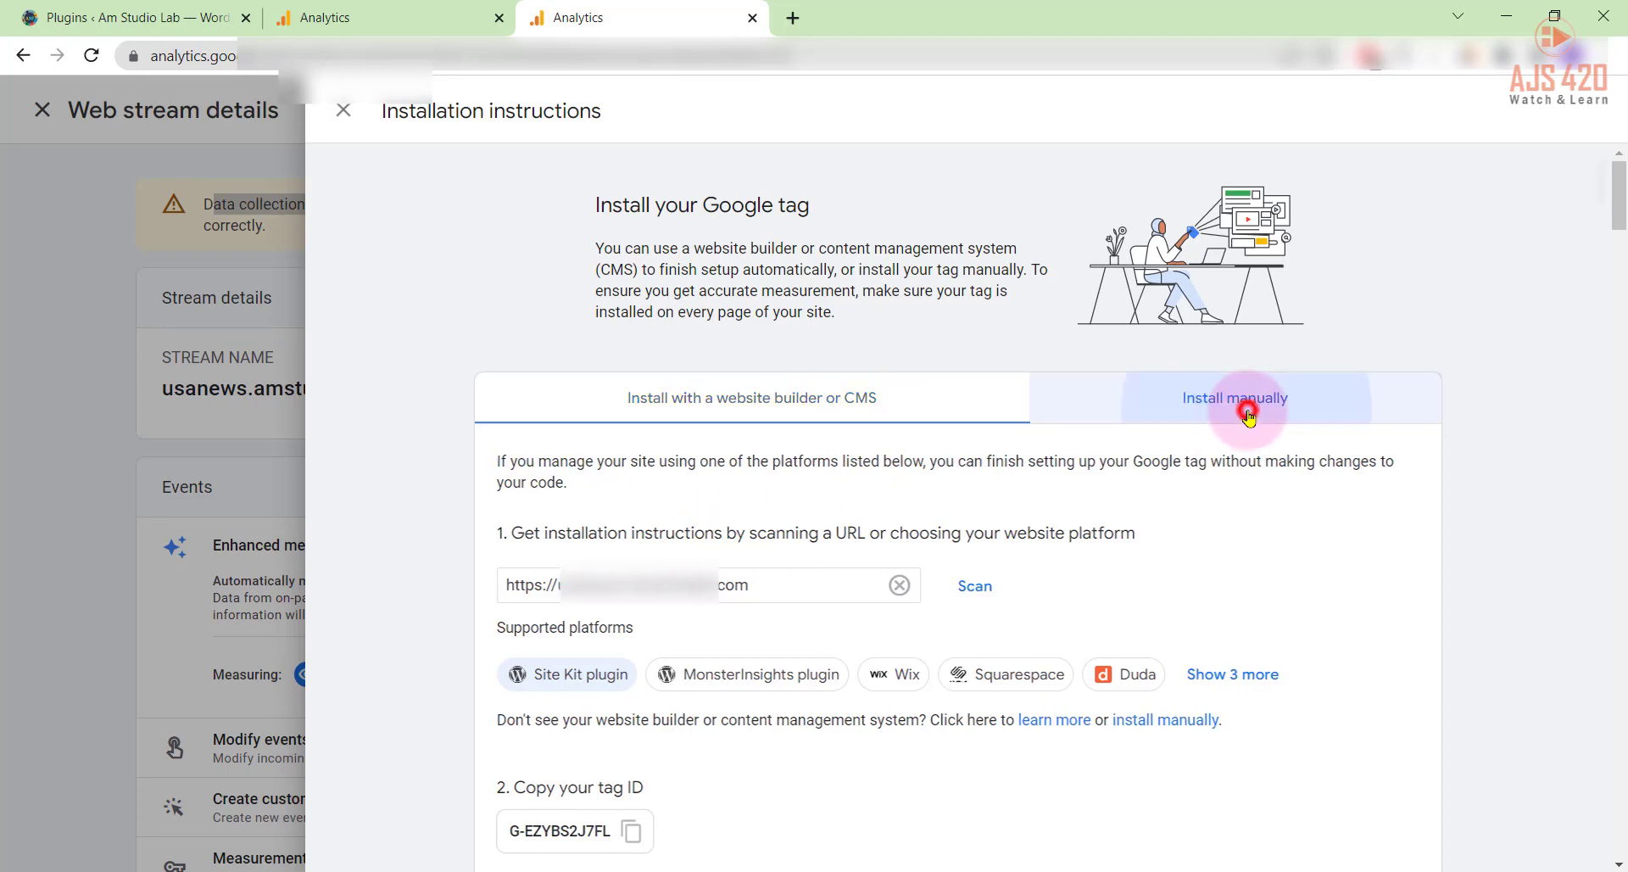
{"action": "scroll", "coordinate": [788, 530], "scroll_direction": "down", "scroll_amount": 1}
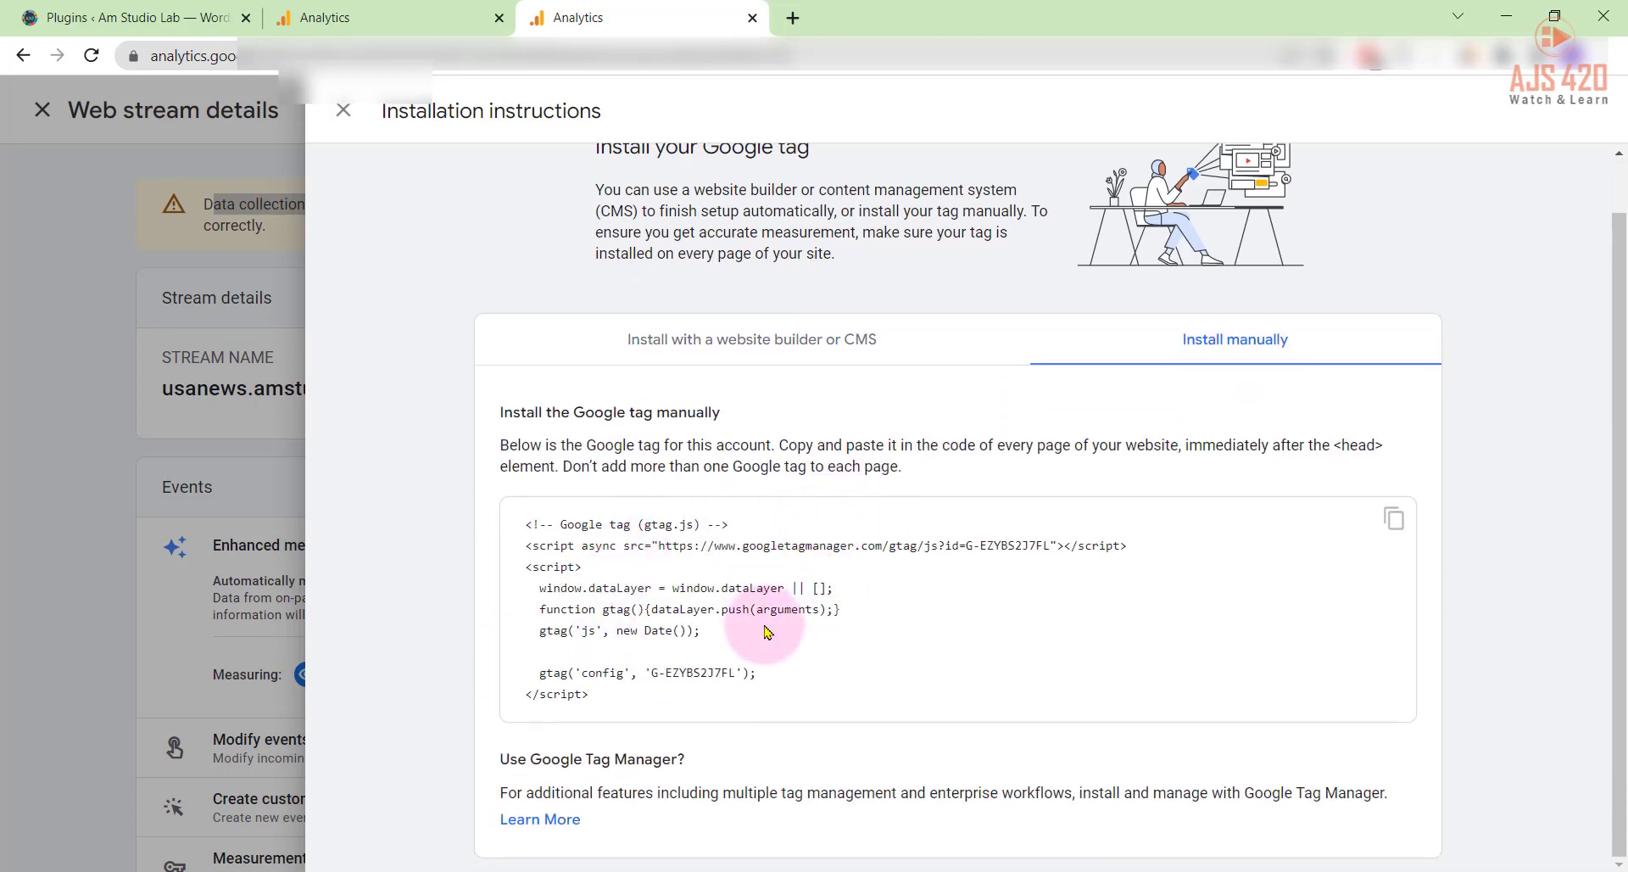
{"action": "scroll", "coordinate": [768, 619], "scroll_direction": "up", "scroll_amount": 1}
{"action": "scroll", "coordinate": [814, 610], "scroll_direction": "down", "scroll_amount": 1}
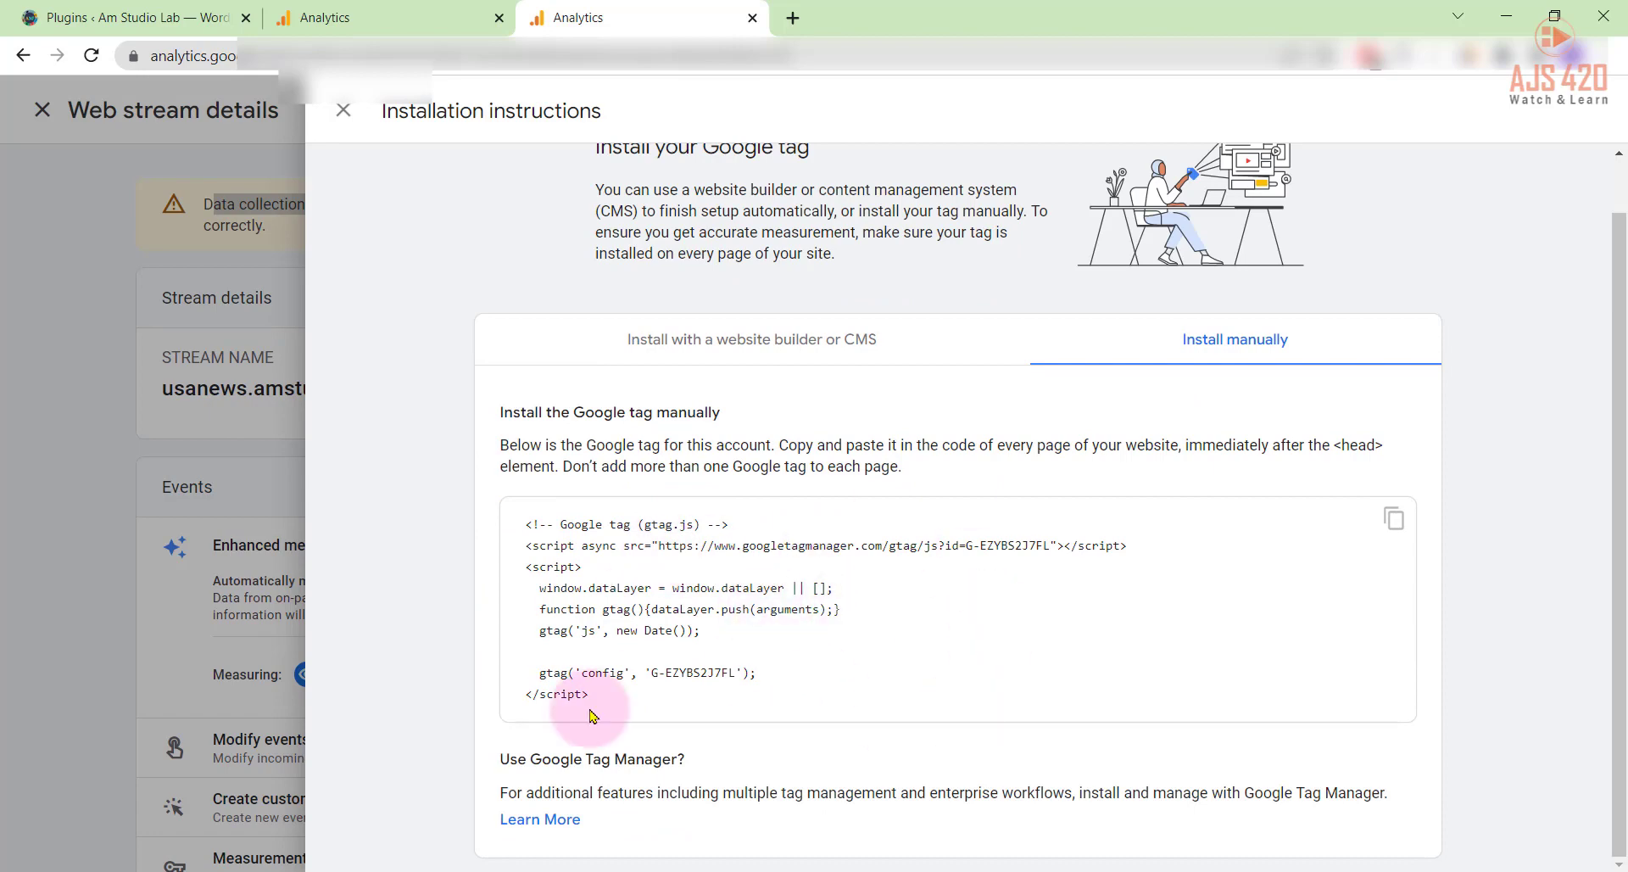
{"action": "left_click", "coordinate": [1403, 518]}
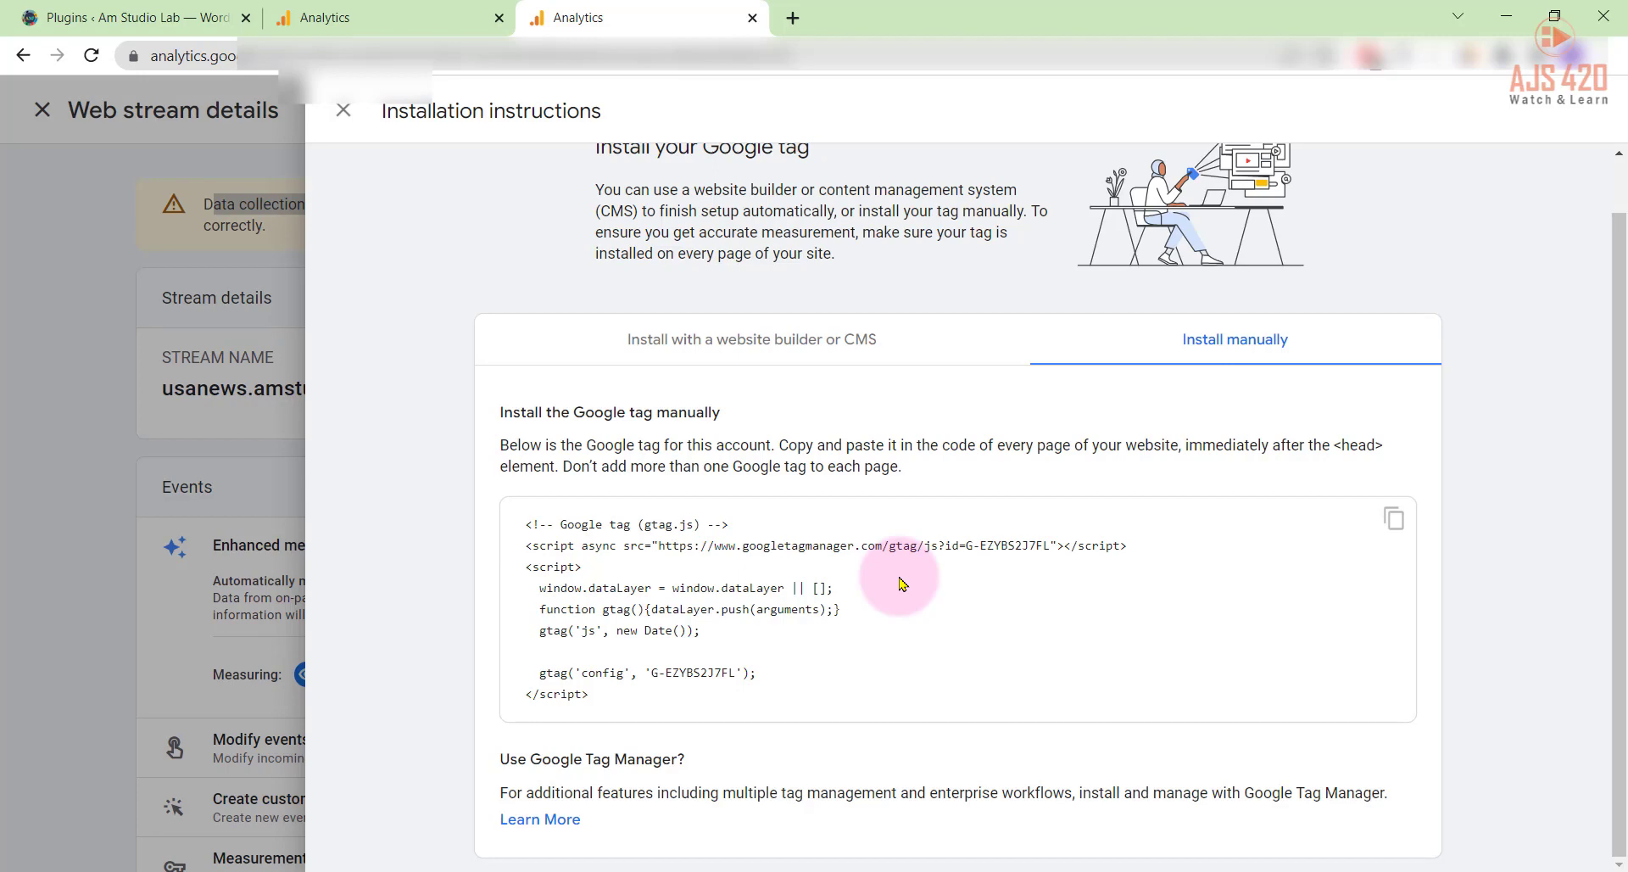
{"action": "left_click", "coordinate": [1394, 517]}
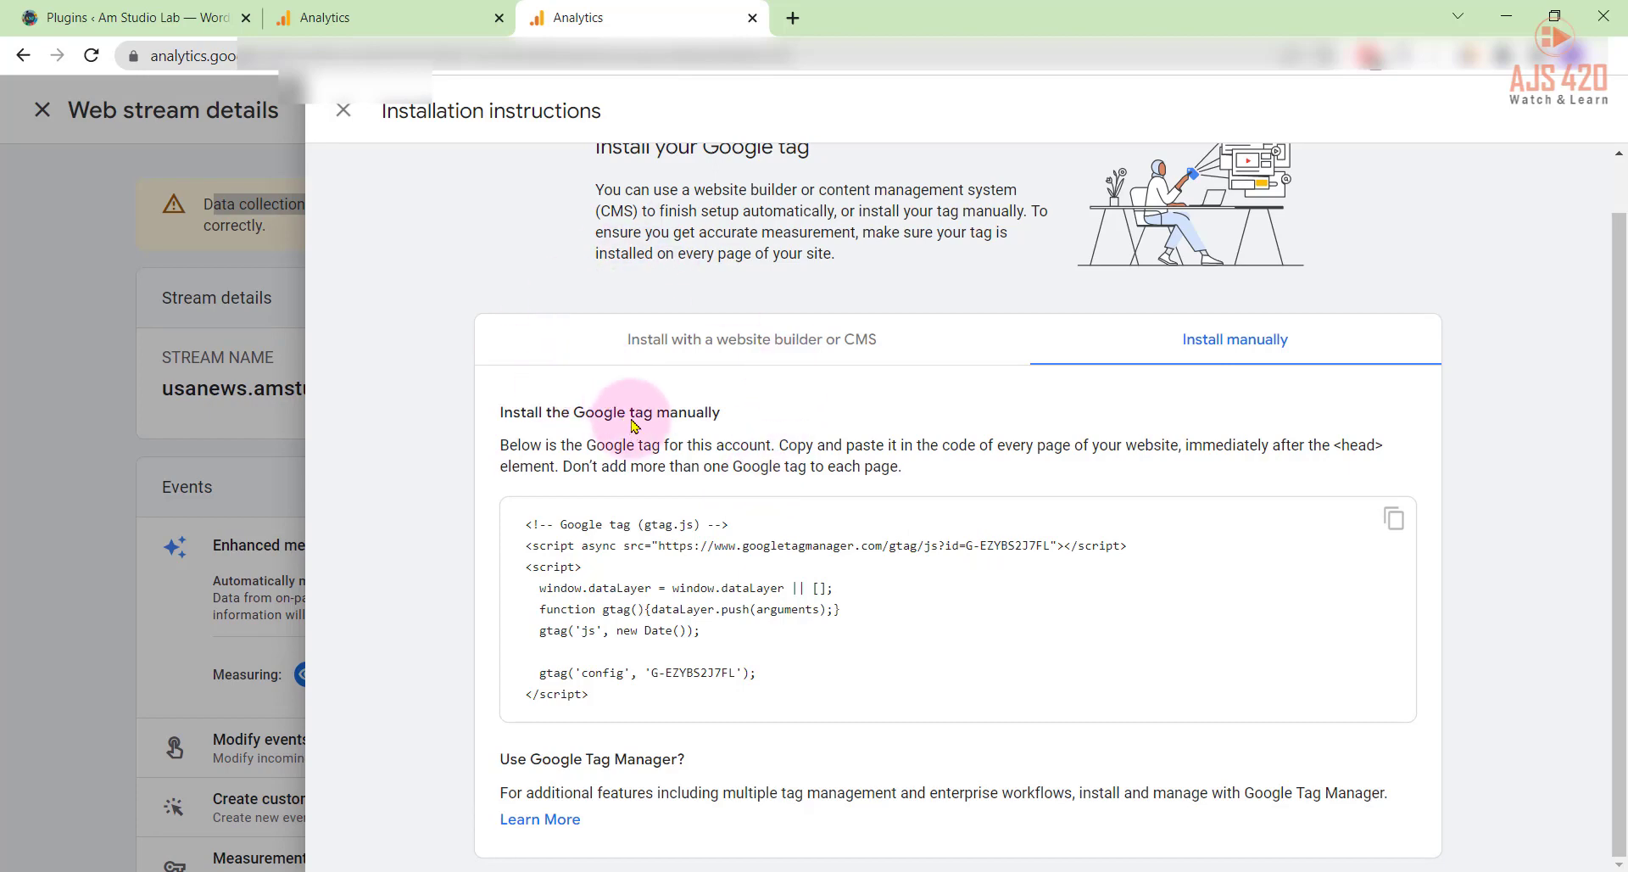
{"action": "left_click", "coordinate": [1394, 517]}
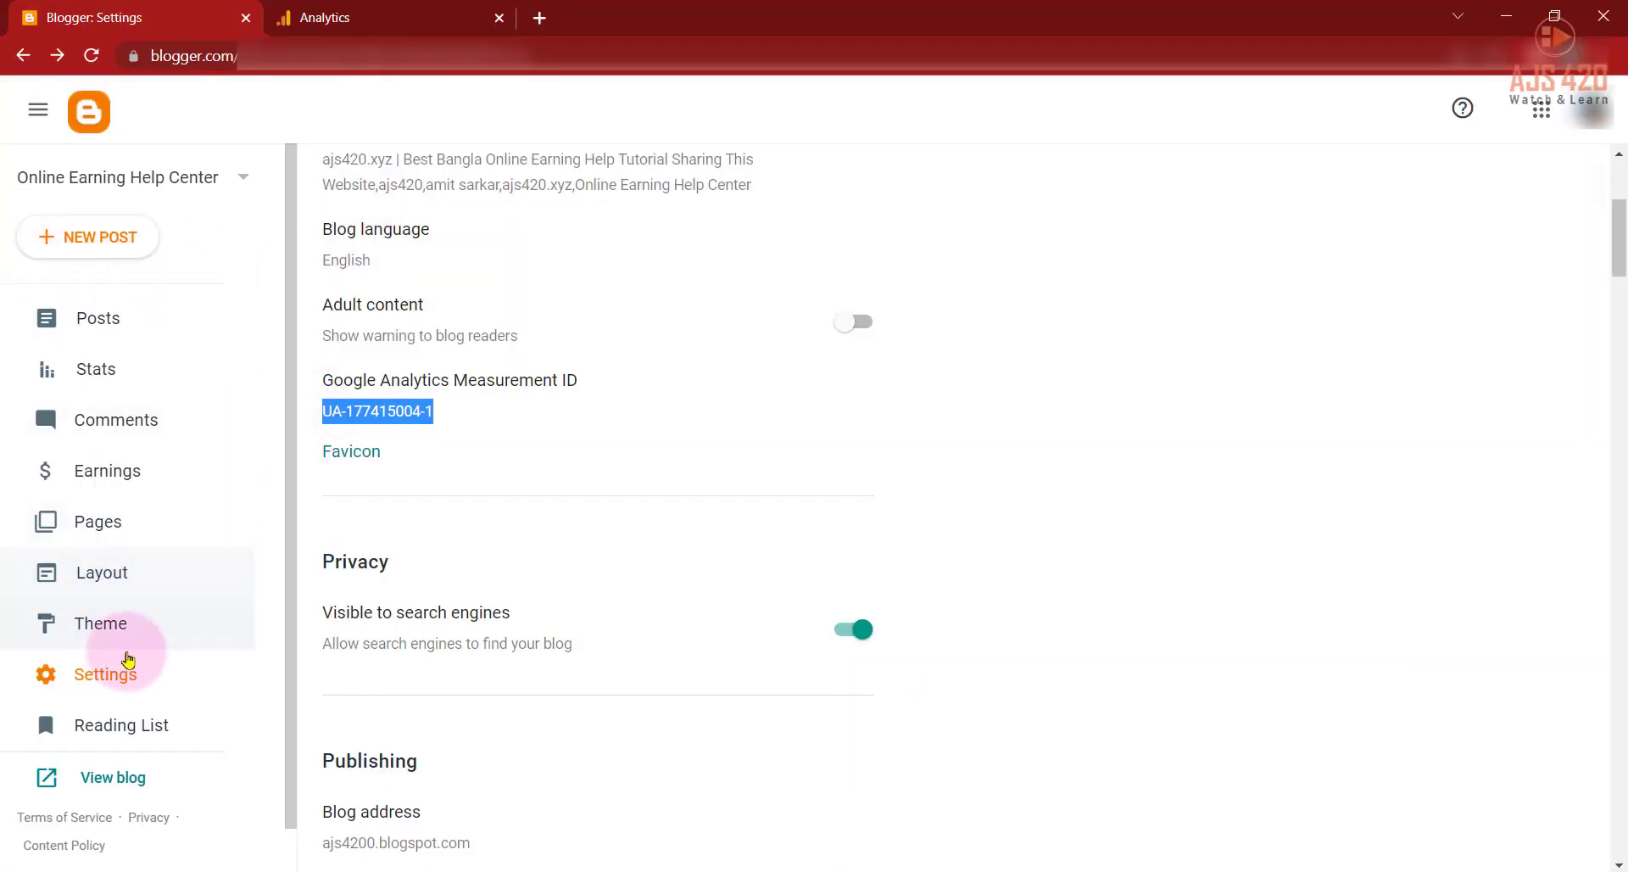
Switch to Blogger and open the blog theme's HTML for editing.
{"action": "left_click", "coordinate": [108, 640]}
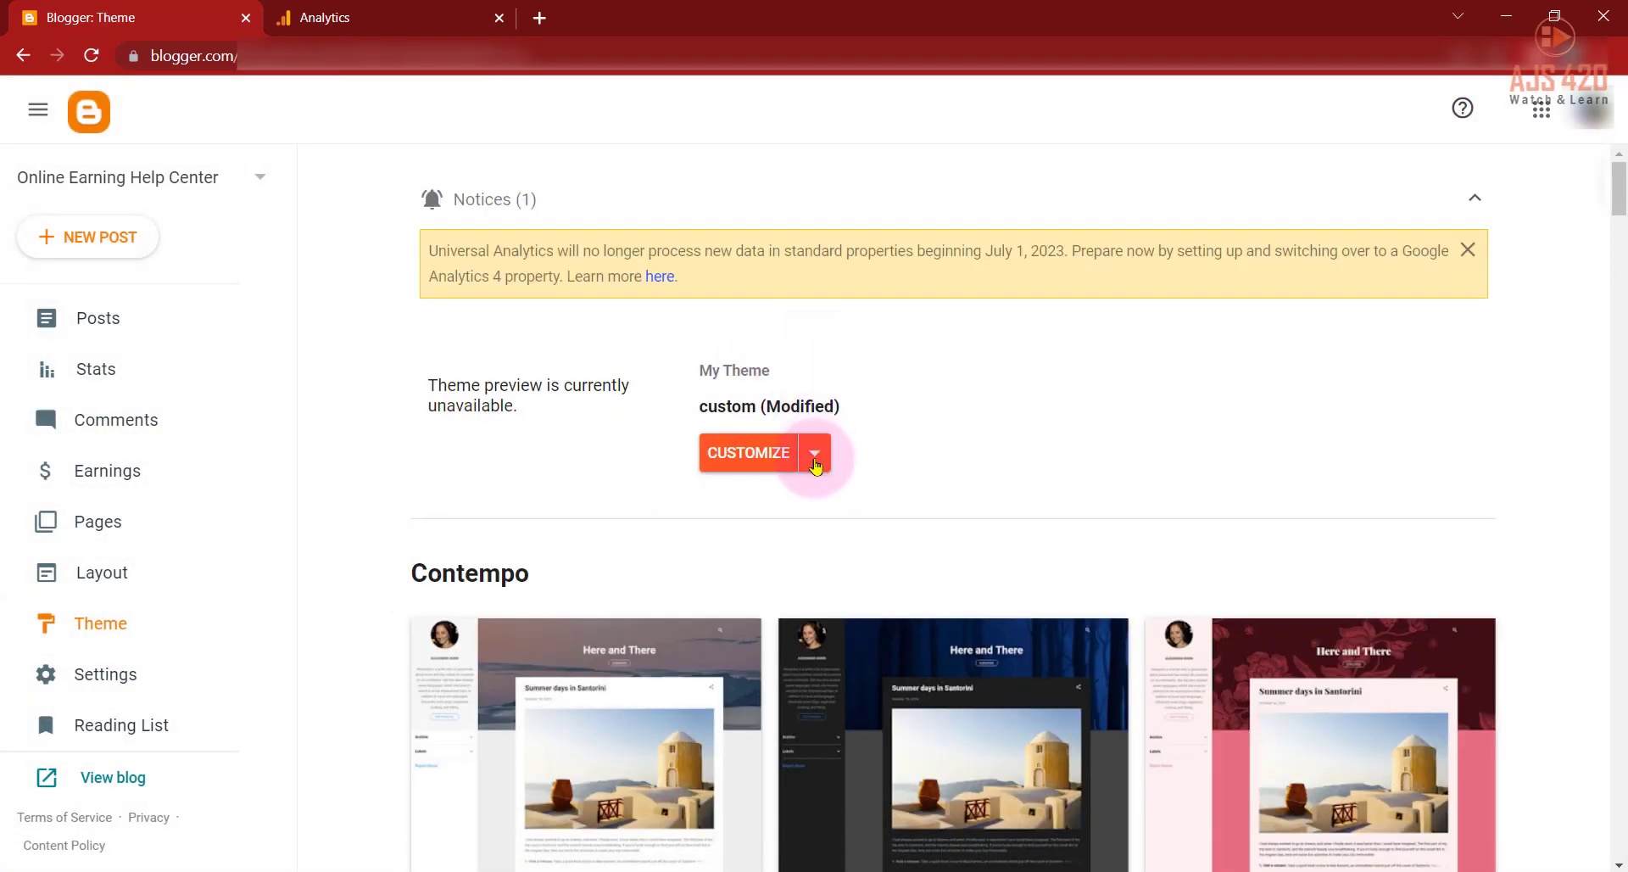
{"action": "left_click", "coordinate": [815, 451]}
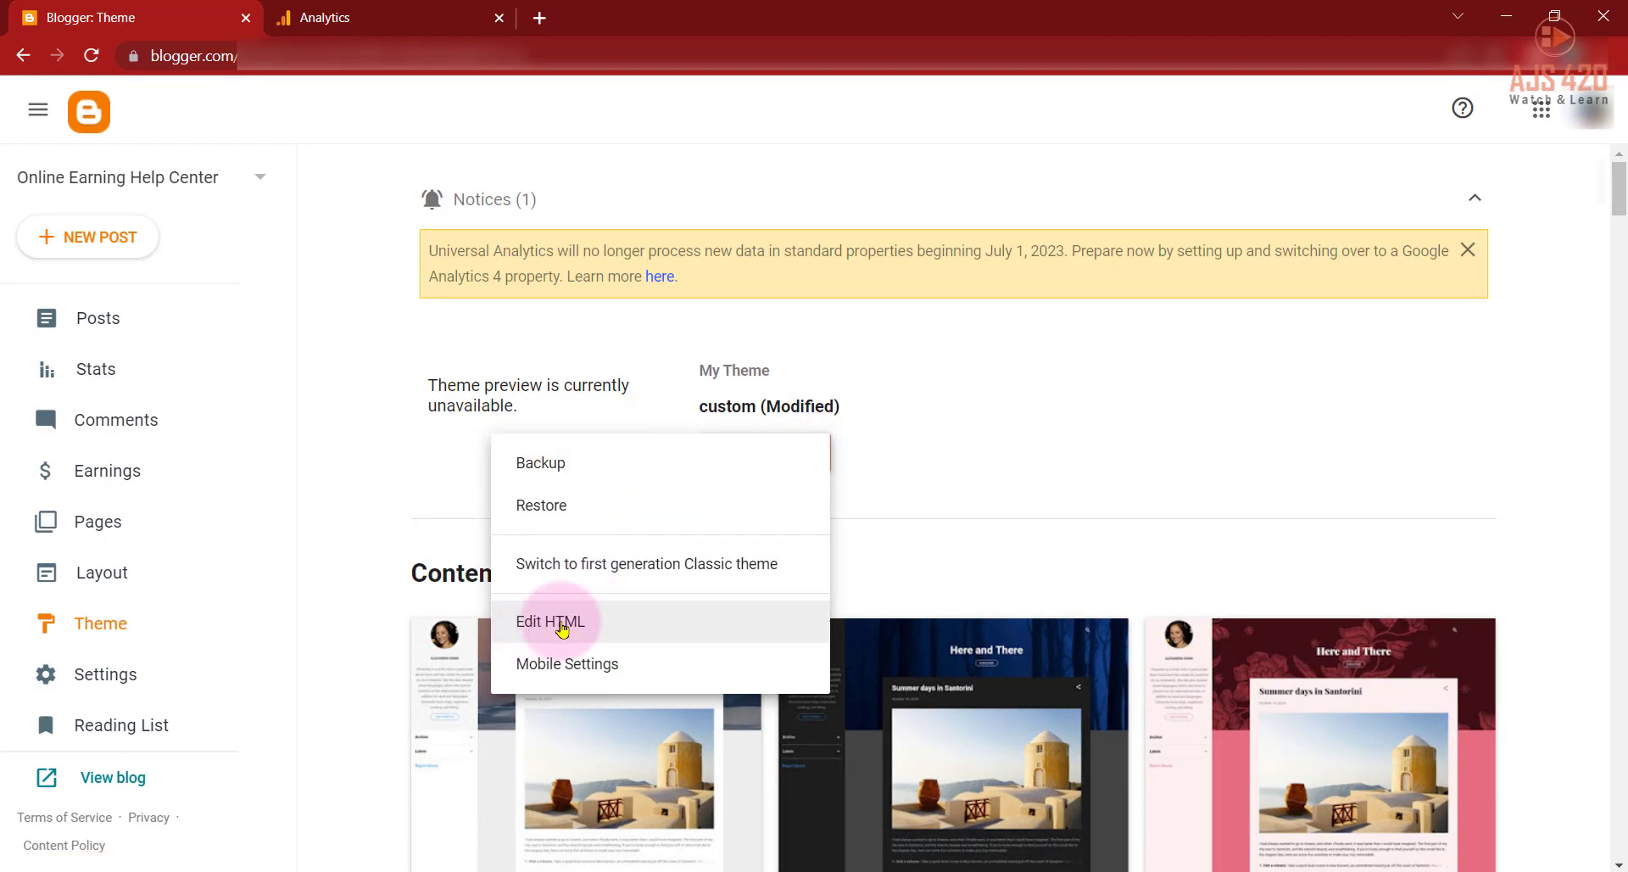
{"action": "left_click", "coordinate": [553, 624]}
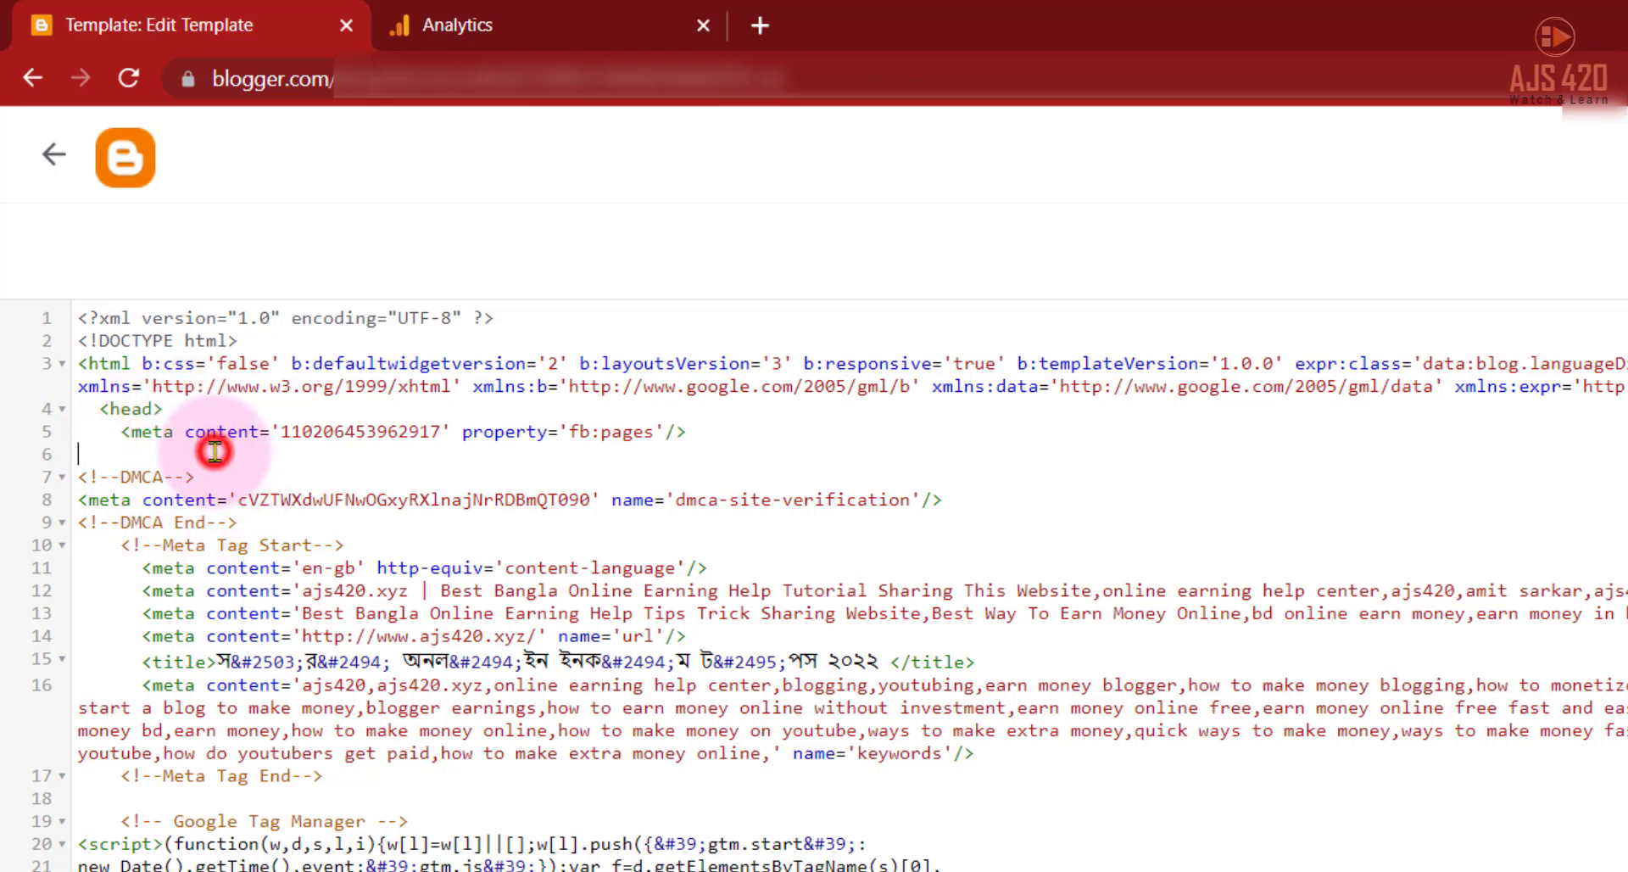
Paste the copied Google tag code below the fb:pages meta tag in the theme's head section and save the theme.
{"action": "key", "text": "Return"}
{"action": "key", "text": "Return"}
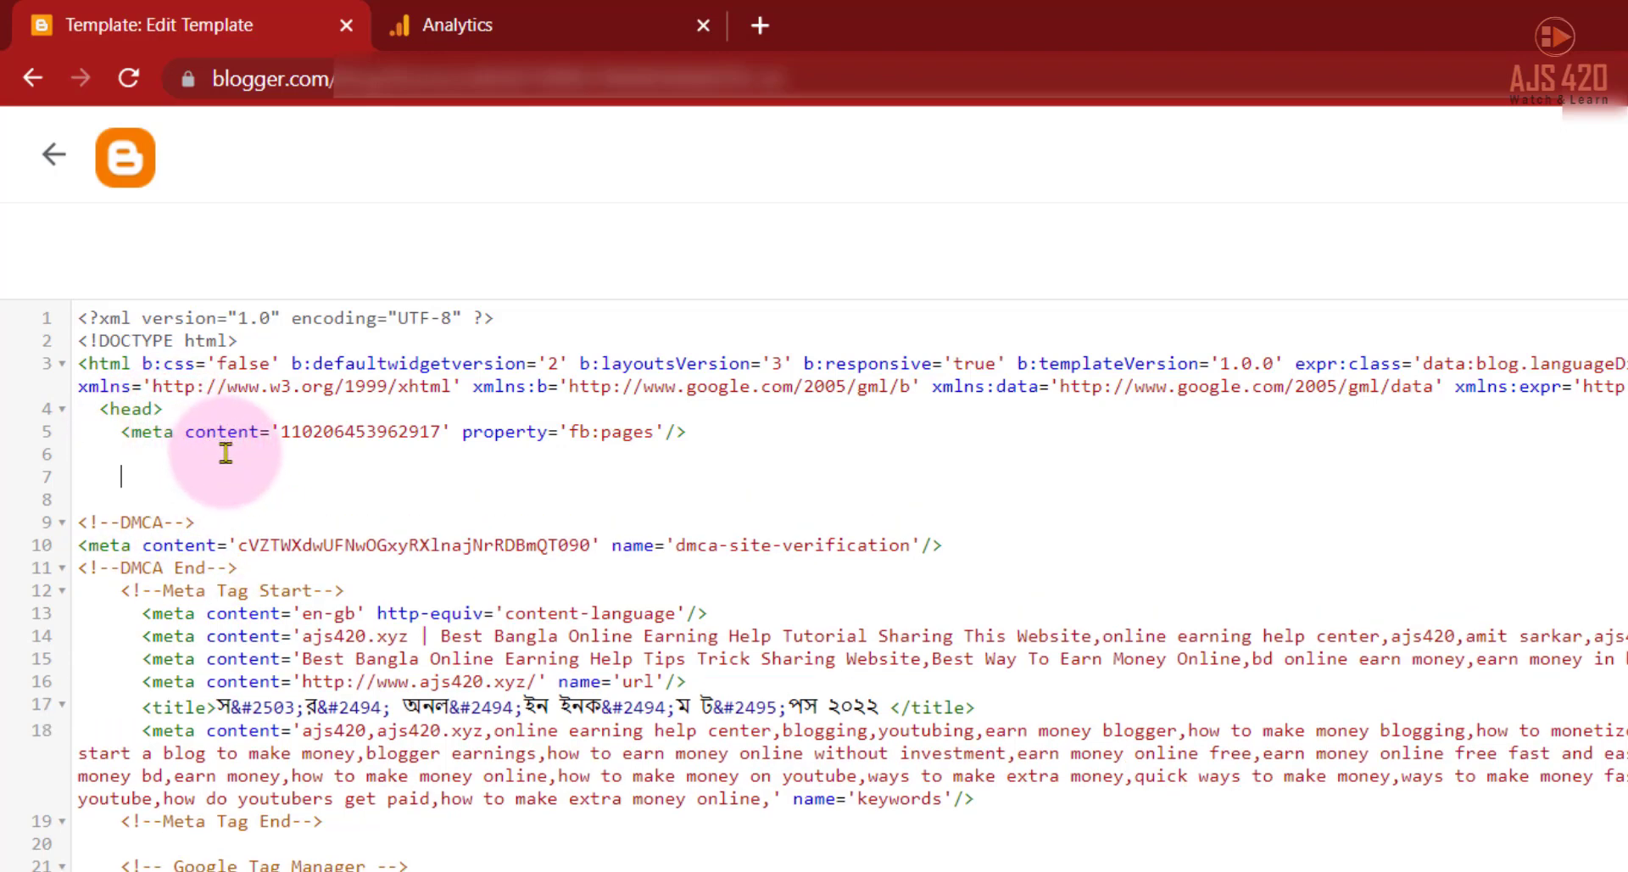
{"action": "key", "text": "ctrl+v"}
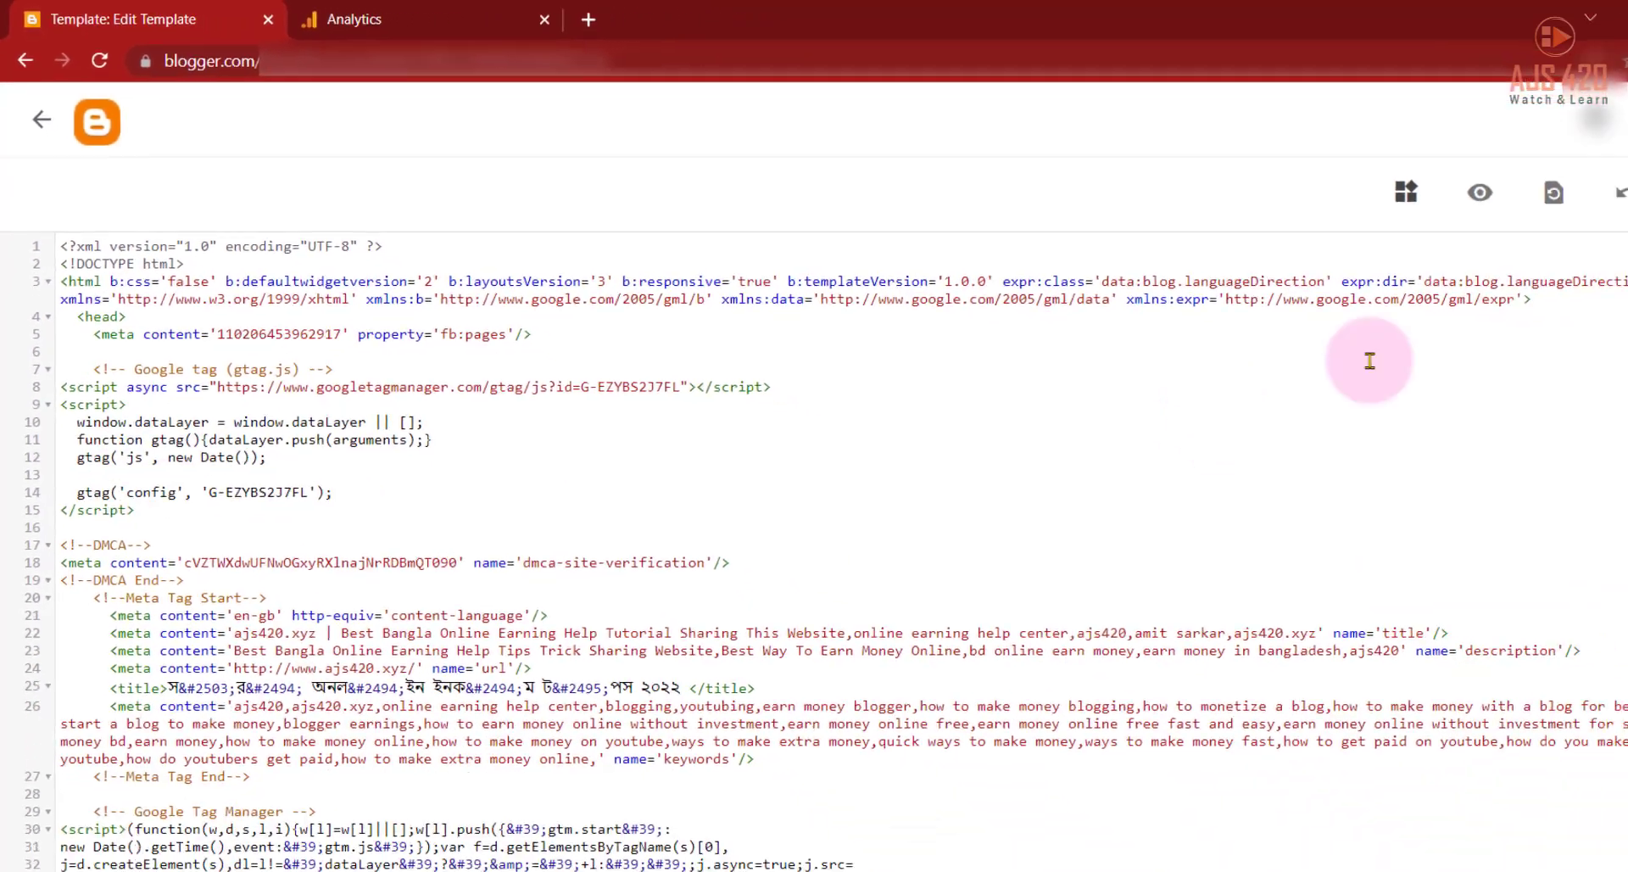
{"action": "left_click", "coordinate": [1567, 182]}
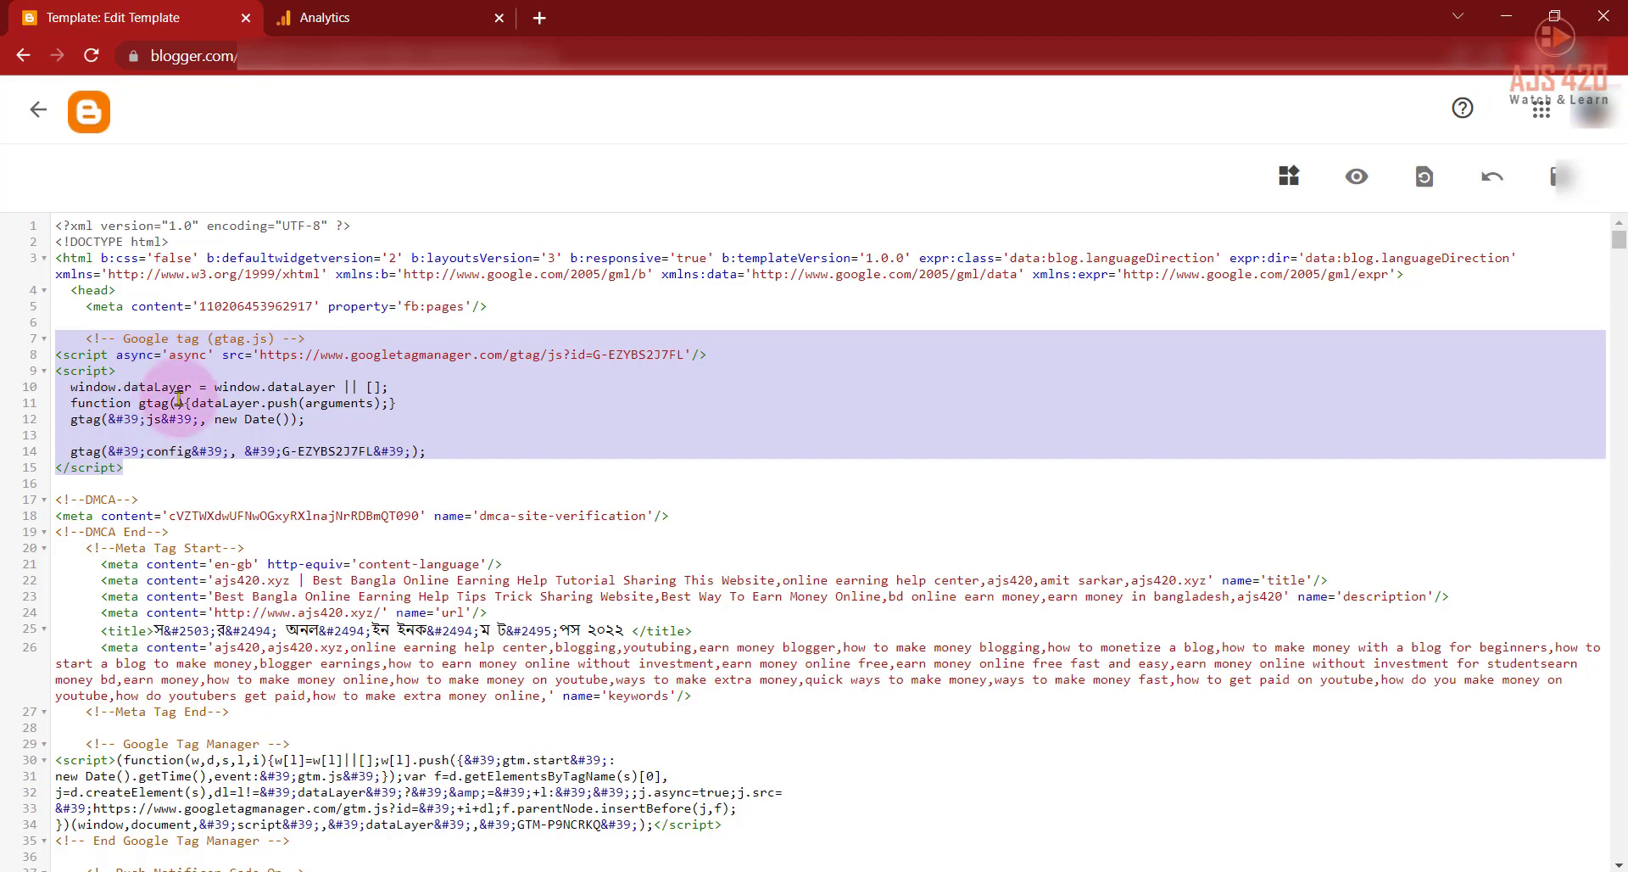
Remove the pasted Google tag code and its extra blank line from the theme's head section, and save the theme.
{"action": "key", "text": "BackSpace"}
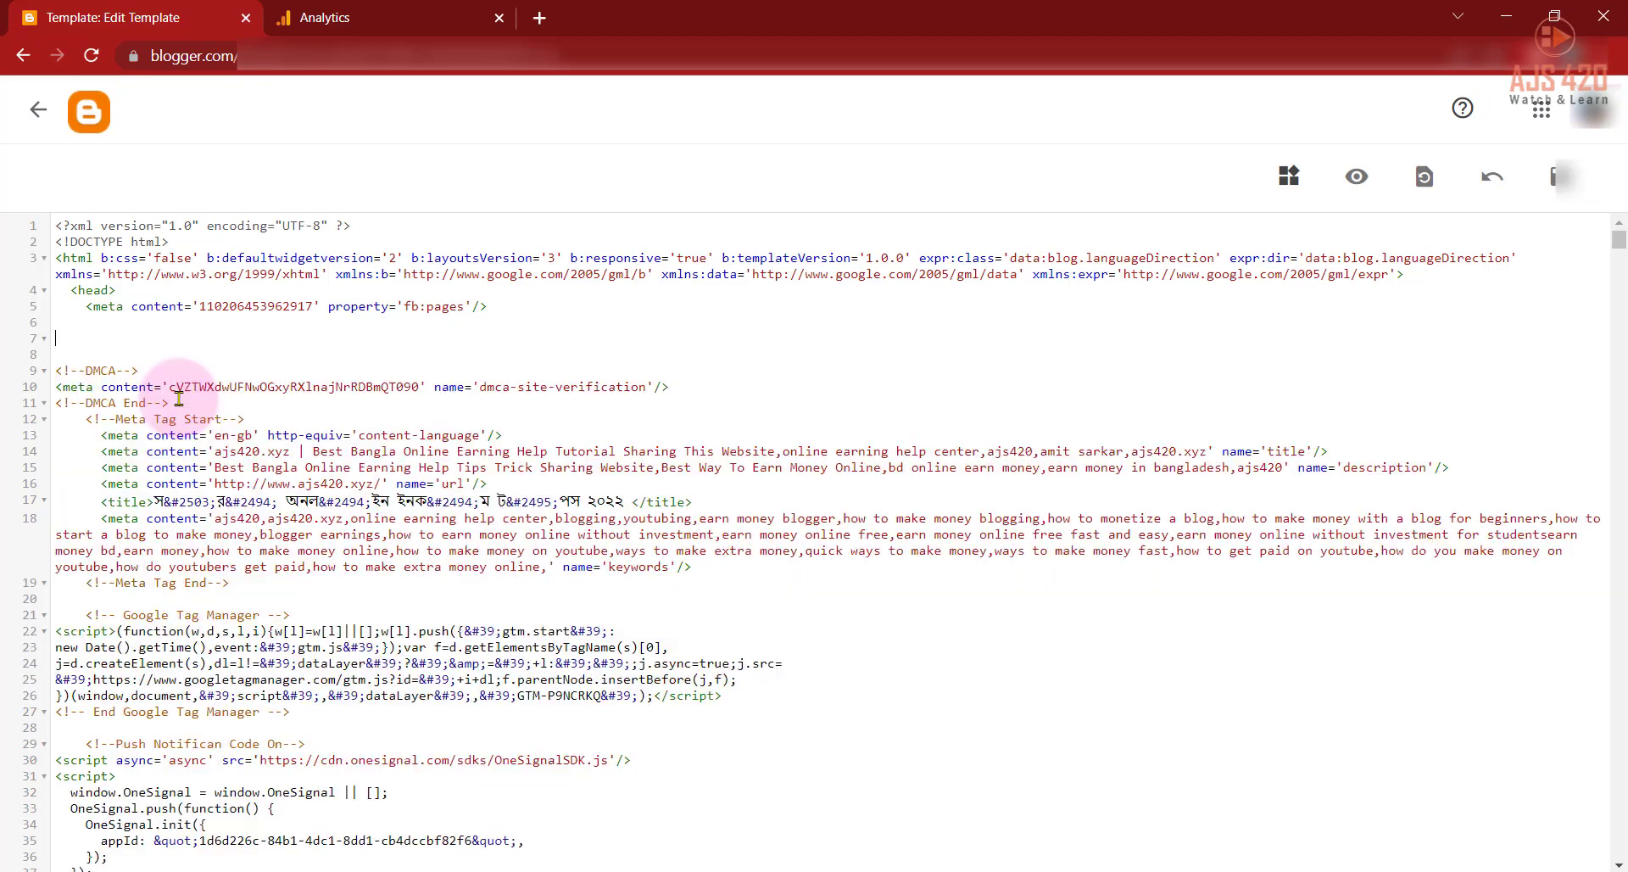
{"action": "key", "text": "BackSpace"}
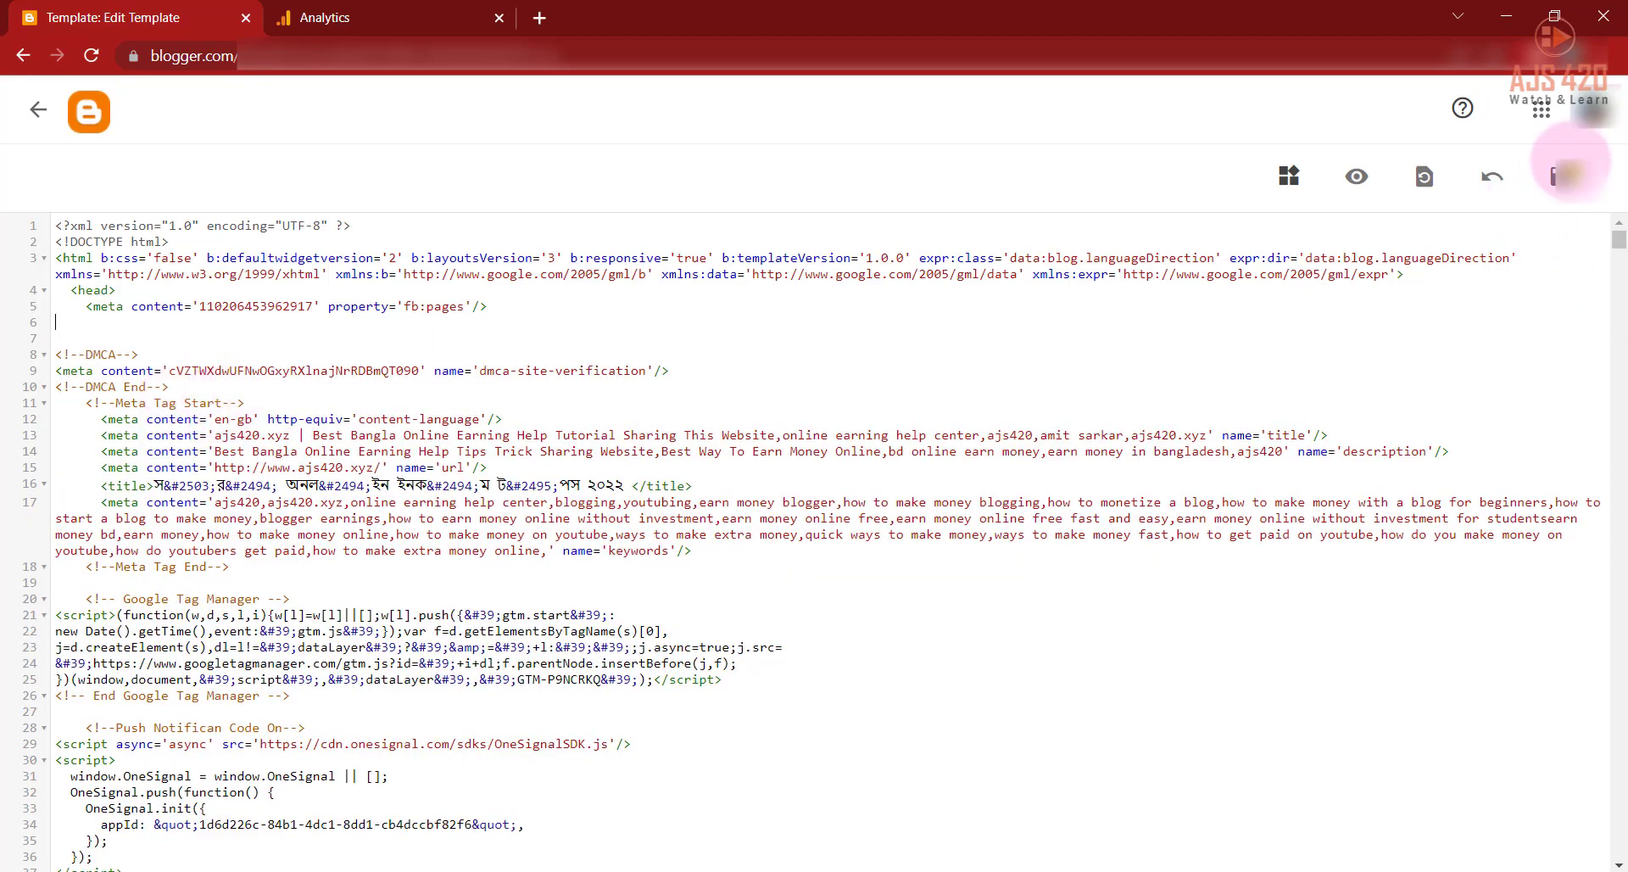
{"action": "left_click", "coordinate": [1553, 179]}
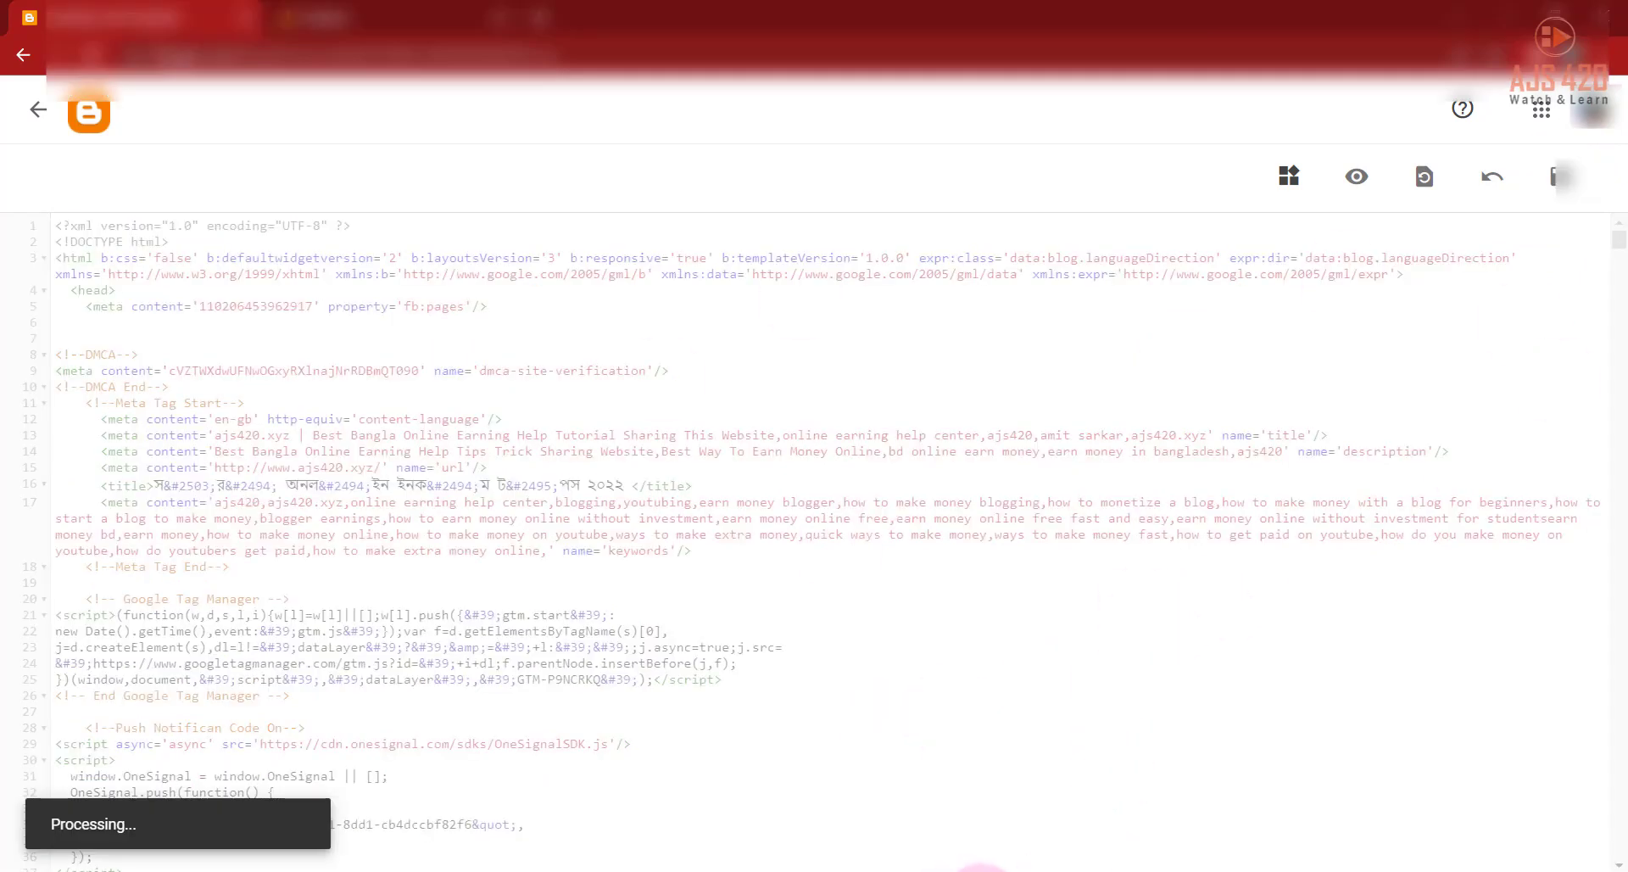
Switch to the WordPress admin's installed plugins page and locate the WP Headers And Footers plugin.
{"action": "left_click", "coordinate": [983, 871]}
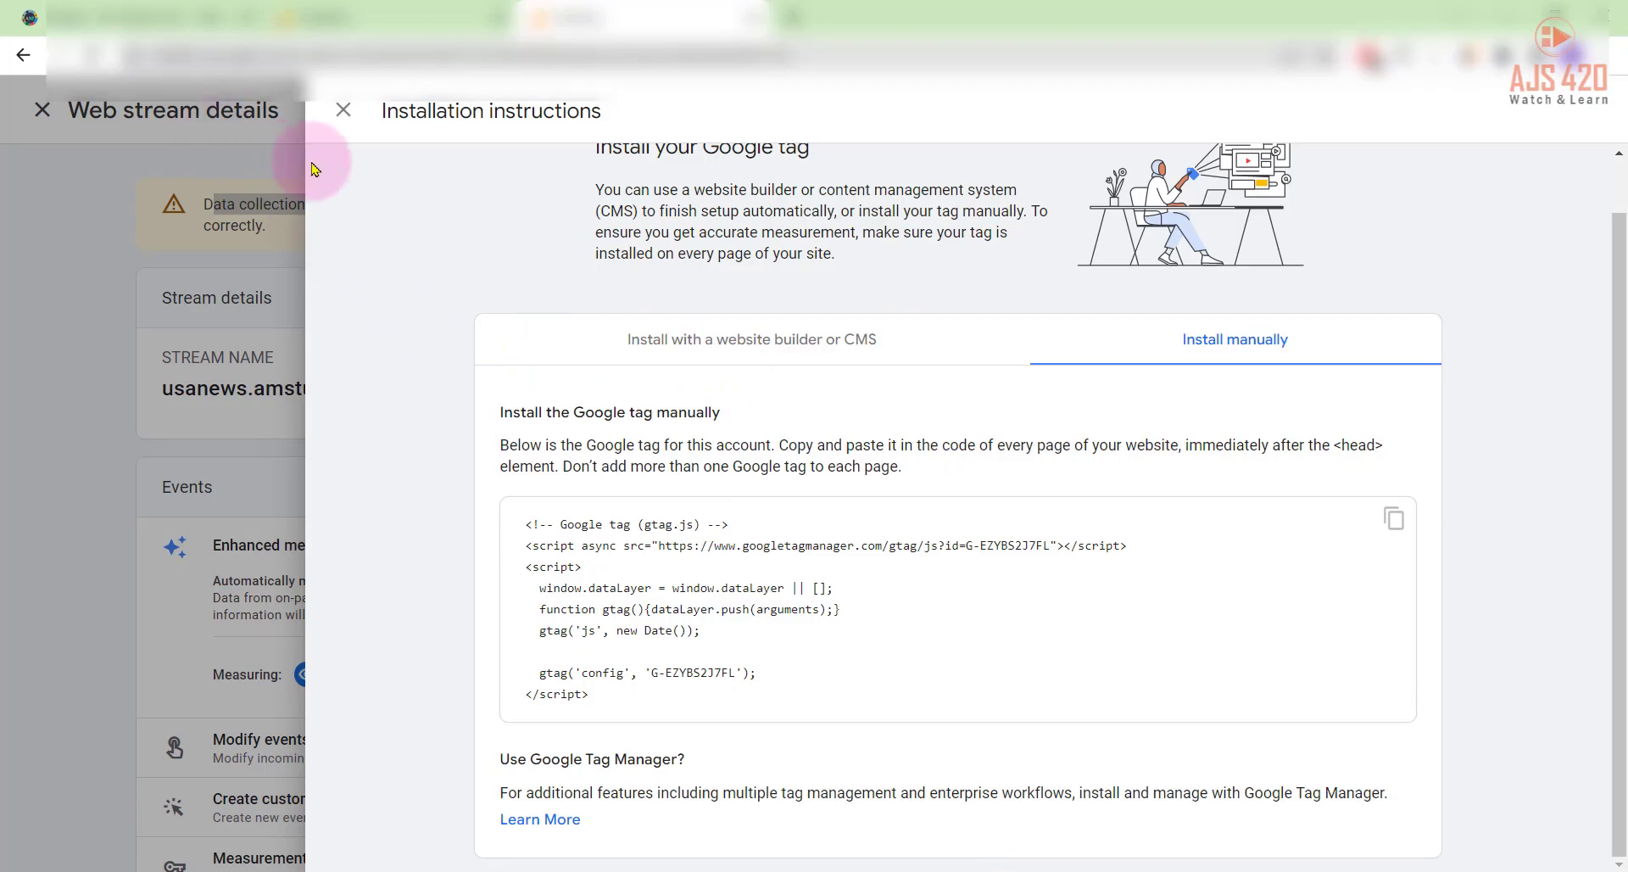
{"action": "left_click", "coordinate": [72, 18]}
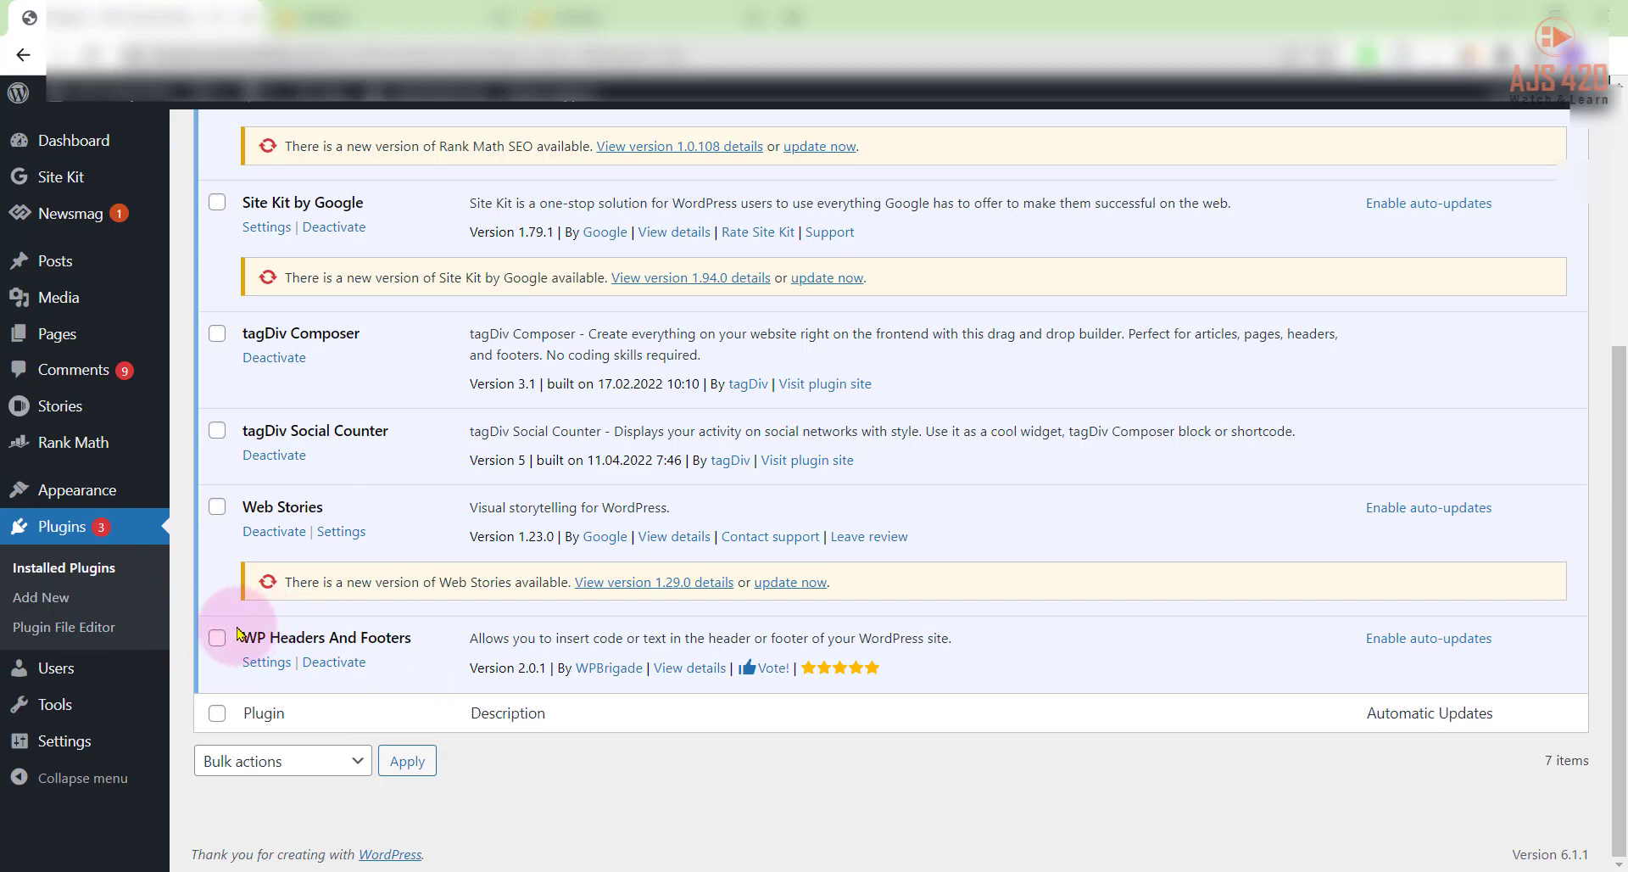
{"action": "left_click_drag", "start_coordinate": [237, 632], "coordinate": [415, 628]}
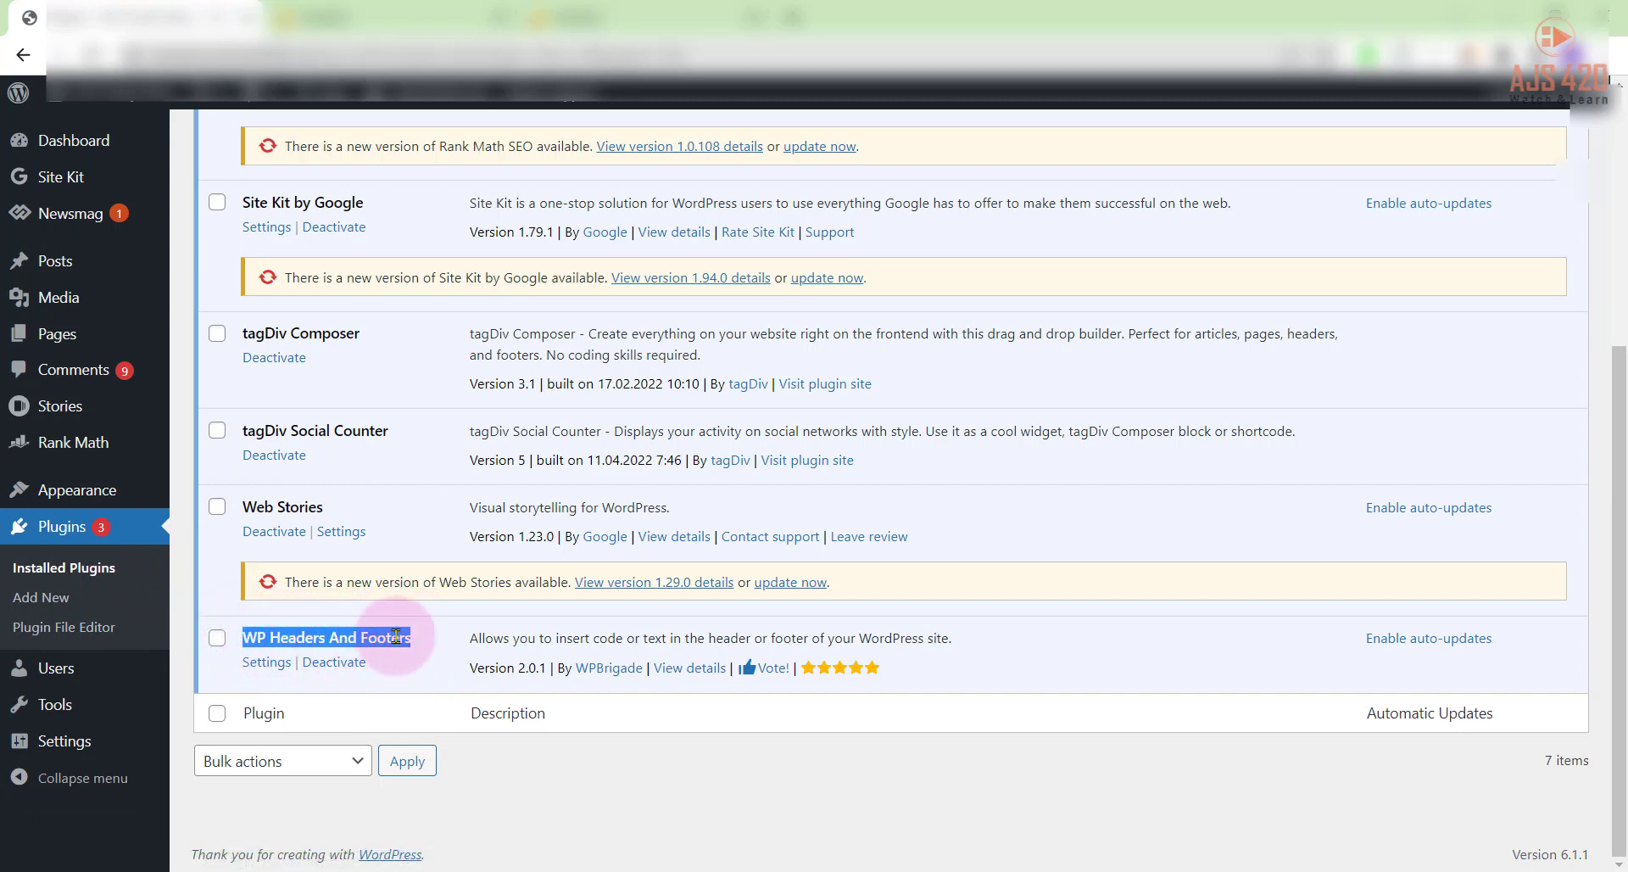
{"action": "left_click", "coordinate": [396, 636]}
Start adding a new plugin and search the WordPress plugin directory for WP Headers And Footers.
{"action": "scroll", "coordinate": [456, 426], "scroll_direction": "up", "scroll_amount": 5}
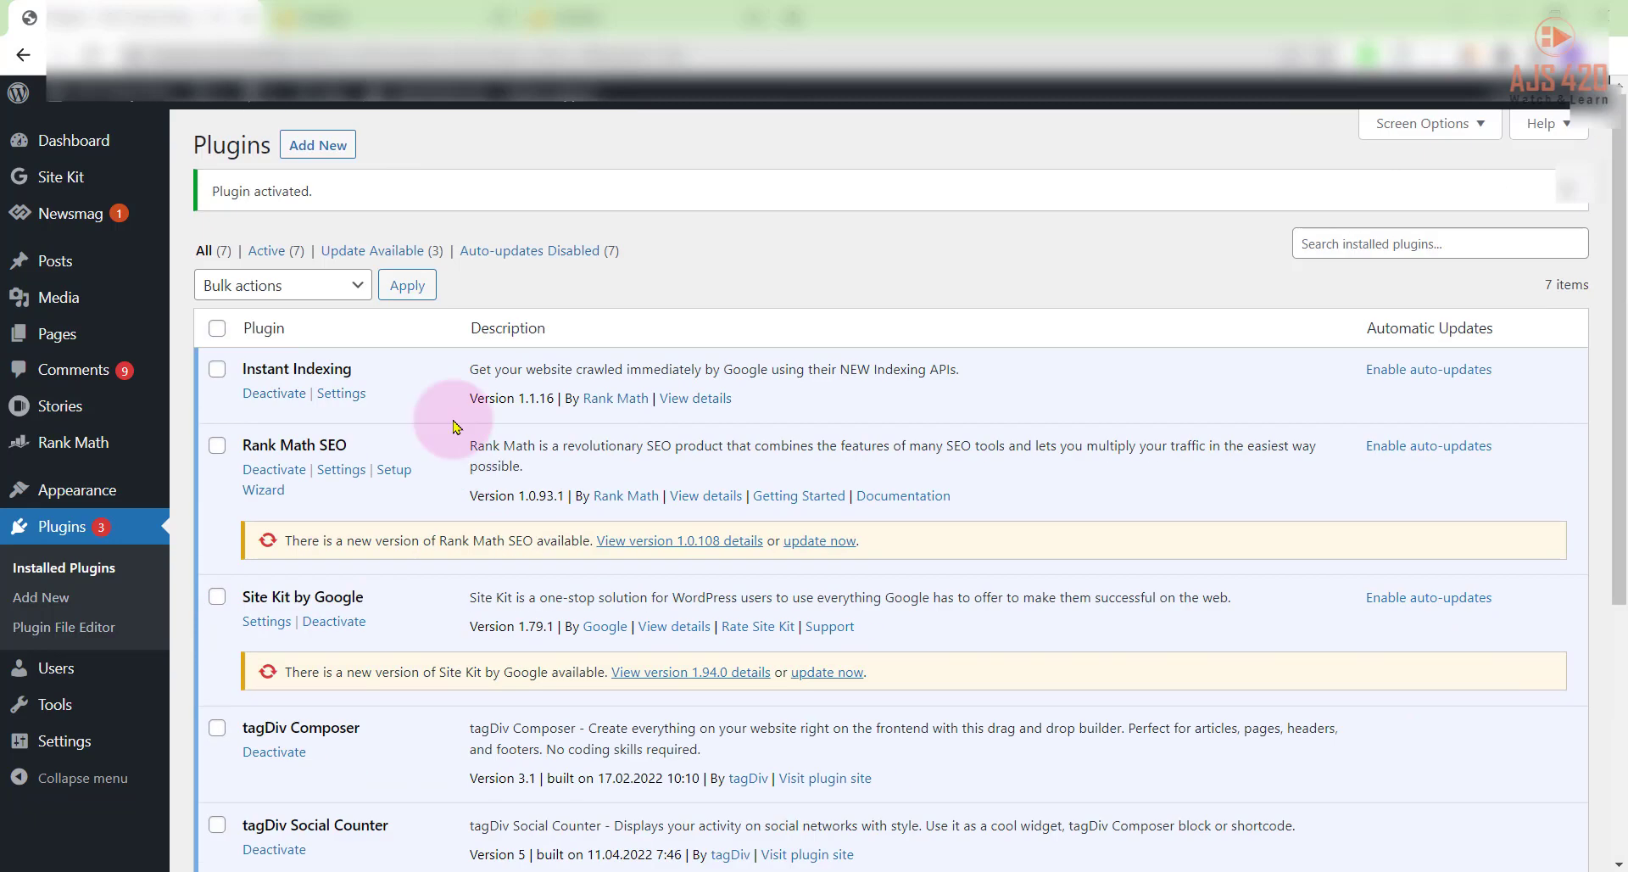
{"action": "left_click", "coordinate": [328, 147]}
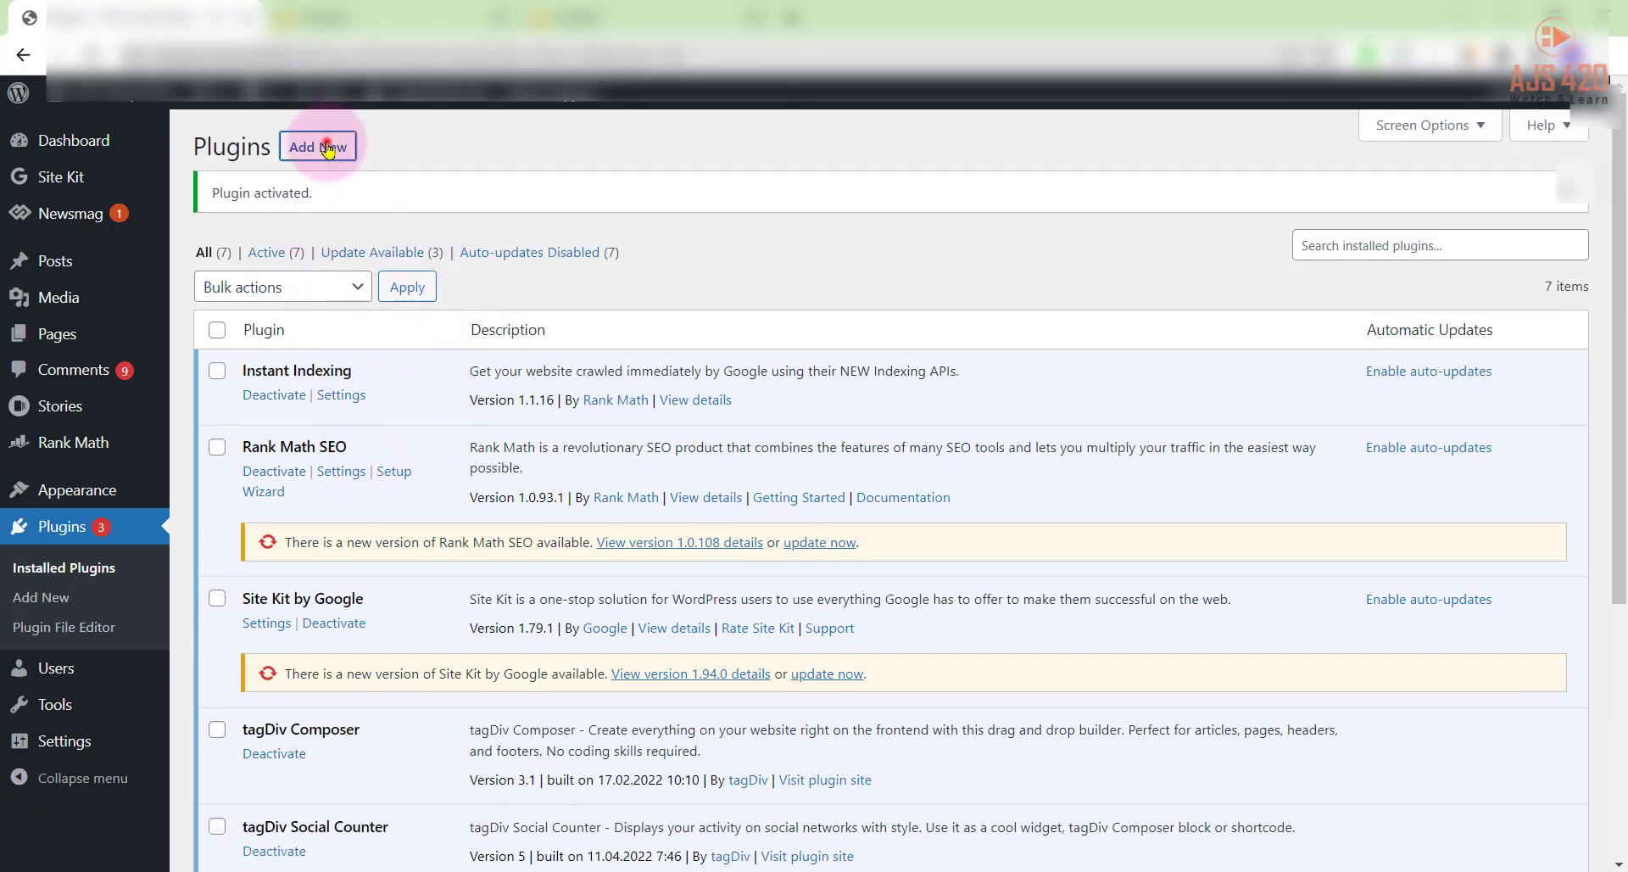
{"action": "left_click", "coordinate": [1391, 206]}
{"action": "left_click", "coordinate": [1345, 287]}
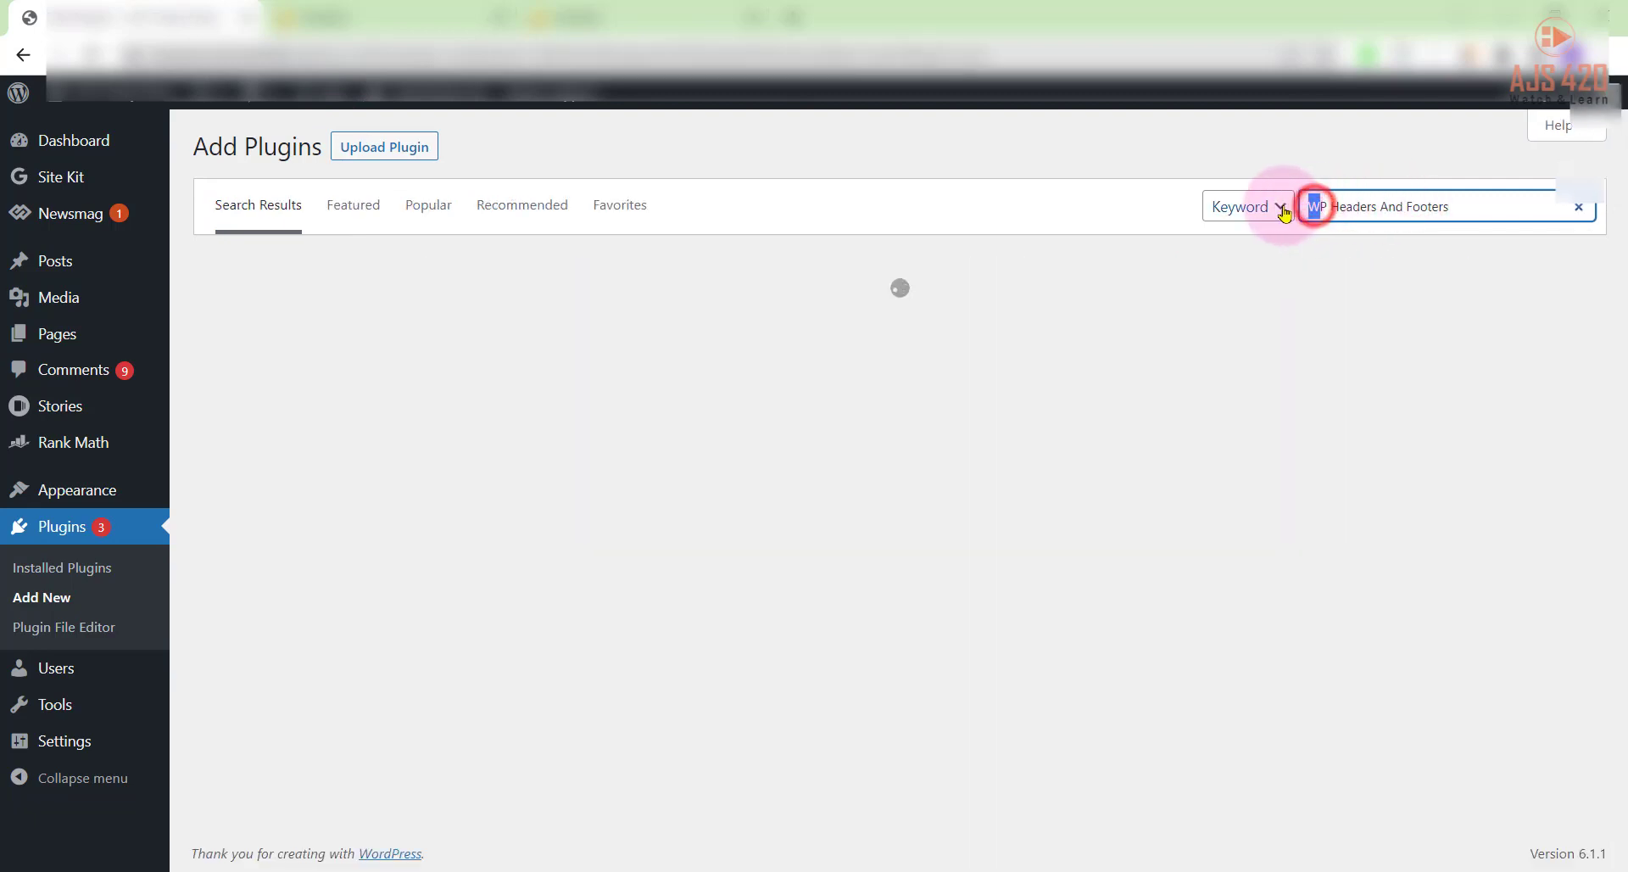
{"action": "left_click", "coordinate": [1341, 207]}
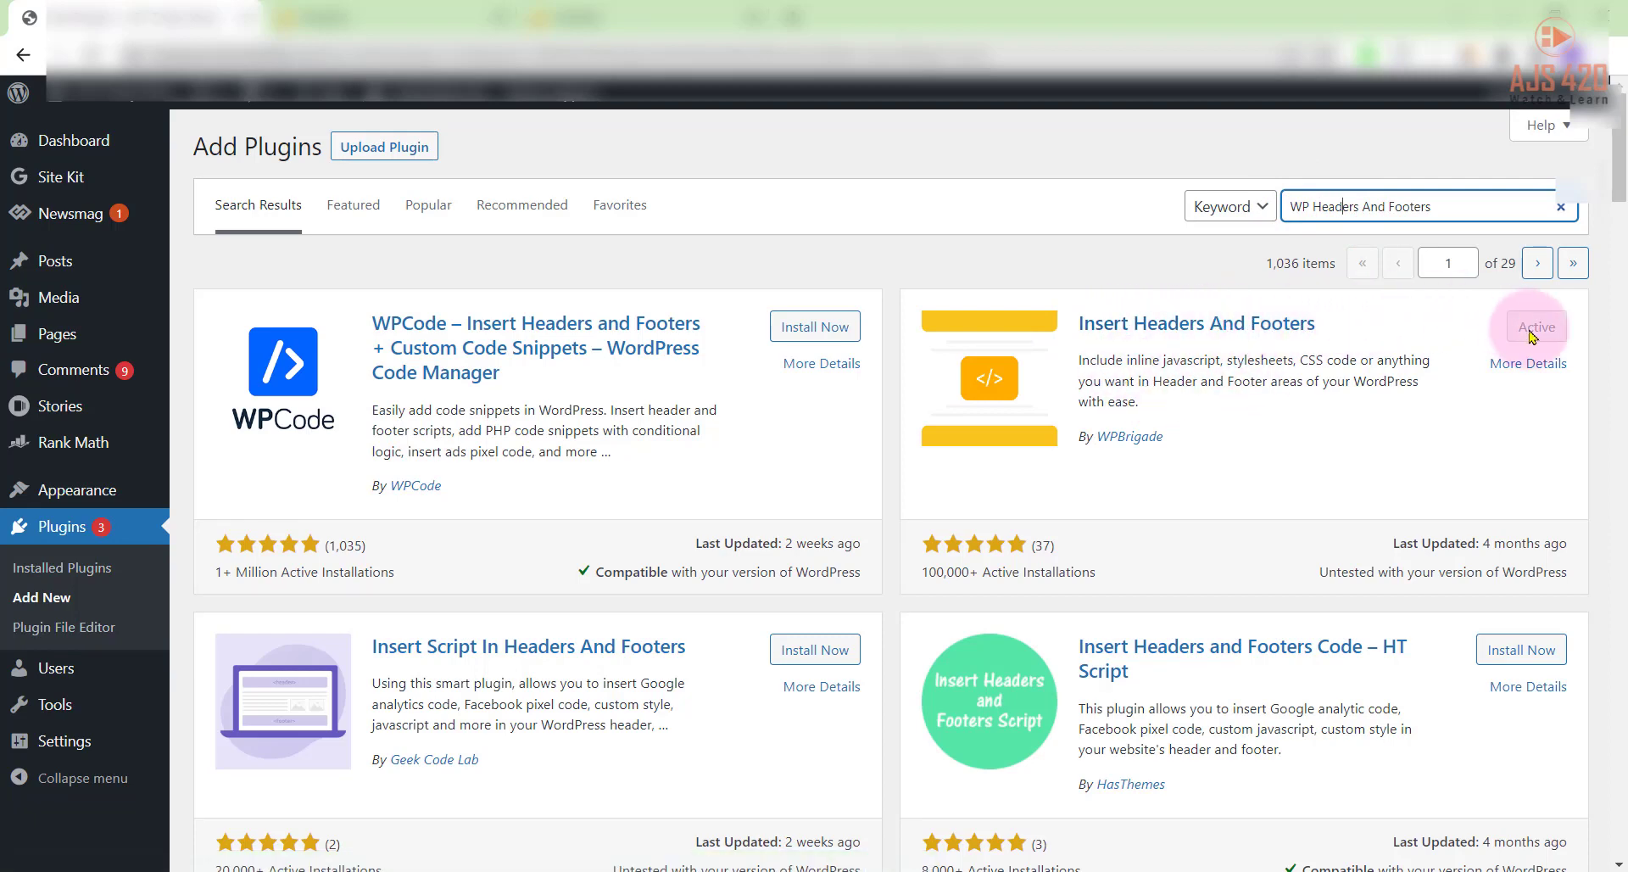
Return to the installed plugins, open the WP Headers And Footers settings and look over the header, body and footer script boxes.
{"action": "left_click", "coordinate": [23, 55]}
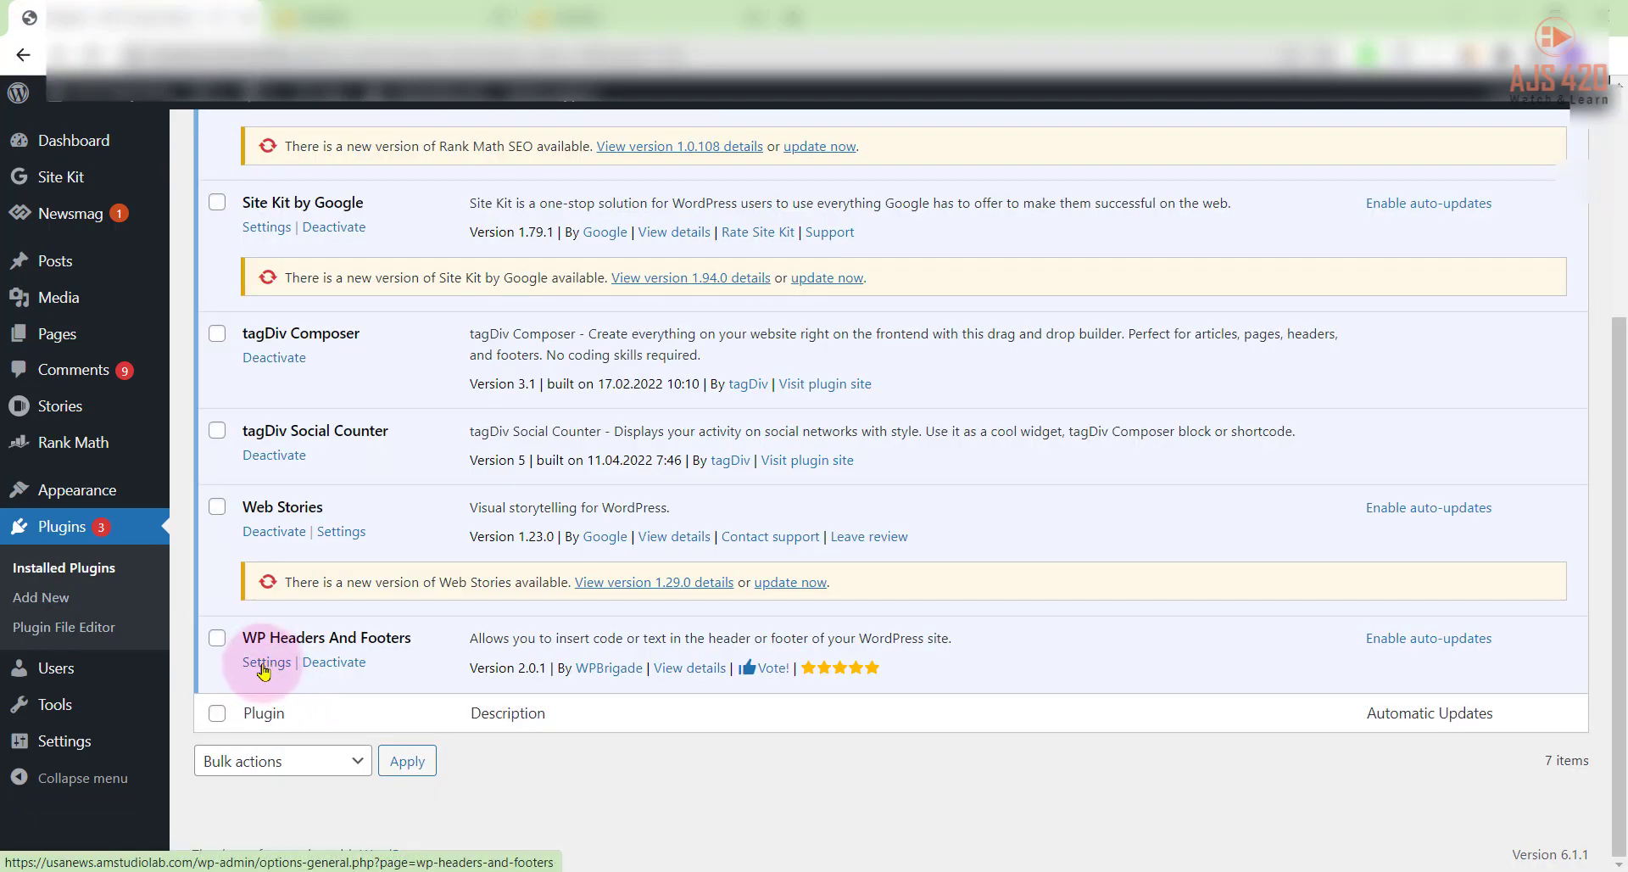
{"action": "left_click", "coordinate": [264, 670]}
{"action": "left_click", "coordinate": [418, 491]}
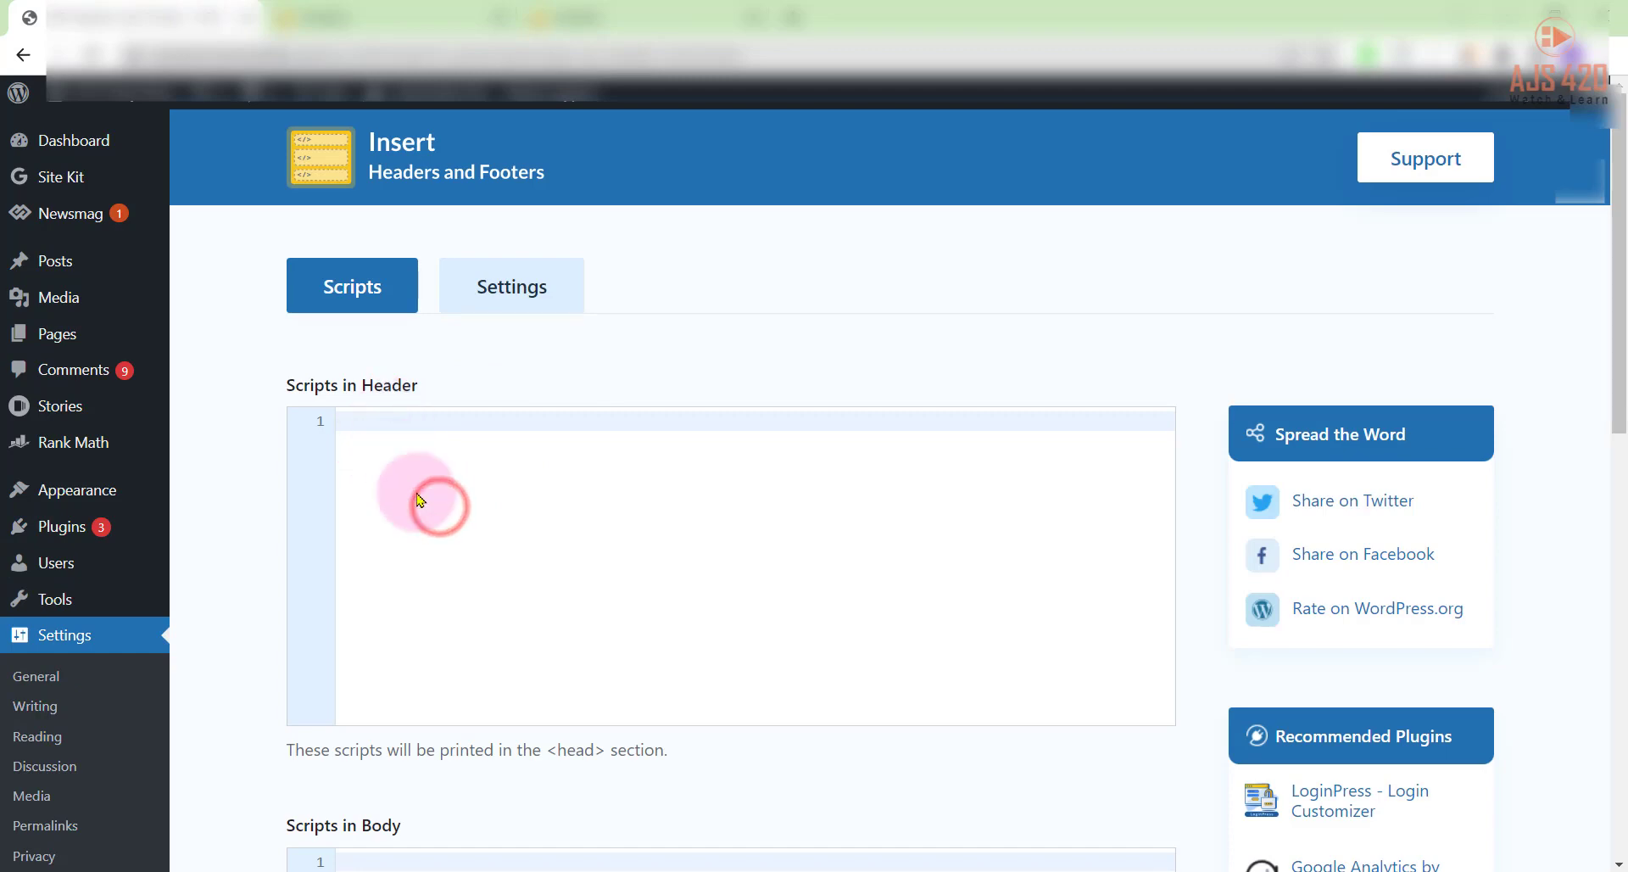
{"action": "scroll", "coordinate": [428, 488], "scroll_direction": "down", "scroll_amount": 5}
{"action": "scroll", "coordinate": [407, 610], "scroll_direction": "down", "scroll_amount": 2}
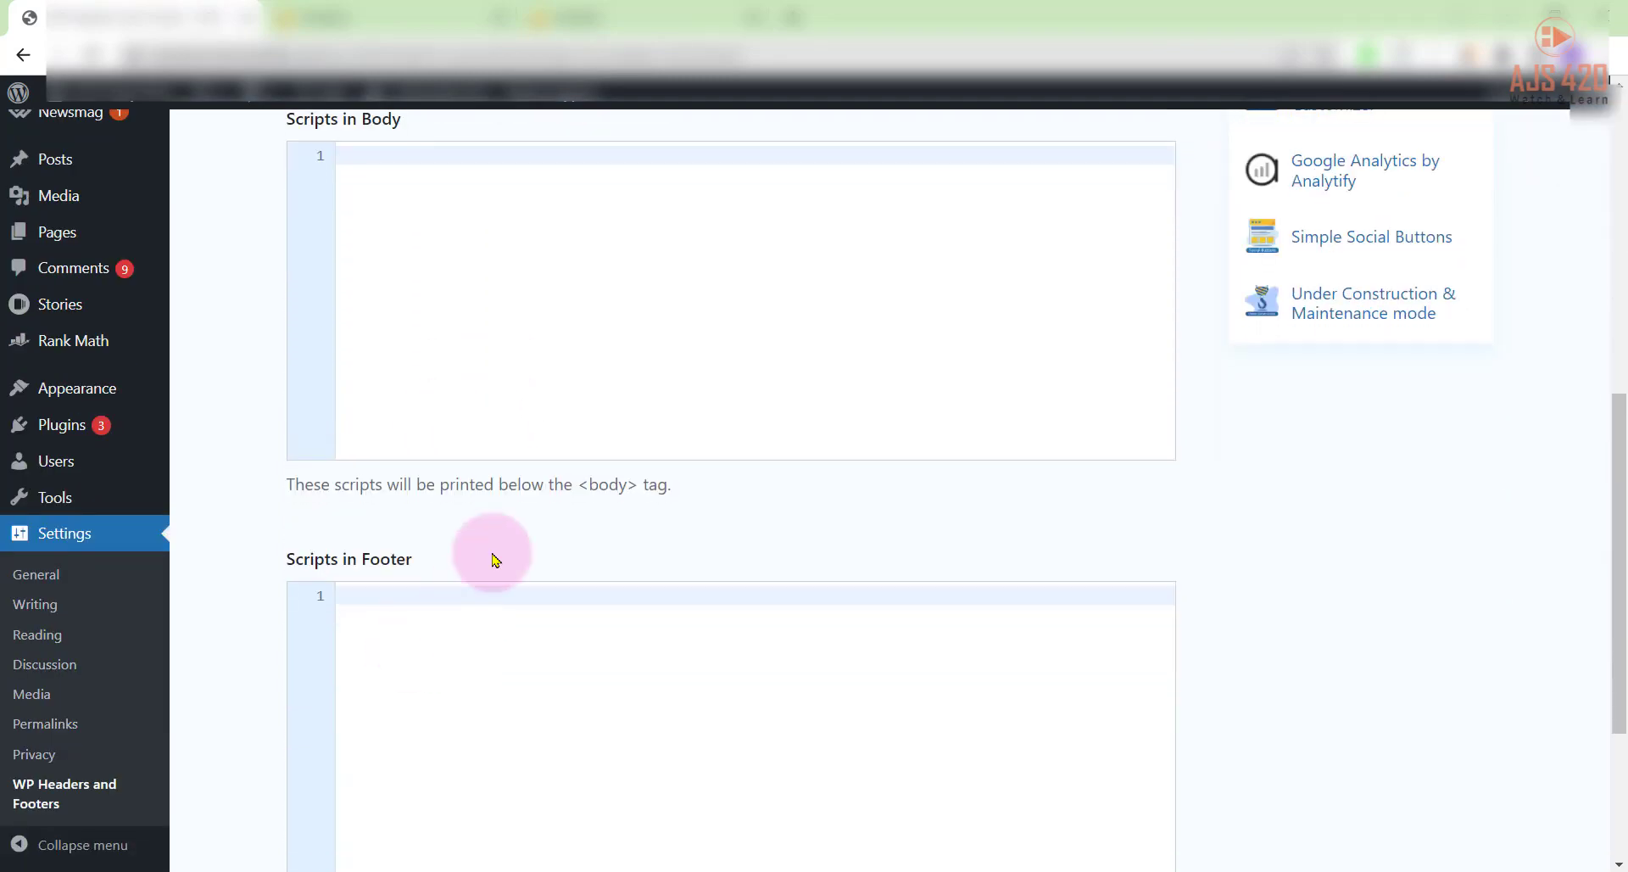
{"action": "scroll", "coordinate": [433, 593], "scroll_direction": "up", "scroll_amount": 7}
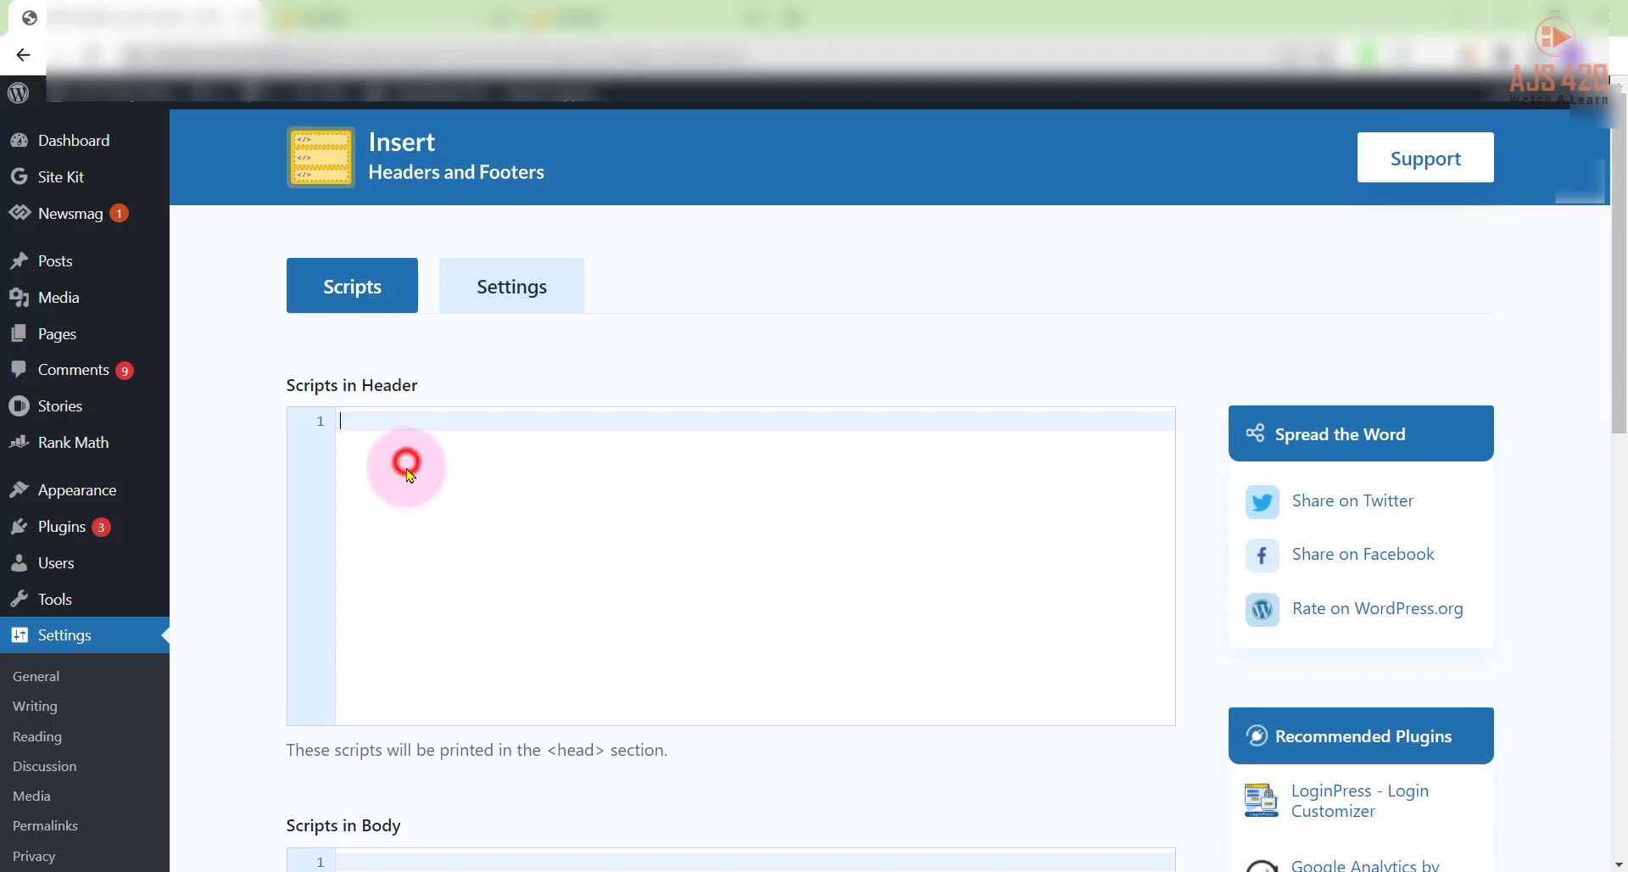
Paste the copied Google tag (gtag.js) code into Scripts in Header and save the plugin's changes.
{"action": "type", "text": "<!-- Google tag (gtag.js) --> <script async src=\"https://www.googletagmanager.com/gtag/js?id=G-EZYBS2J7FL\"></script> <script>   window.dataLayer = window.dataLayer || [];   function gtag(){dataLayer.push(arguments);}   gtag('js', new Date());    gtag('config', 'G-EZYBS2J7FL'); </script>"}
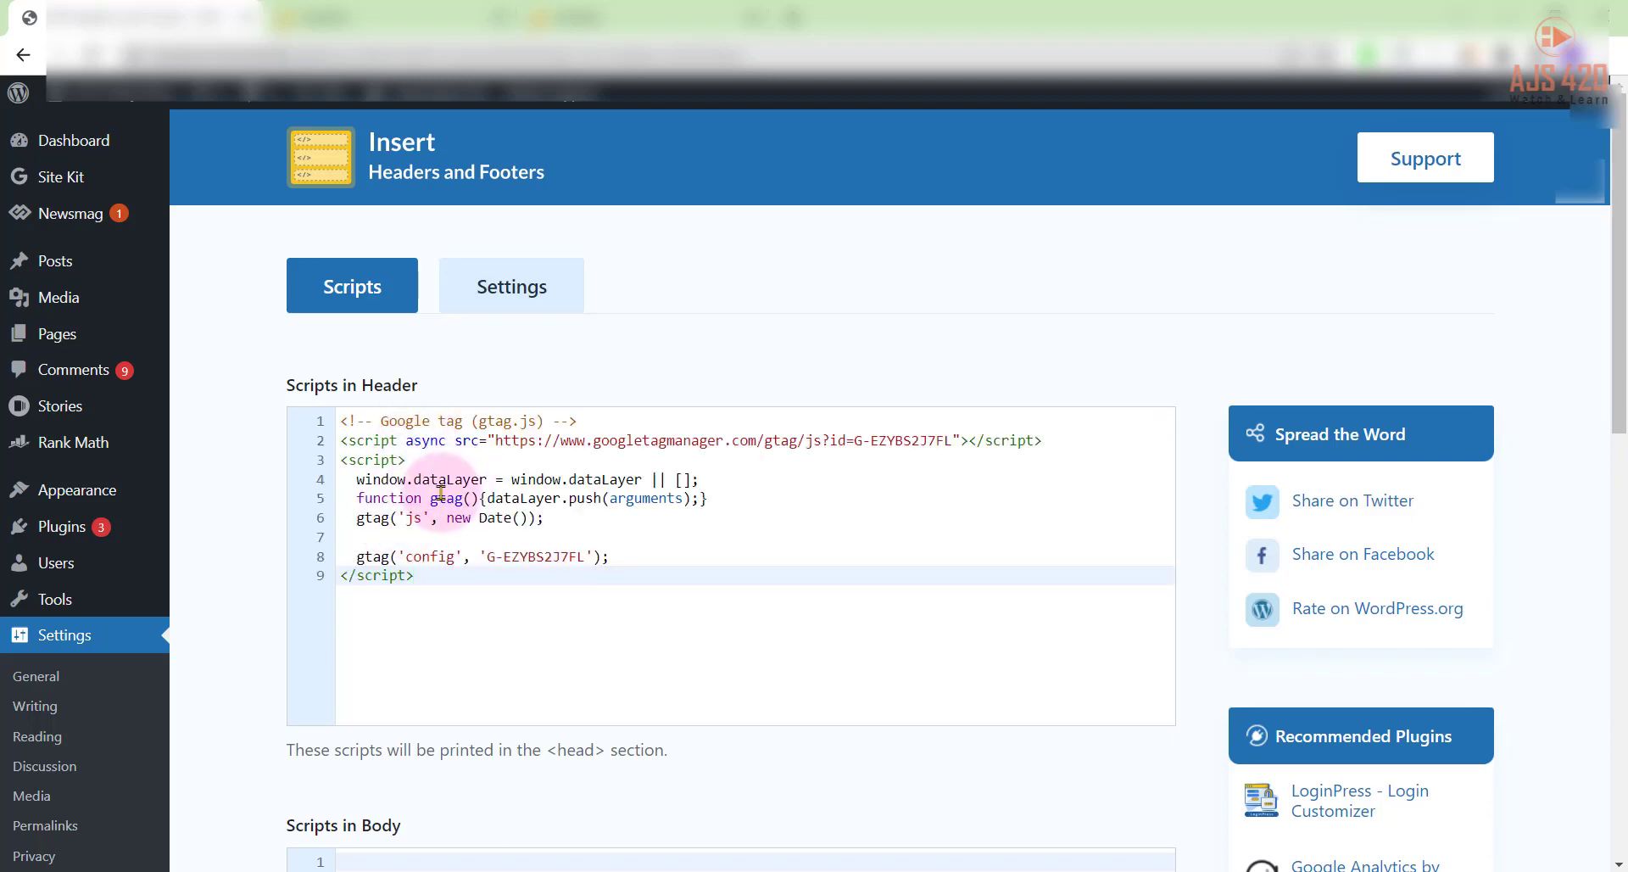
{"action": "scroll", "coordinate": [410, 498], "scroll_direction": "down", "scroll_amount": 10}
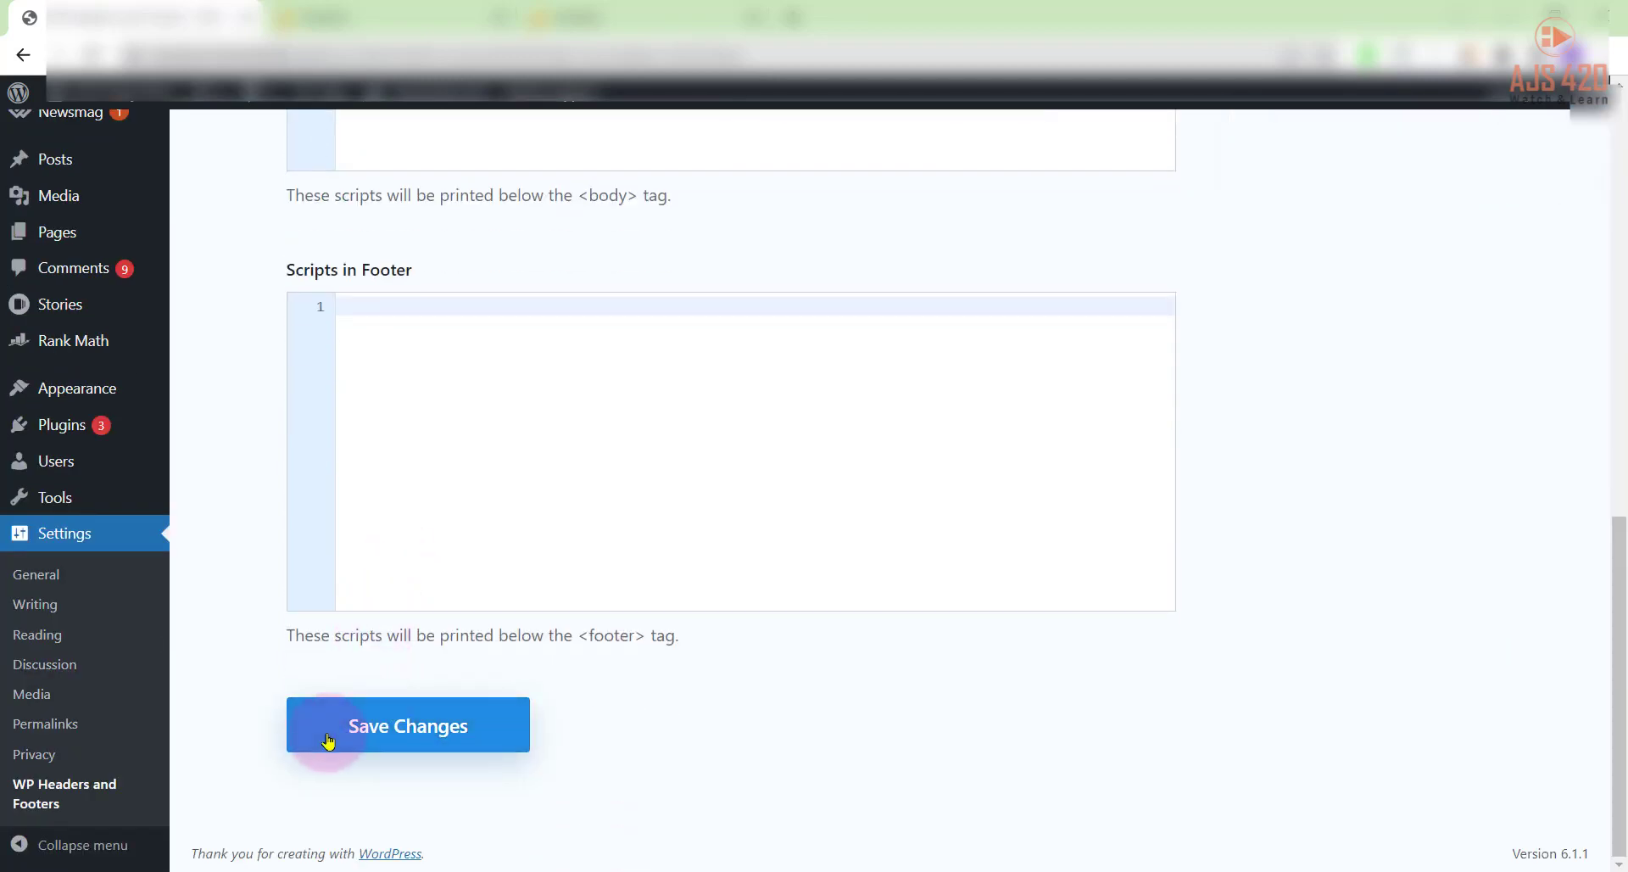
{"action": "left_click", "coordinate": [399, 735]}
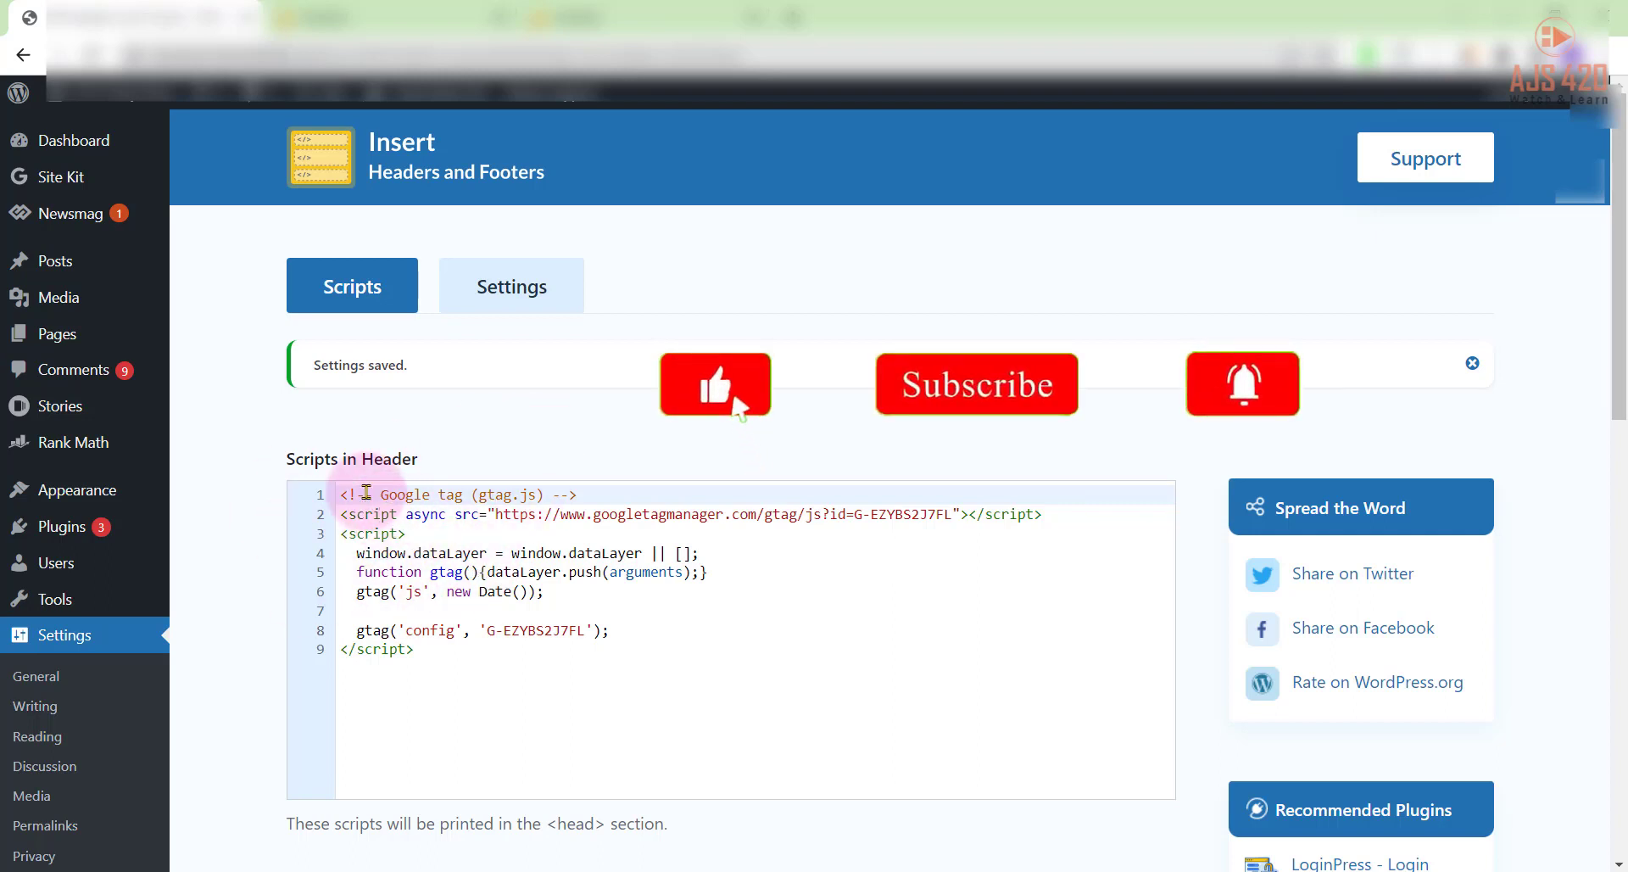
Switch back to Google Analytics and close the installation instructions and the web stream details.
{"action": "left_click", "coordinate": [627, 17]}
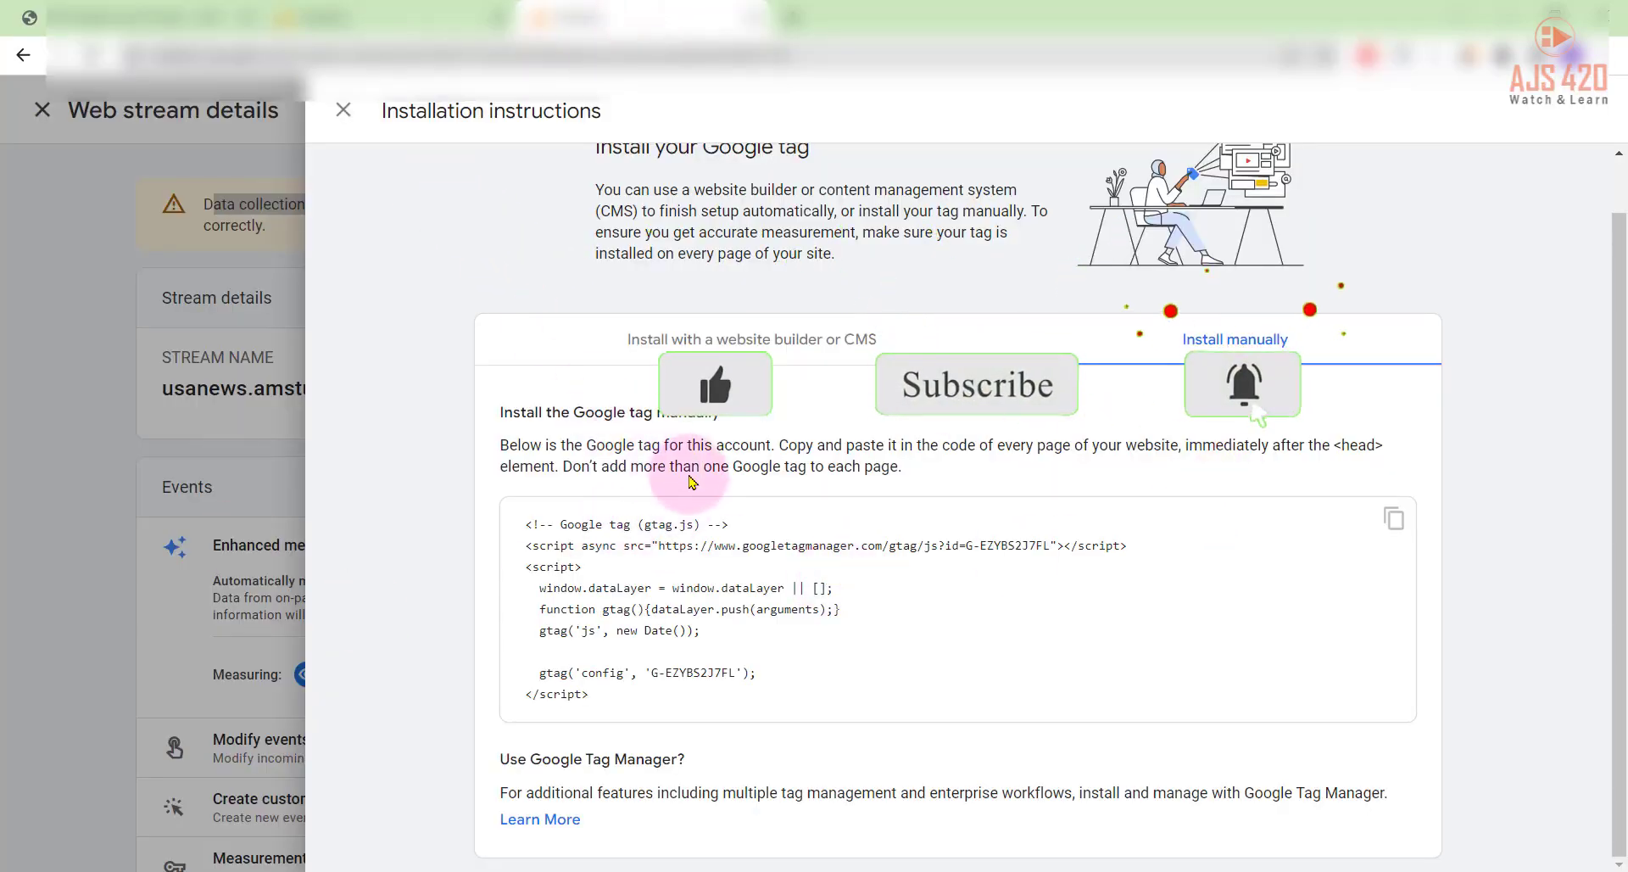
{"action": "left_click", "coordinate": [346, 111]}
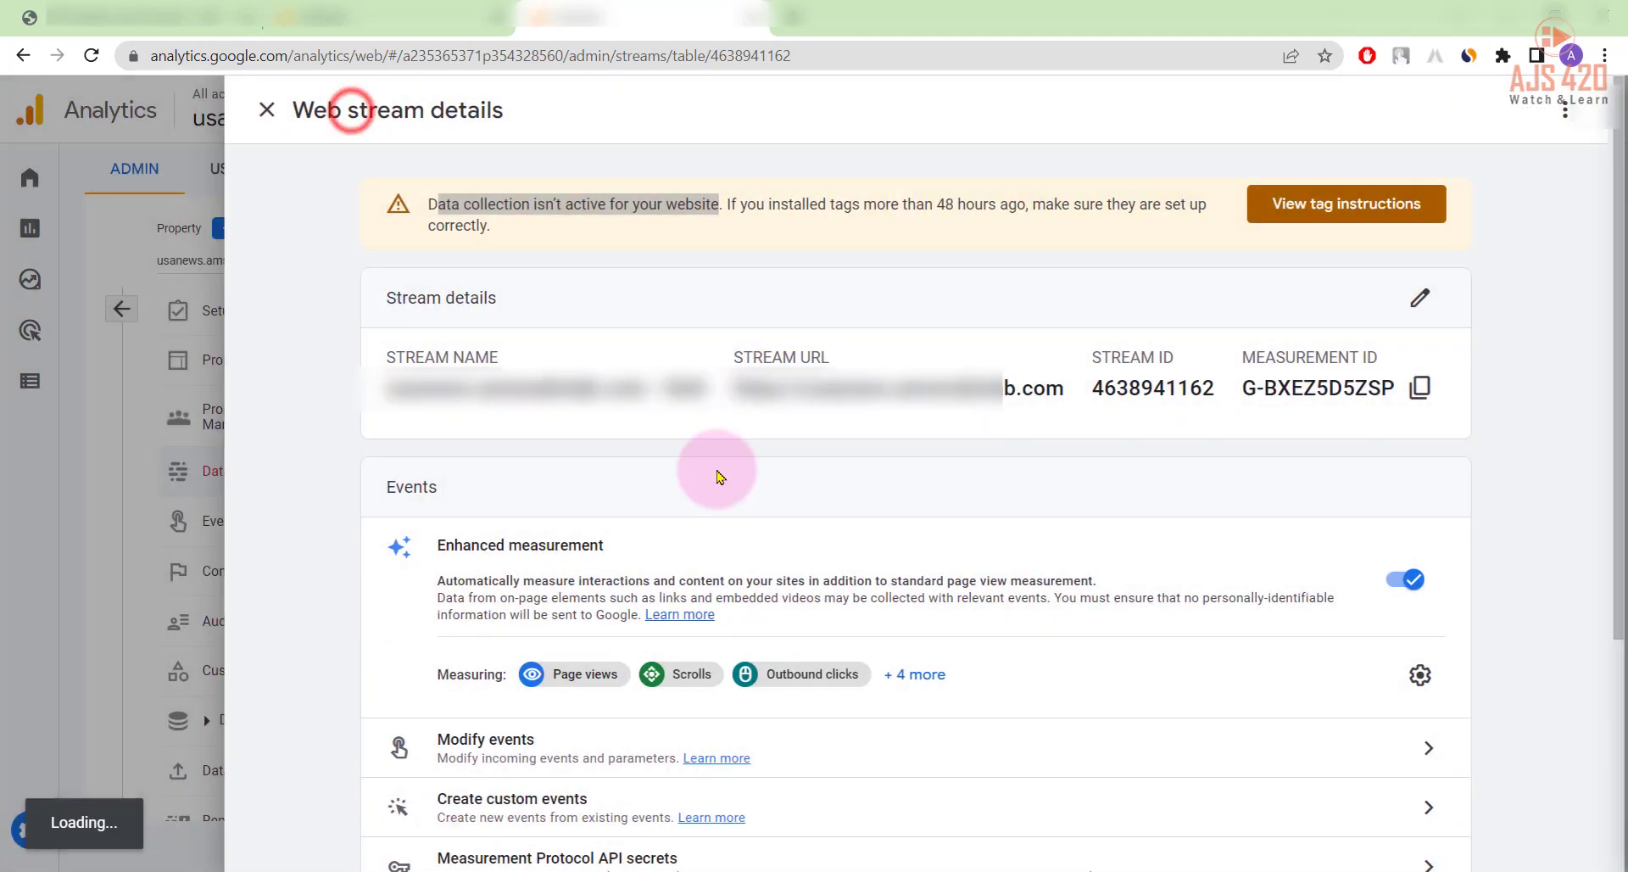
{"action": "left_click", "coordinate": [271, 112]}
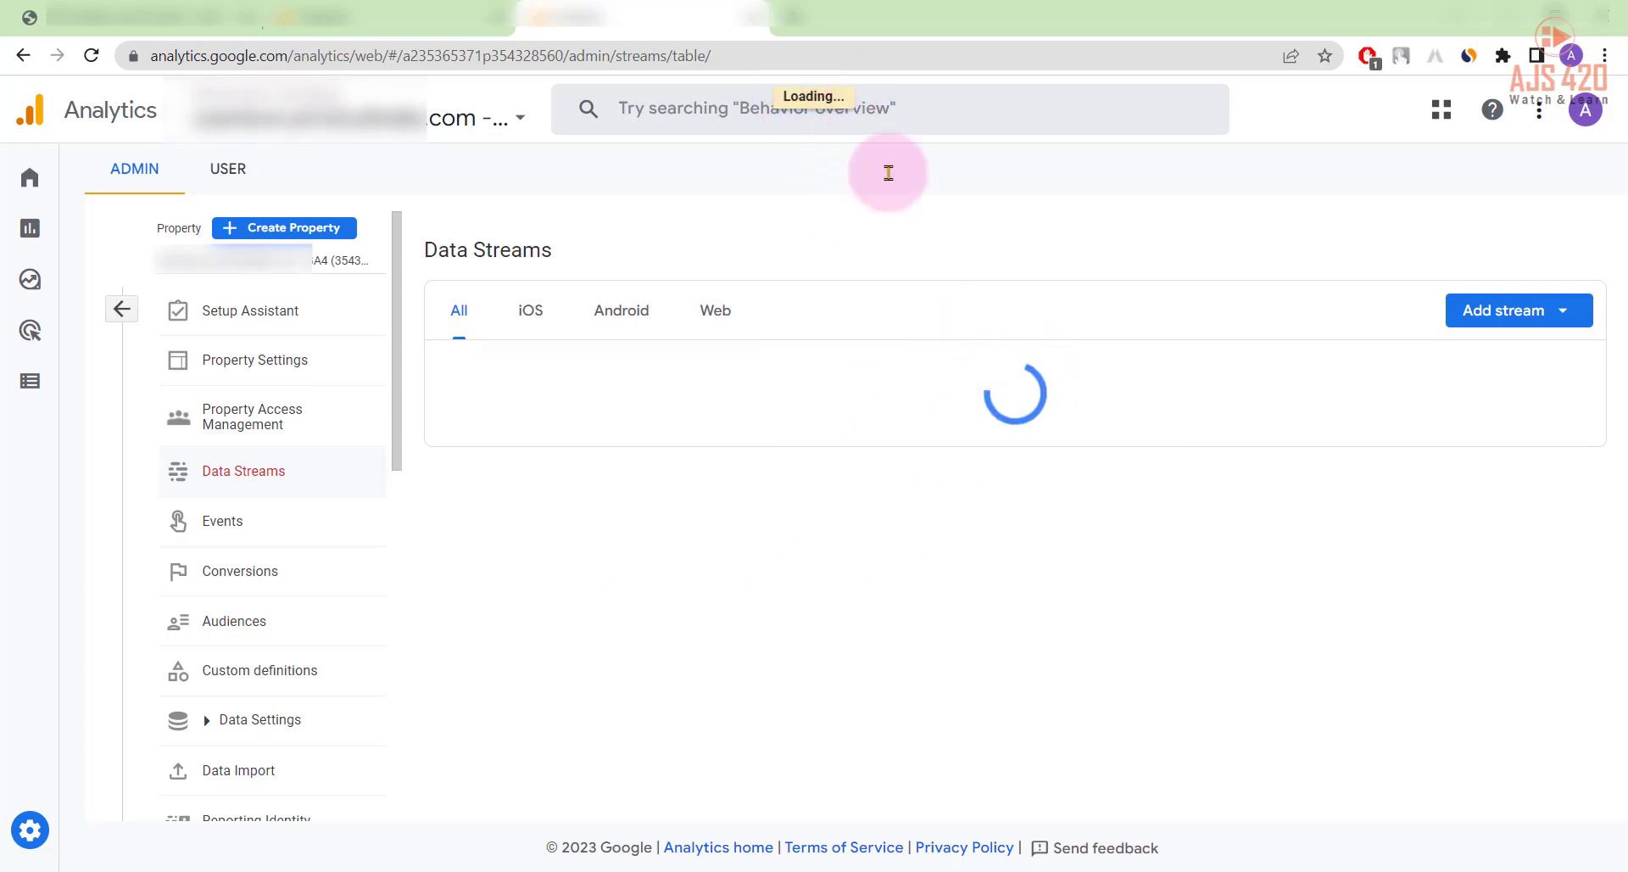
Open the GA4 property's reports and go to the Realtime overview.
{"action": "mouse_move", "coordinate": [46, 182]}
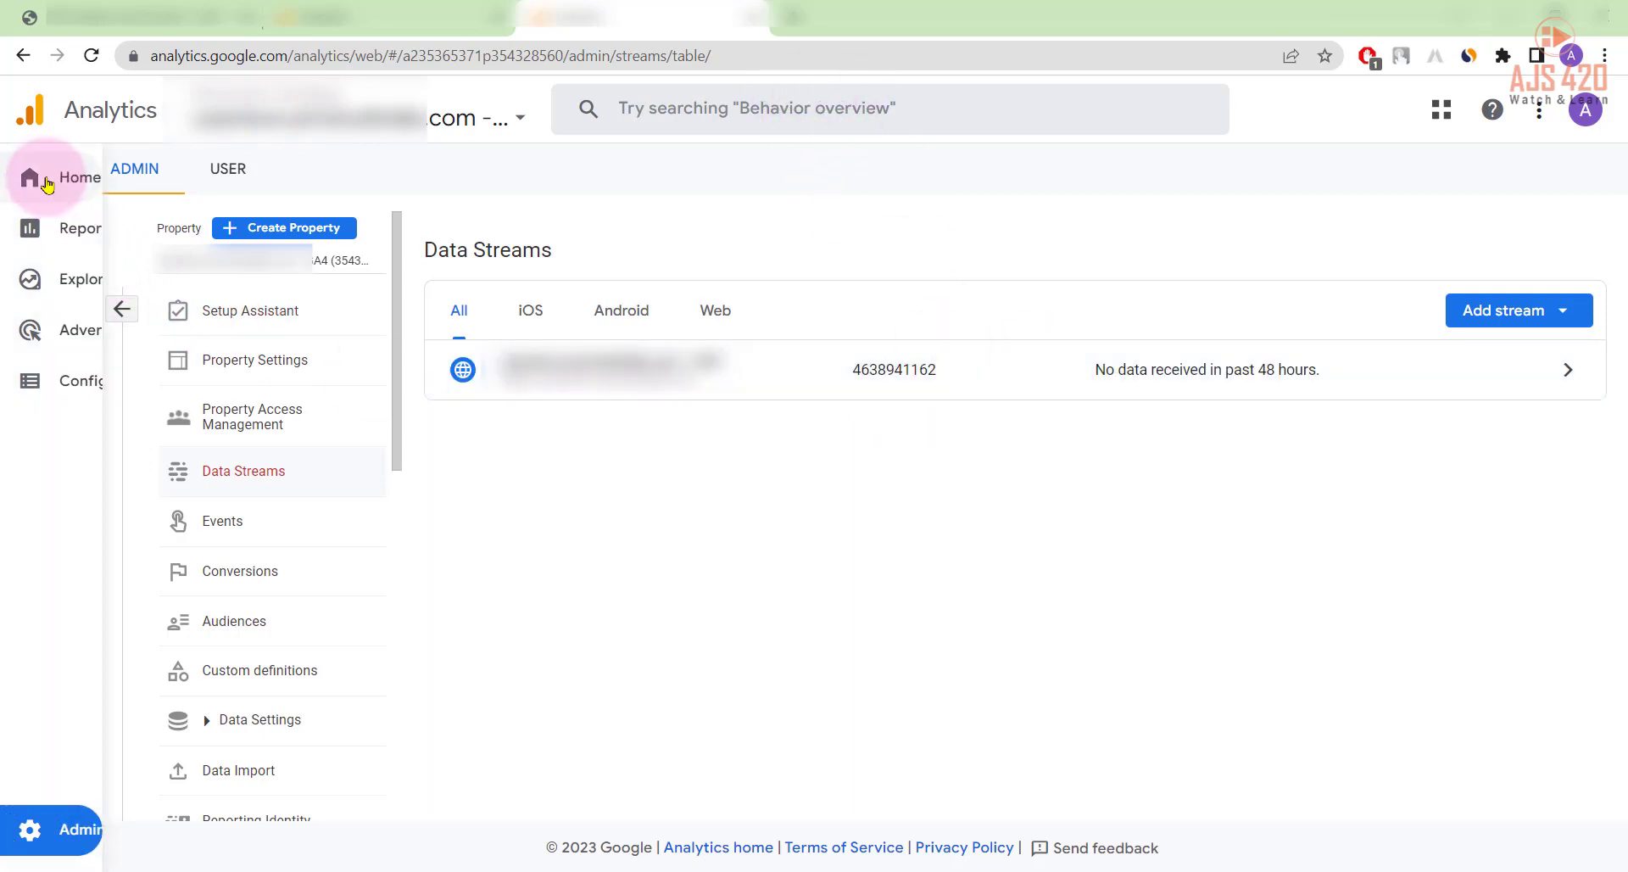
{"action": "left_click", "coordinate": [84, 231]}
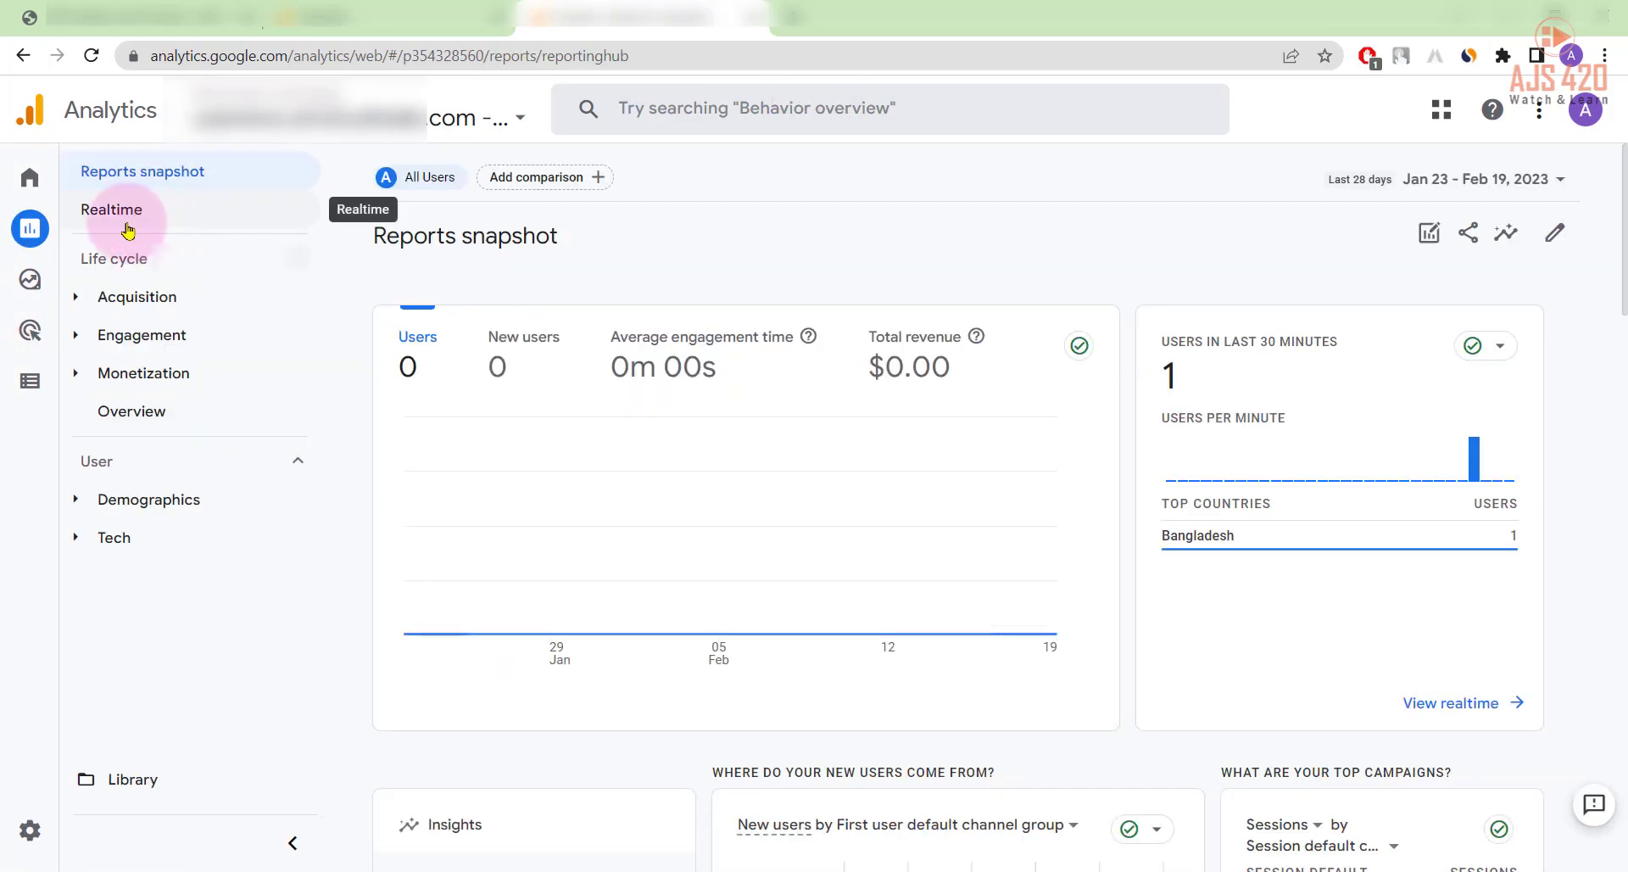
{"action": "left_click", "coordinate": [114, 213]}
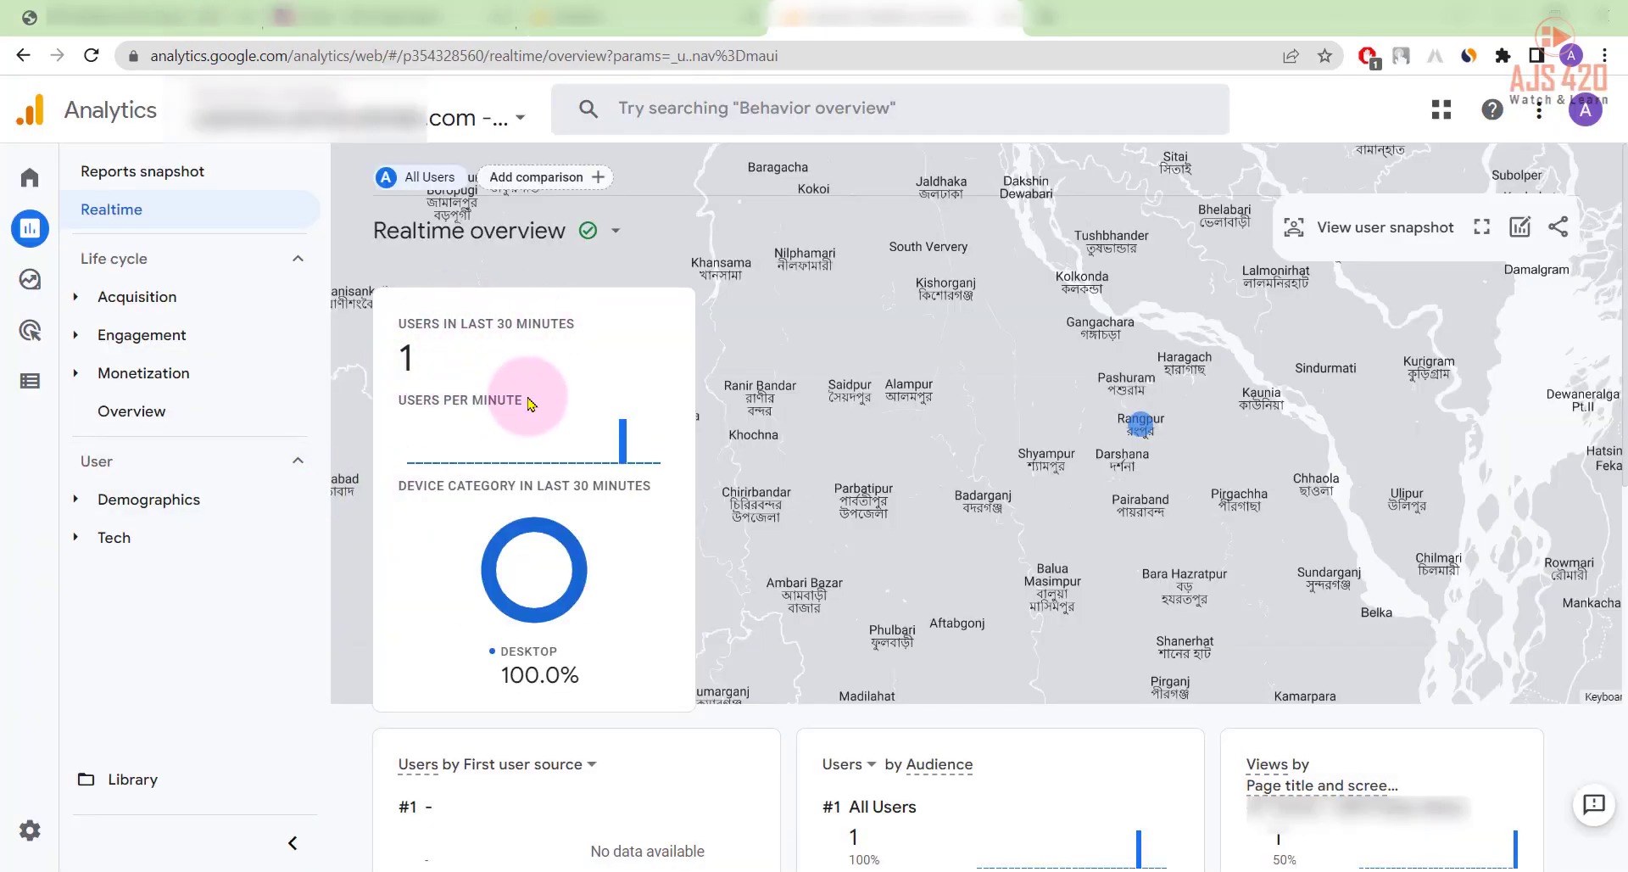
Examine the Realtime overview's users in the last 30 minutes, the user location on the map and the users-per-minute chart.
{"action": "left_click_drag", "start_coordinate": [527, 397], "coordinate": [400, 351]}
{"action": "left_click", "coordinate": [426, 365]}
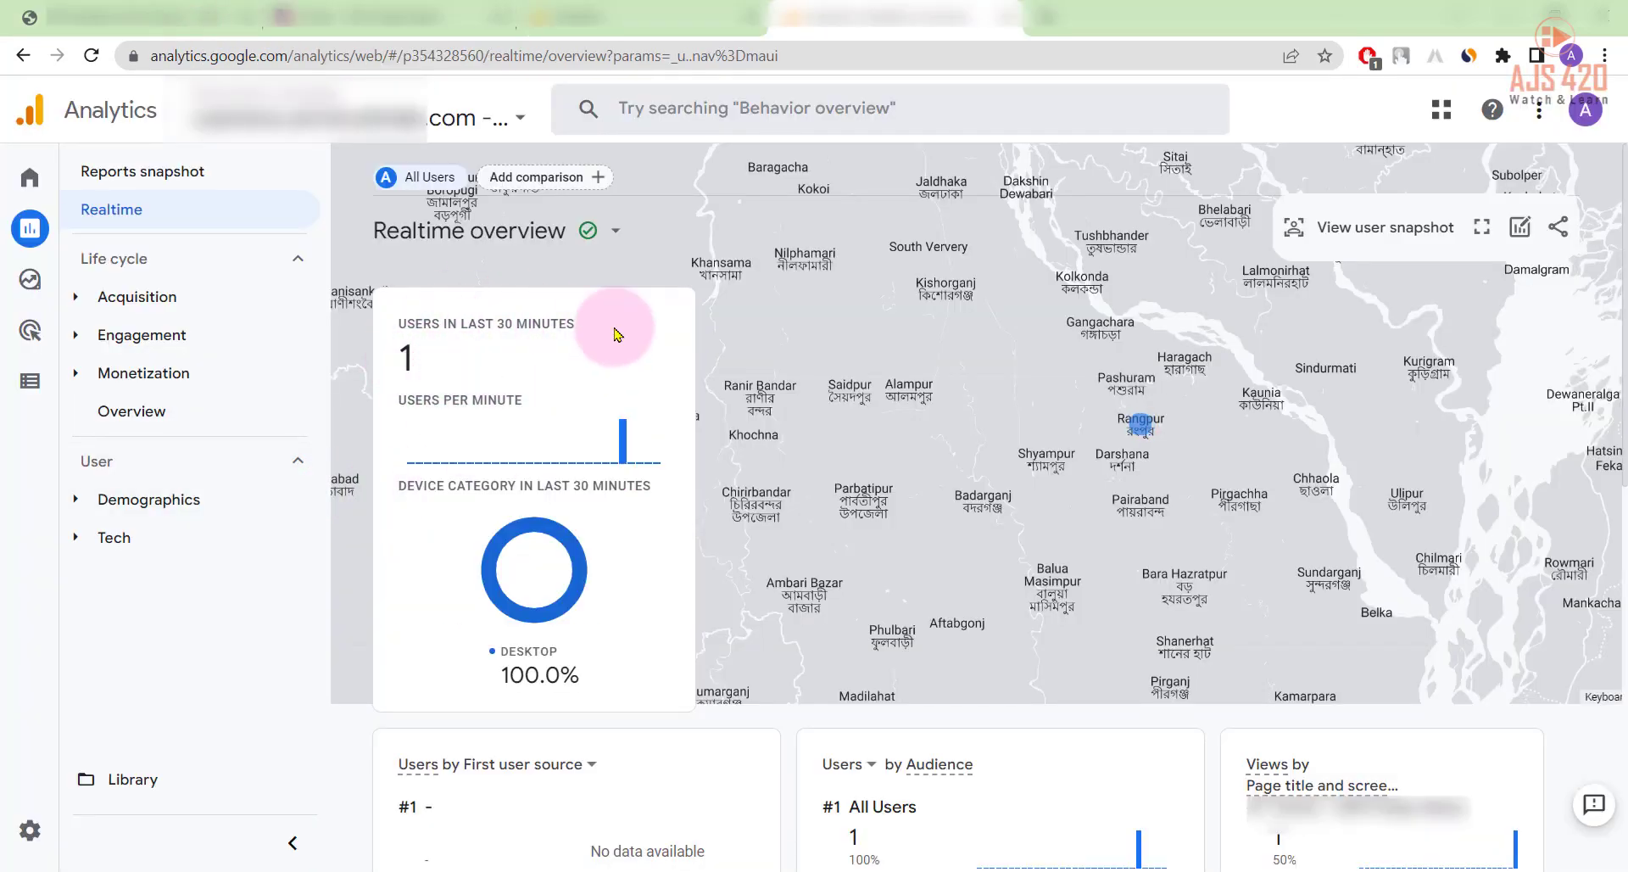
{"action": "double_click", "coordinate": [402, 348]}
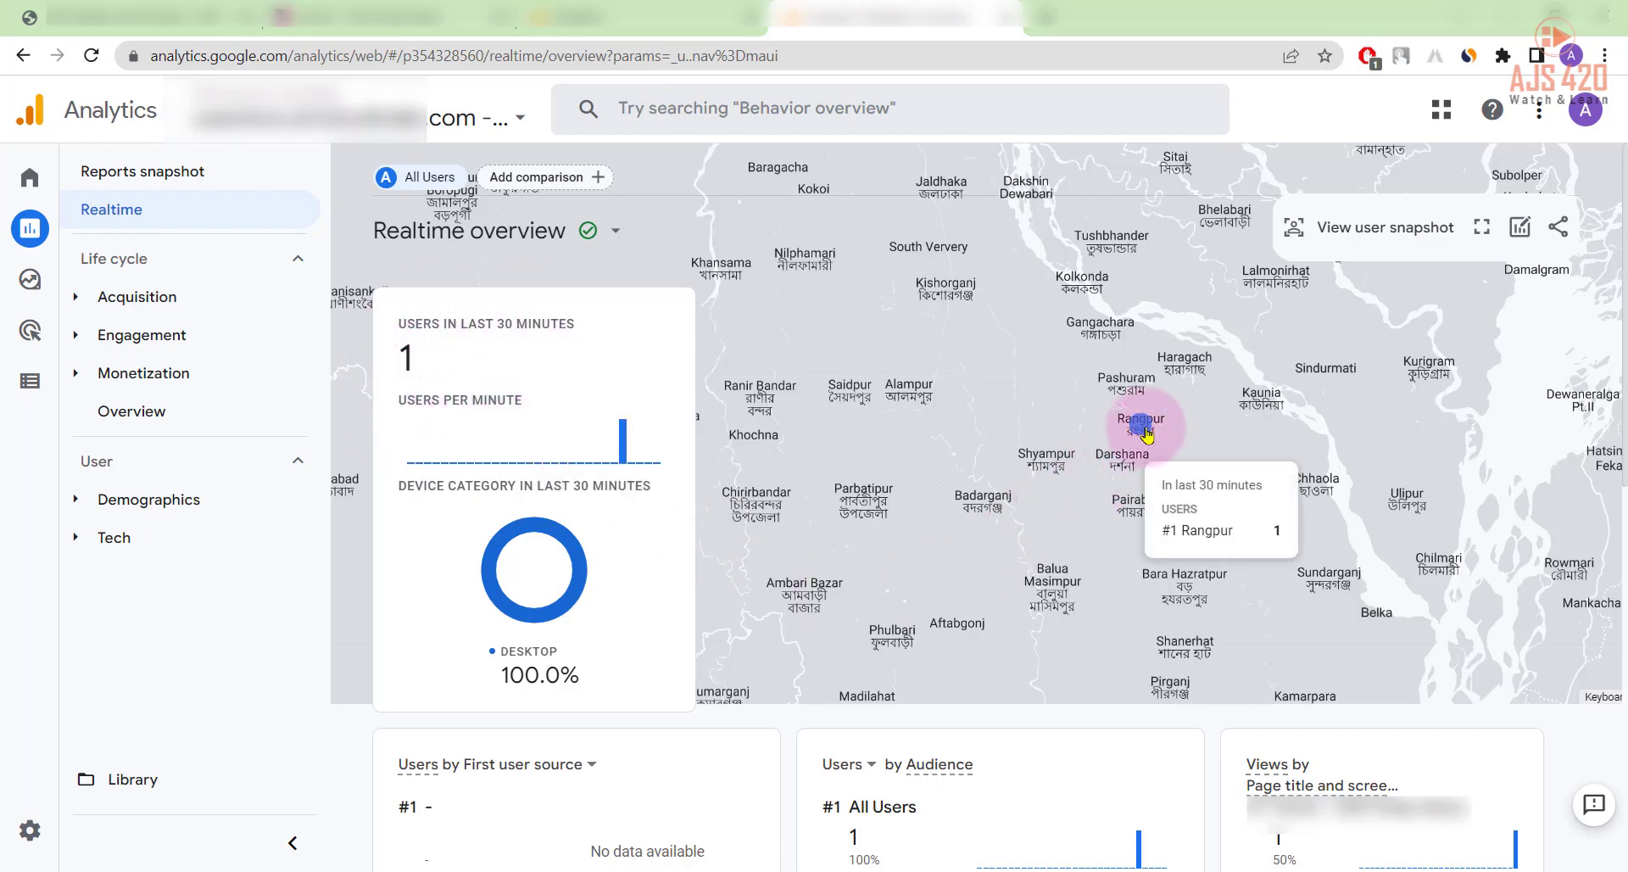
{"action": "mouse_move", "coordinate": [1144, 442]}
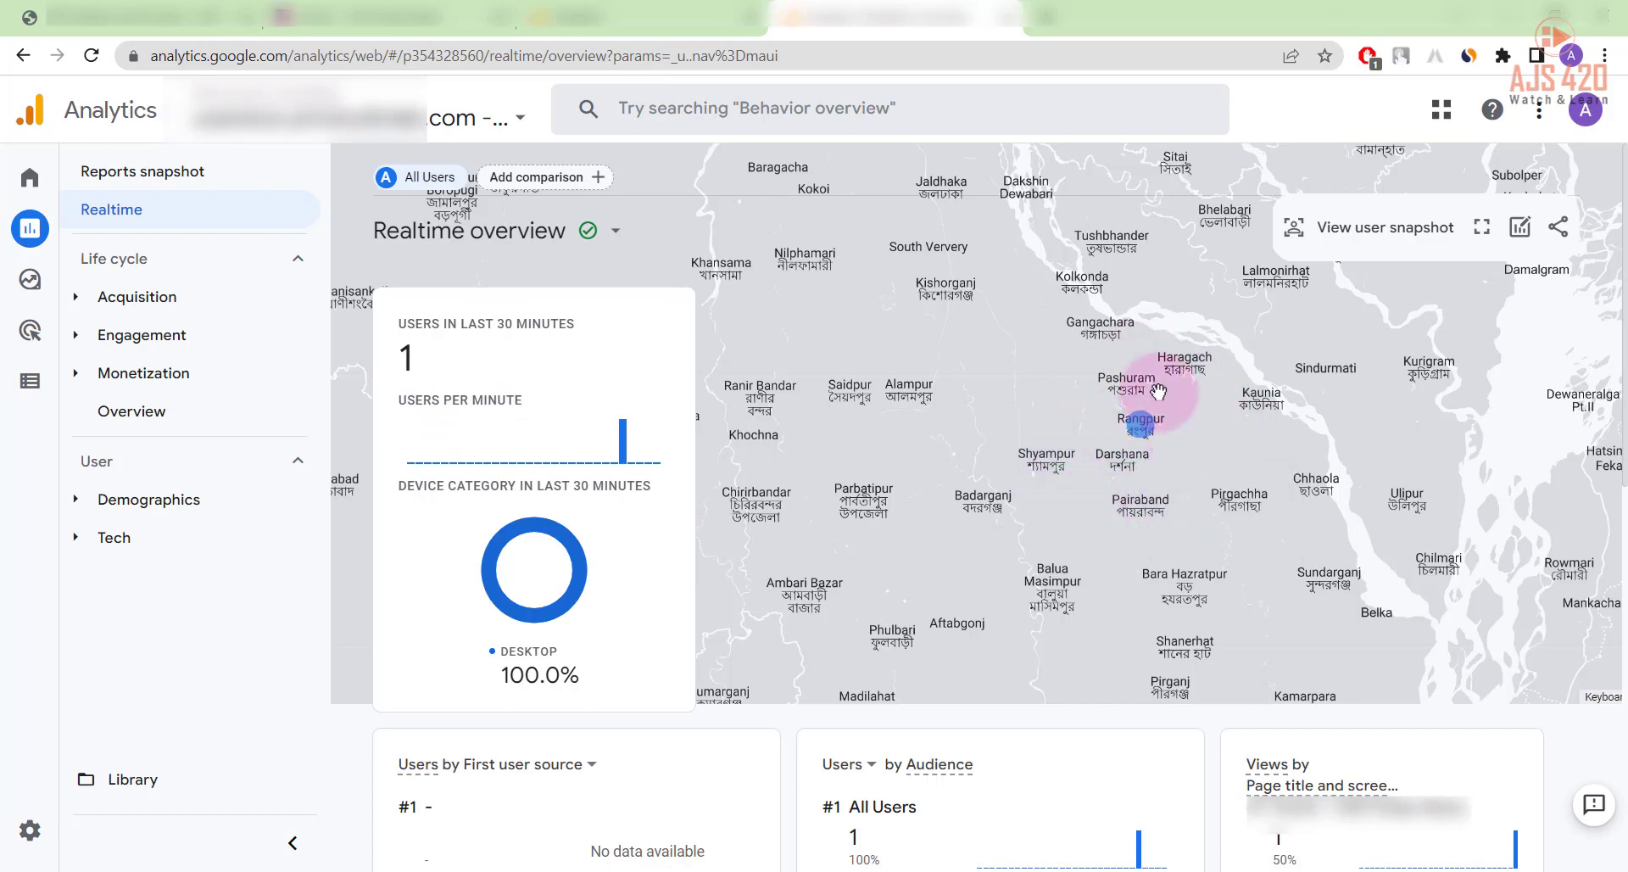
{"action": "scroll", "coordinate": [1043, 389], "scroll_direction": "down", "scroll_amount": 1}
{"action": "scroll", "coordinate": [1043, 389], "scroll_direction": "down", "scroll_amount": 5}
{"action": "scroll", "coordinate": [1089, 410], "scroll_direction": "up", "scroll_amount": 6}
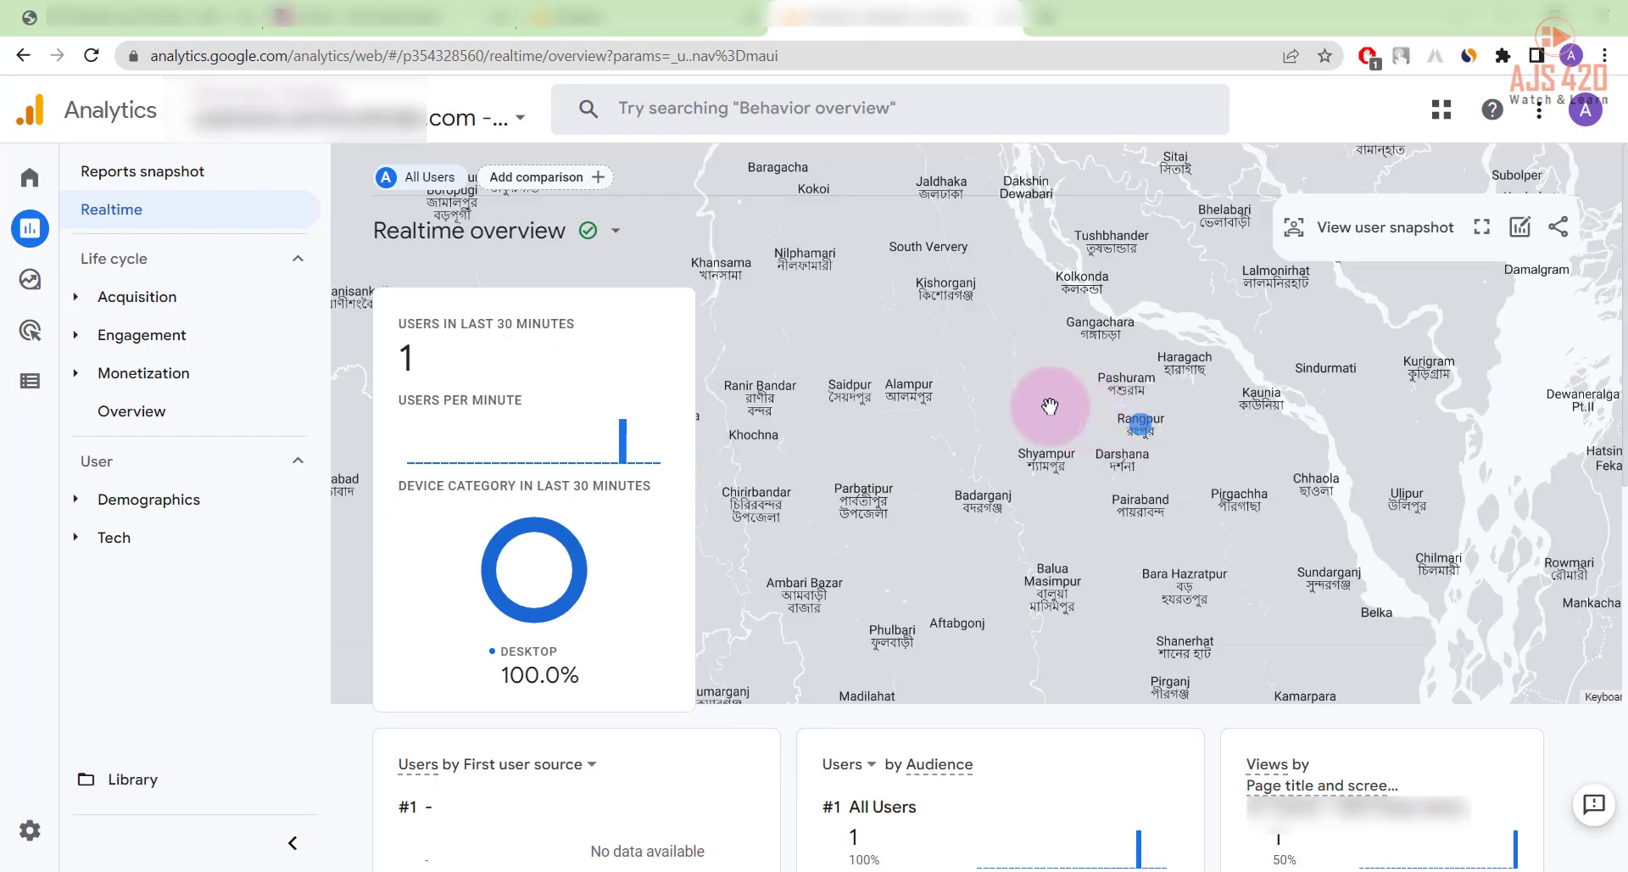
{"action": "mouse_move", "coordinate": [473, 452]}
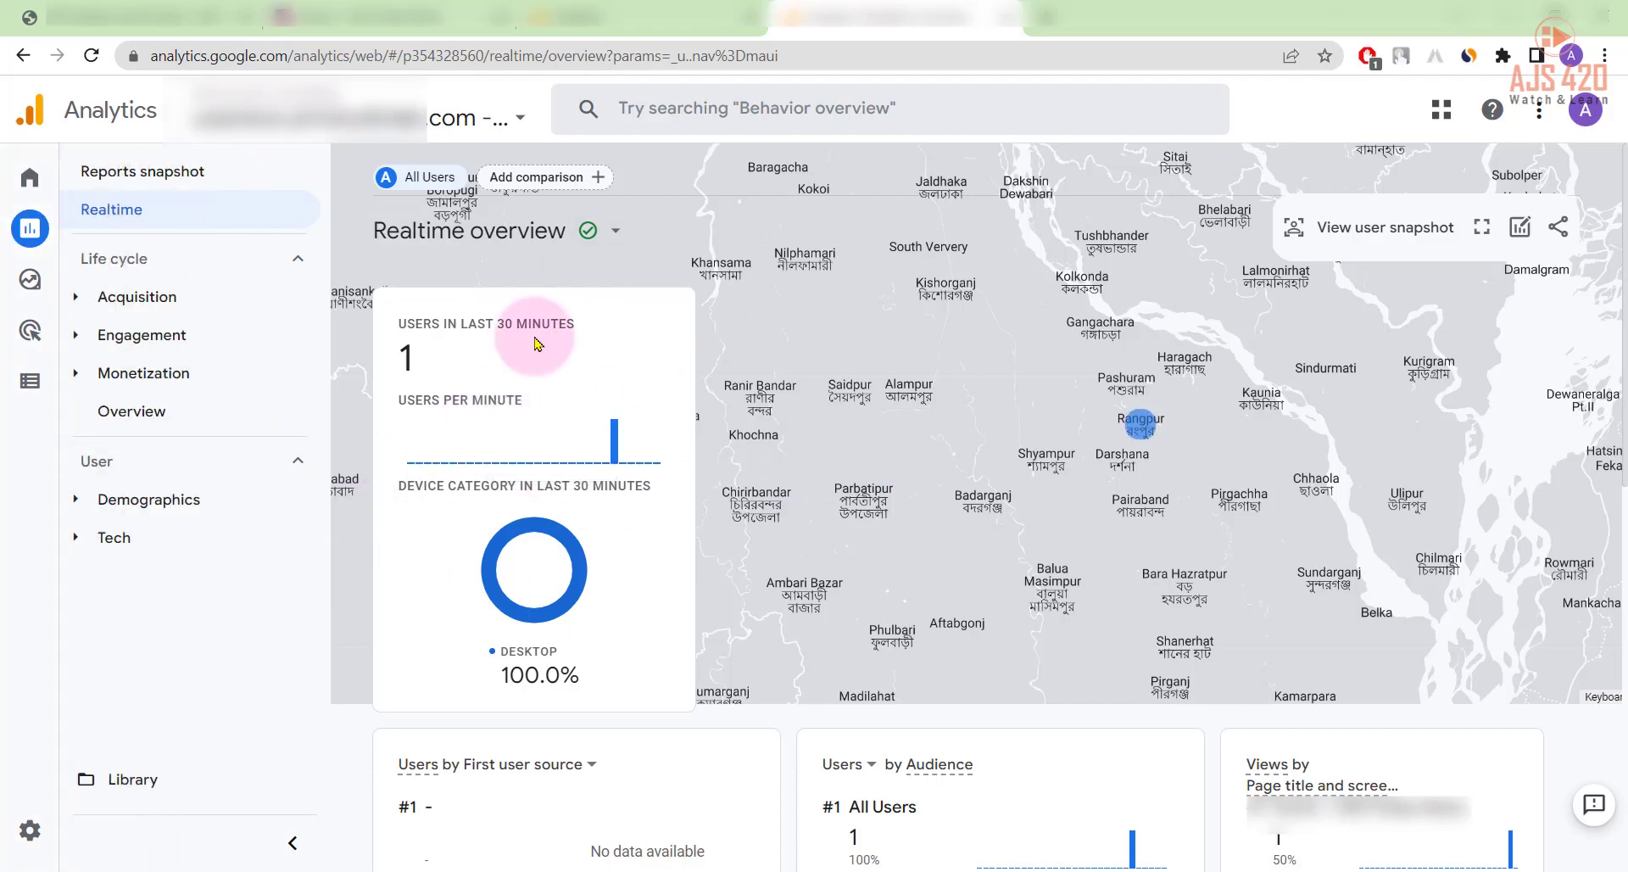
{"action": "mouse_move", "coordinate": [576, 466]}
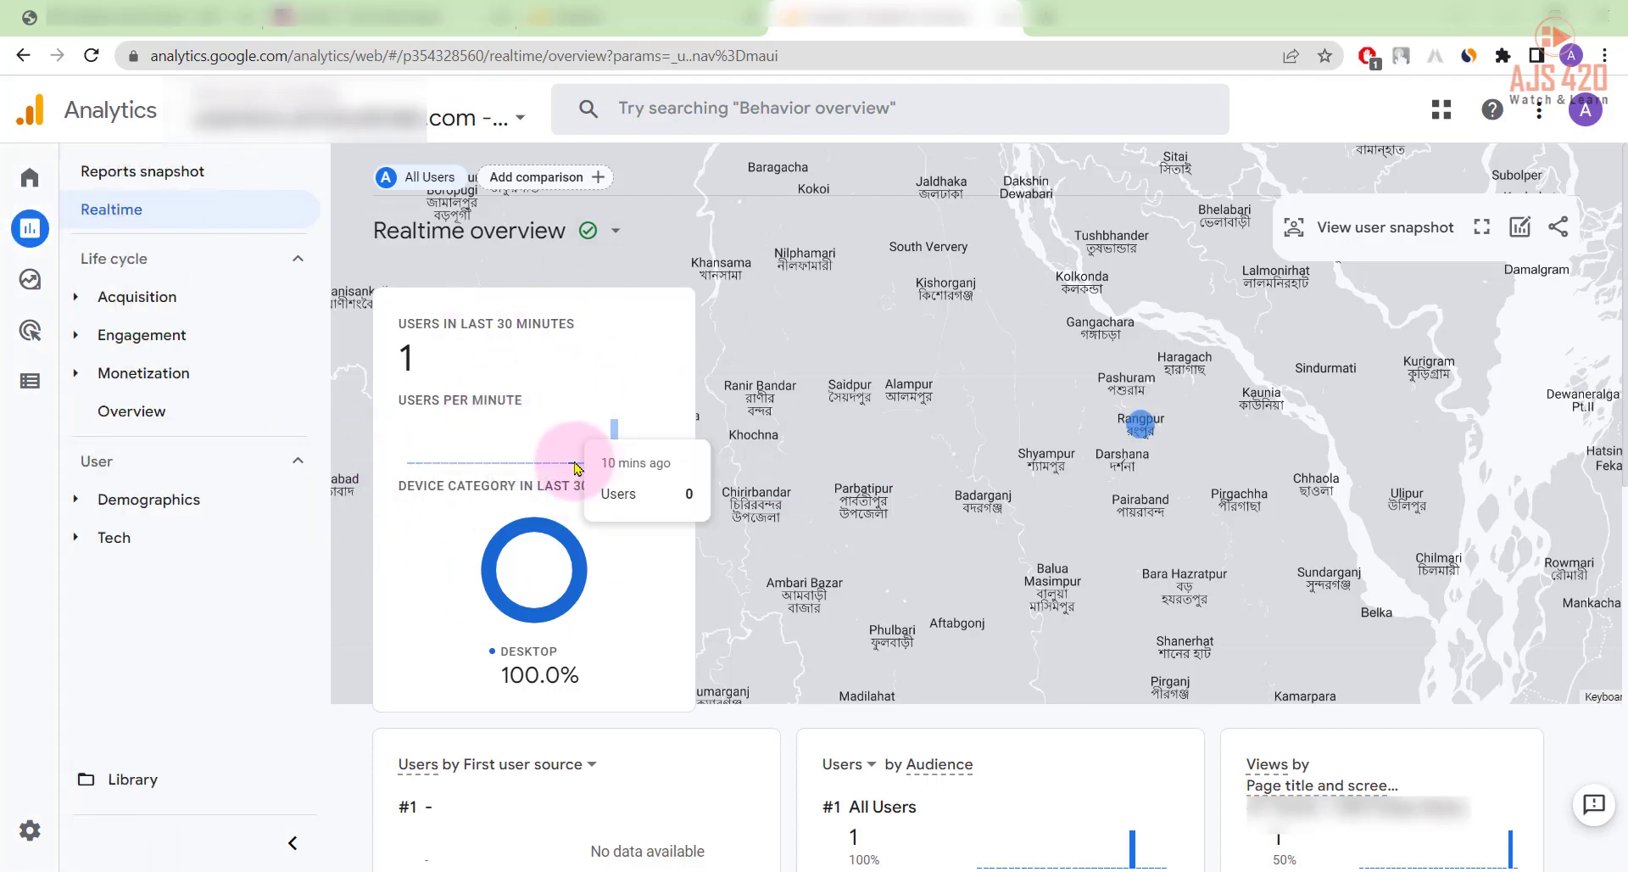